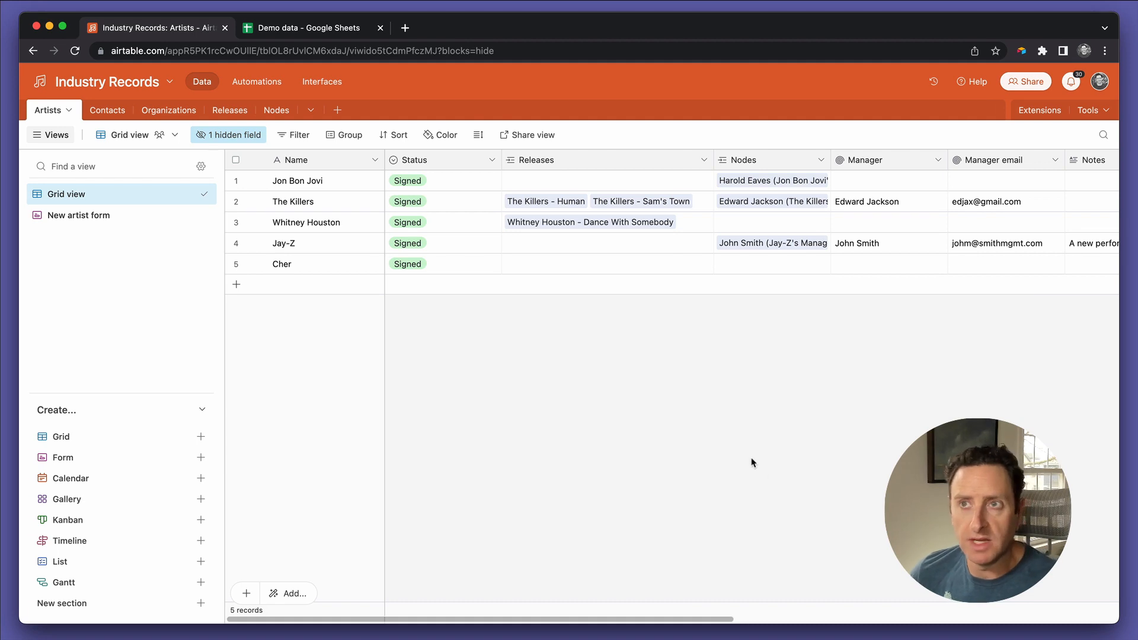
# Step: Switch to the Demo data spreadsheet in Google Sheets, look through its release rows and slightly widen column A
pyautogui.click(331, 33)
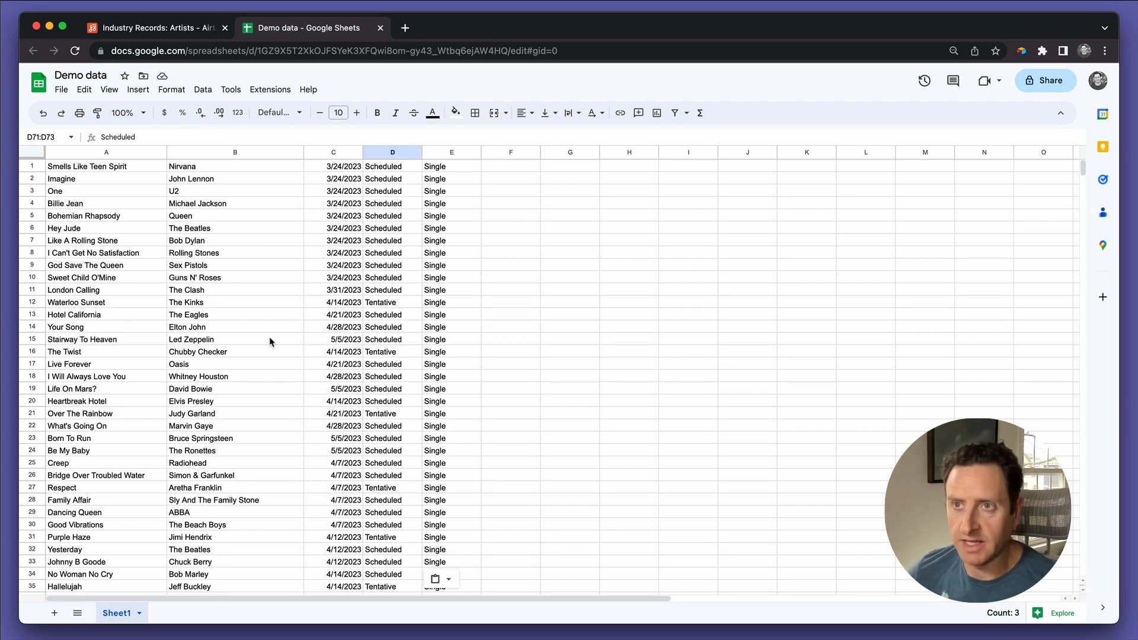
pyautogui.scroll(-9, 270, 342)
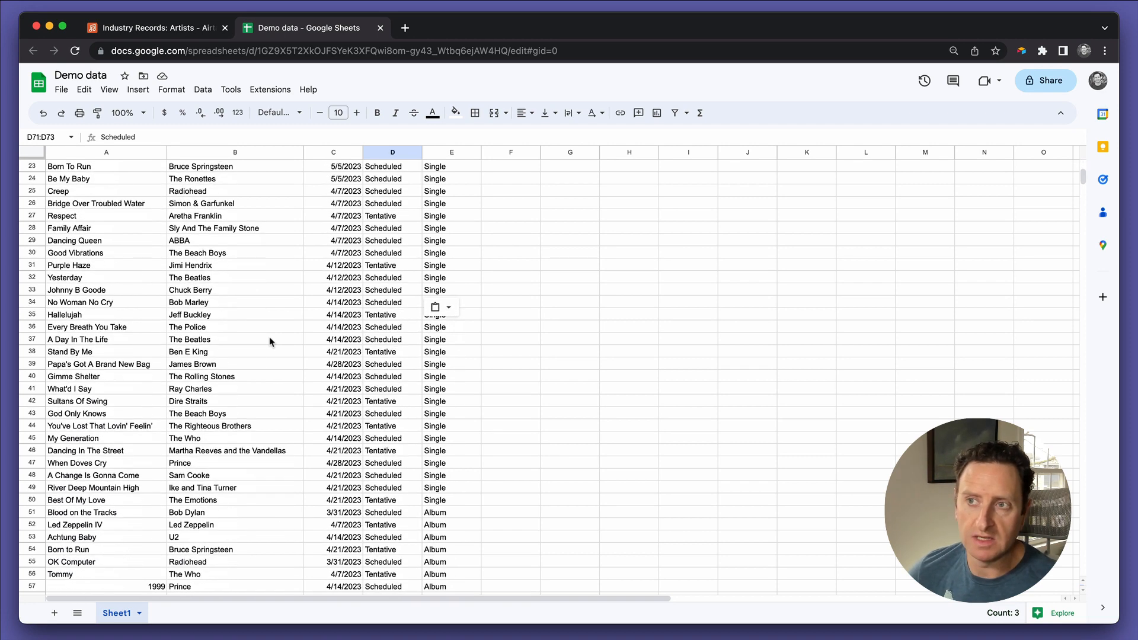
pyautogui.scroll(-7, 270, 342)
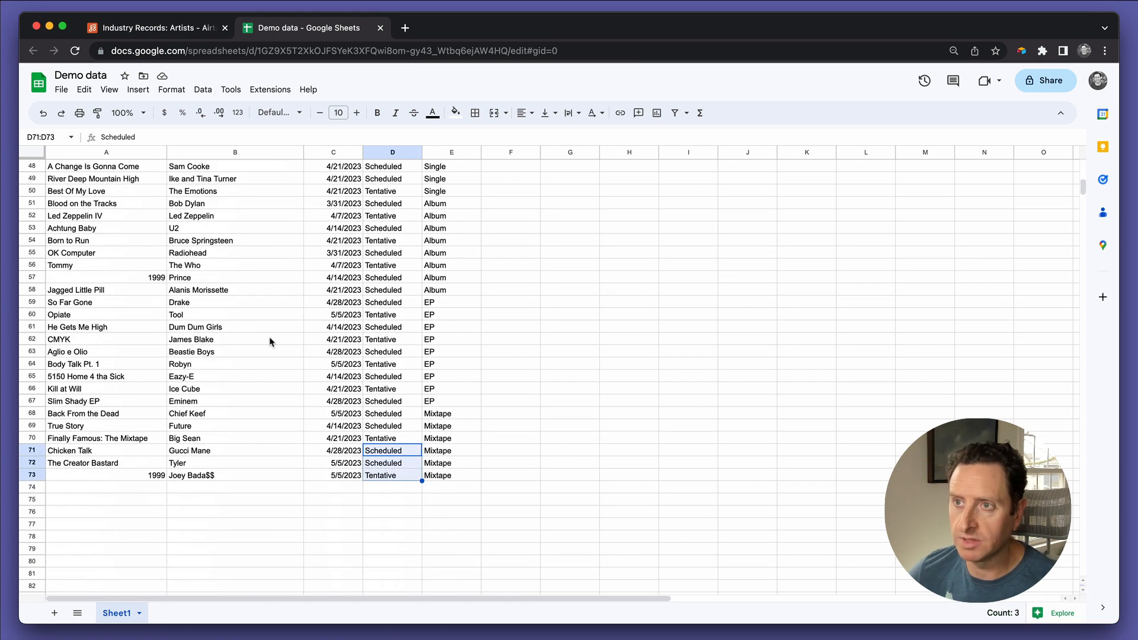
pyautogui.scroll(1, 270, 341)
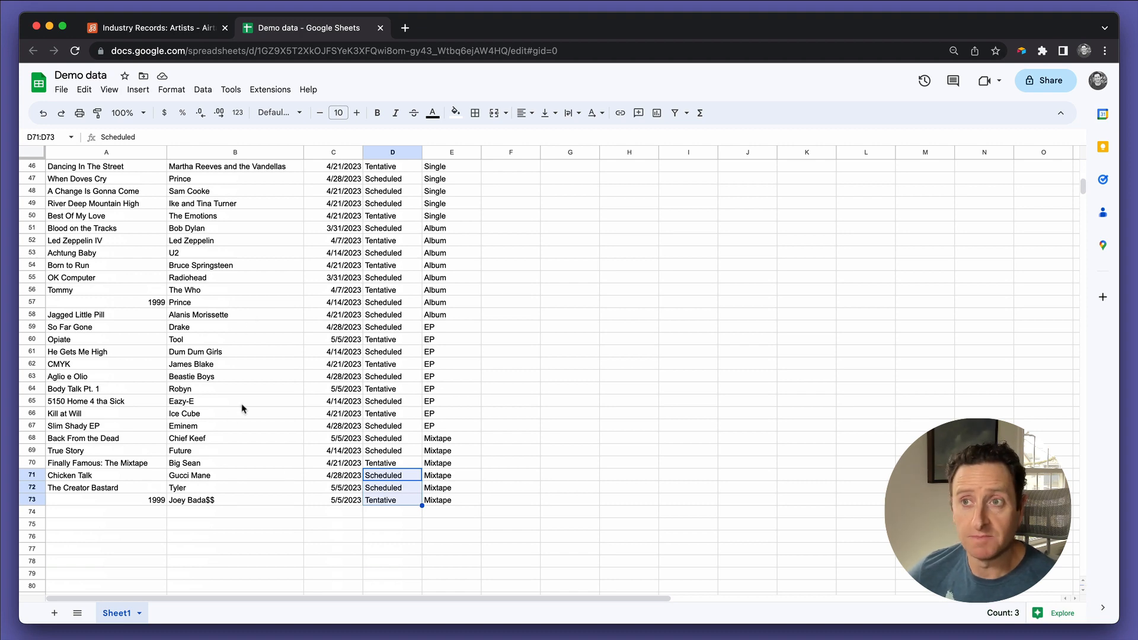
pyautogui.hotkey('ctrl', 'v')
pyautogui.scroll(15, 246, 240)
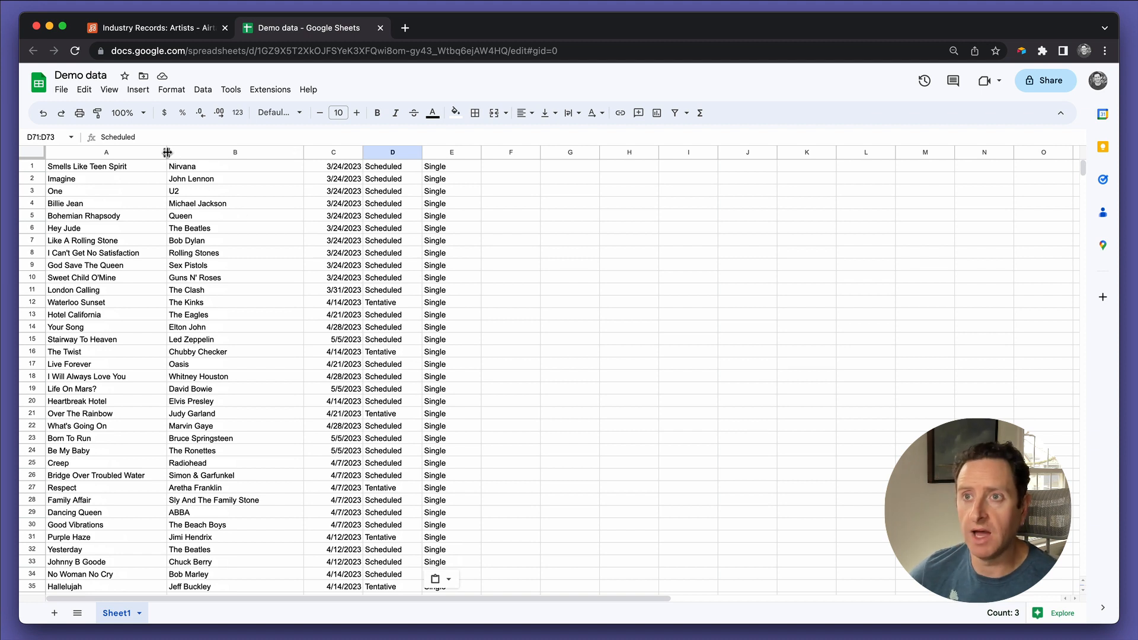
pyautogui.moveTo(166, 152); pyautogui.dragTo(186, 153)
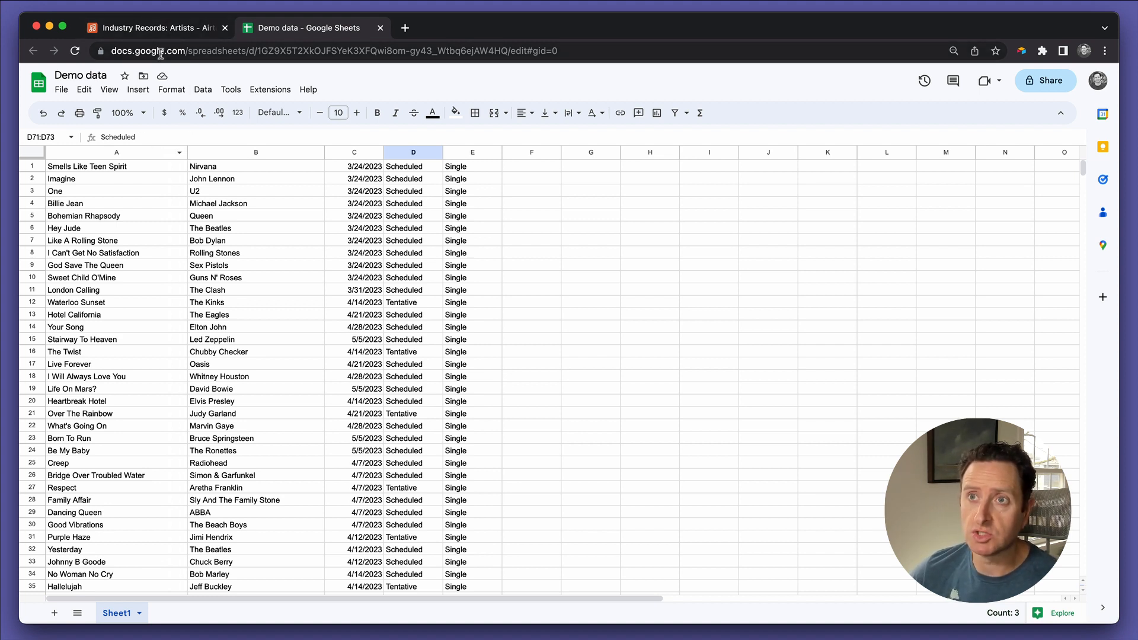
# Step: Back in Airtable, hide the views sidebar and delete the blank third record from the Releases table
pyautogui.click(162, 32)
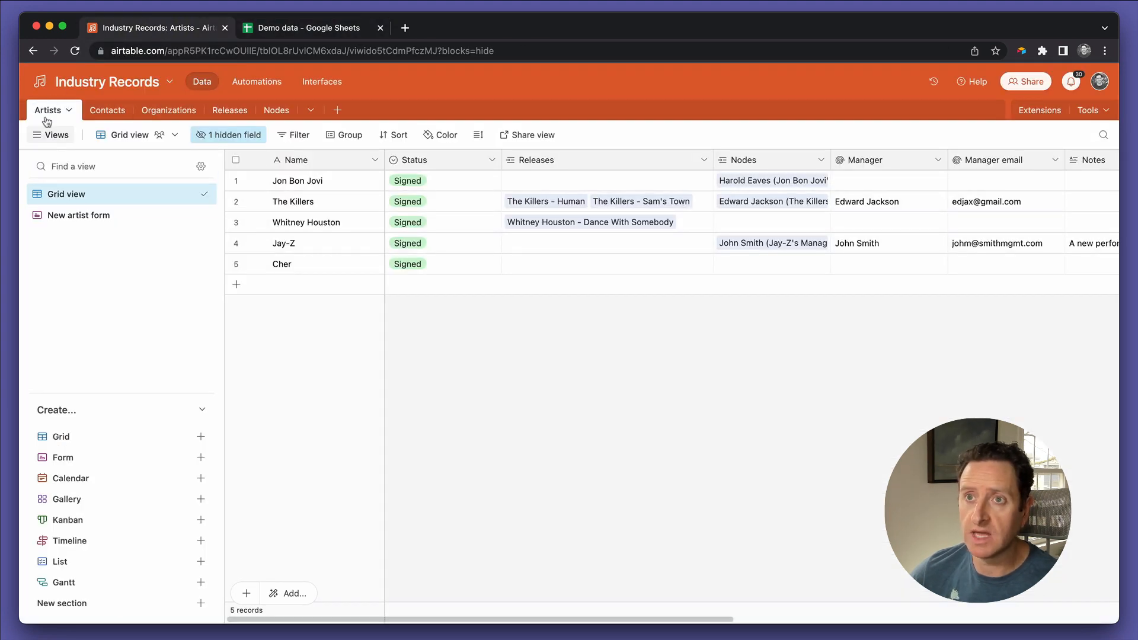
pyautogui.click(53, 135)
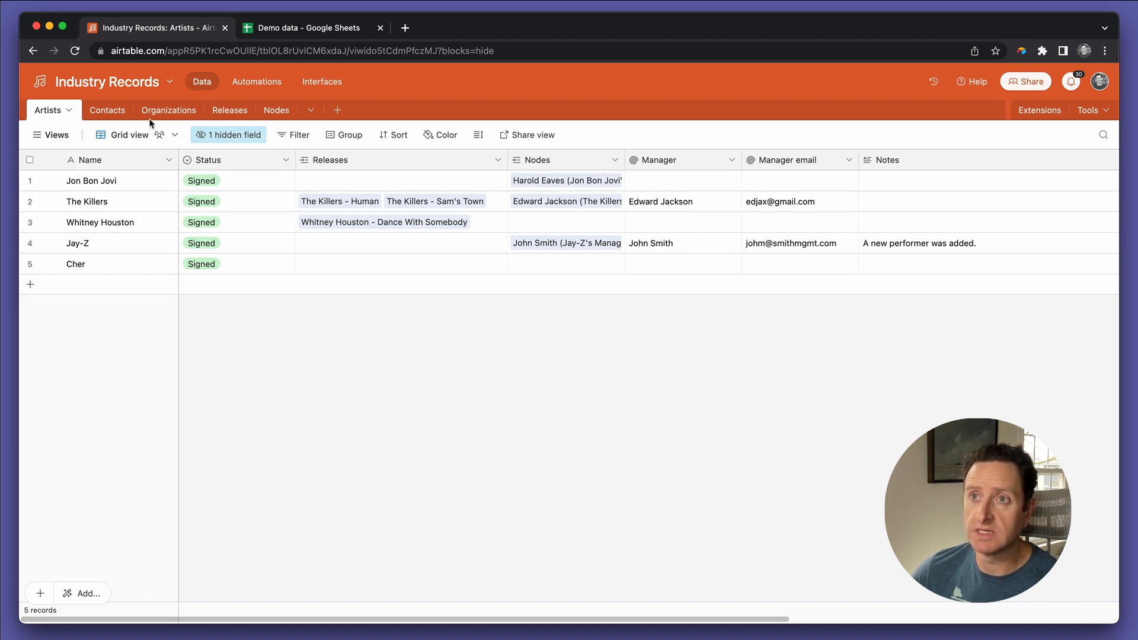
pyautogui.click(232, 112)
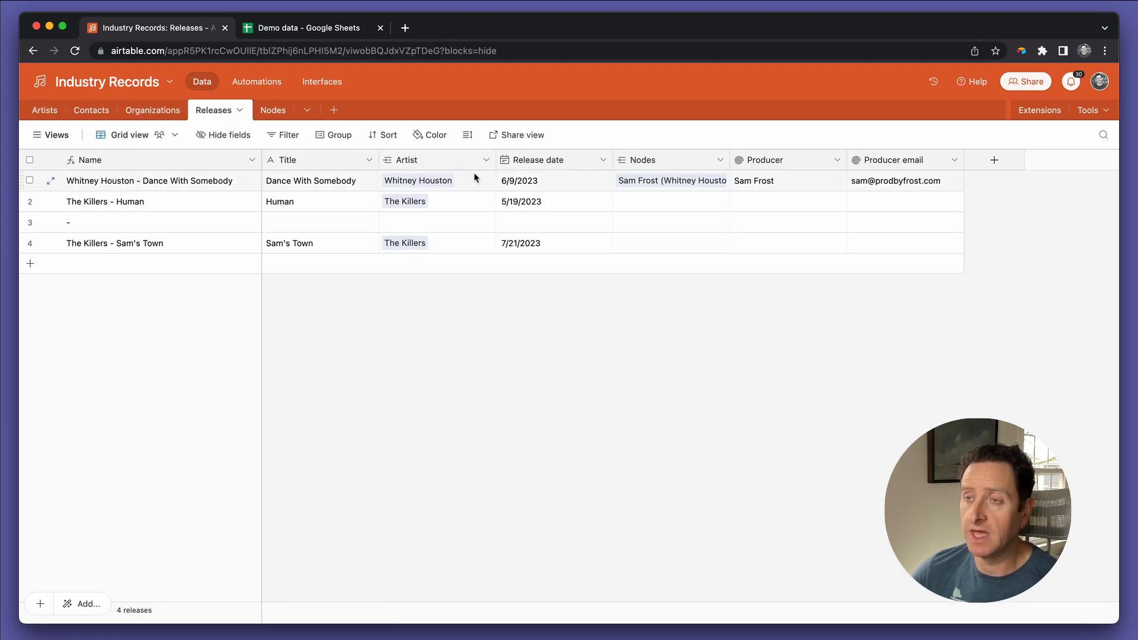
pyautogui.rightClick(84, 225)
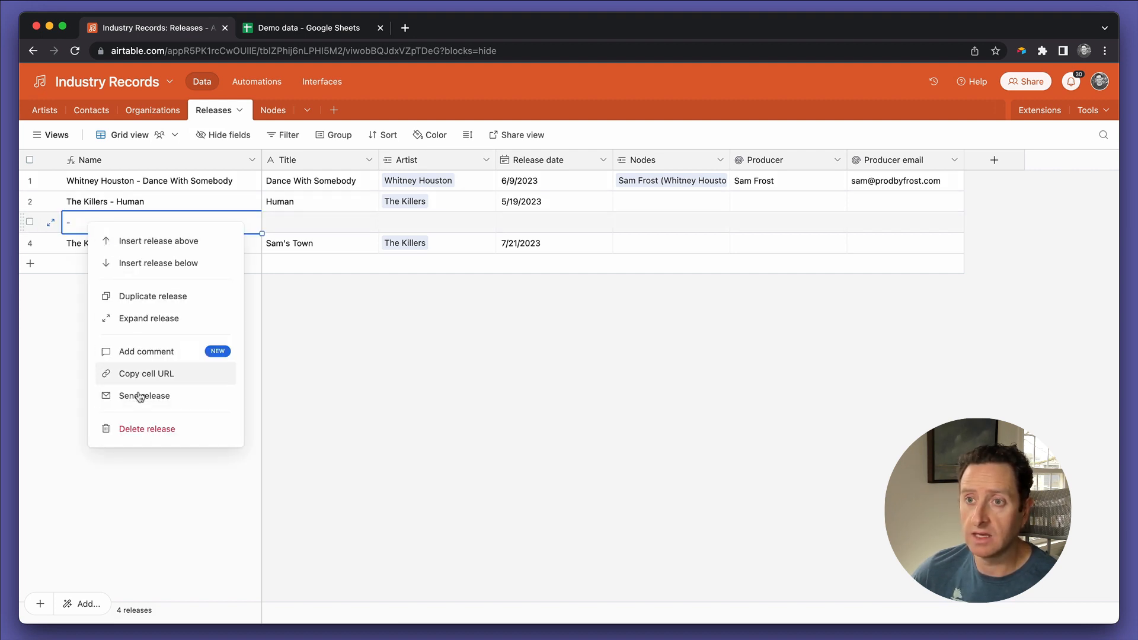
pyautogui.click(143, 428)
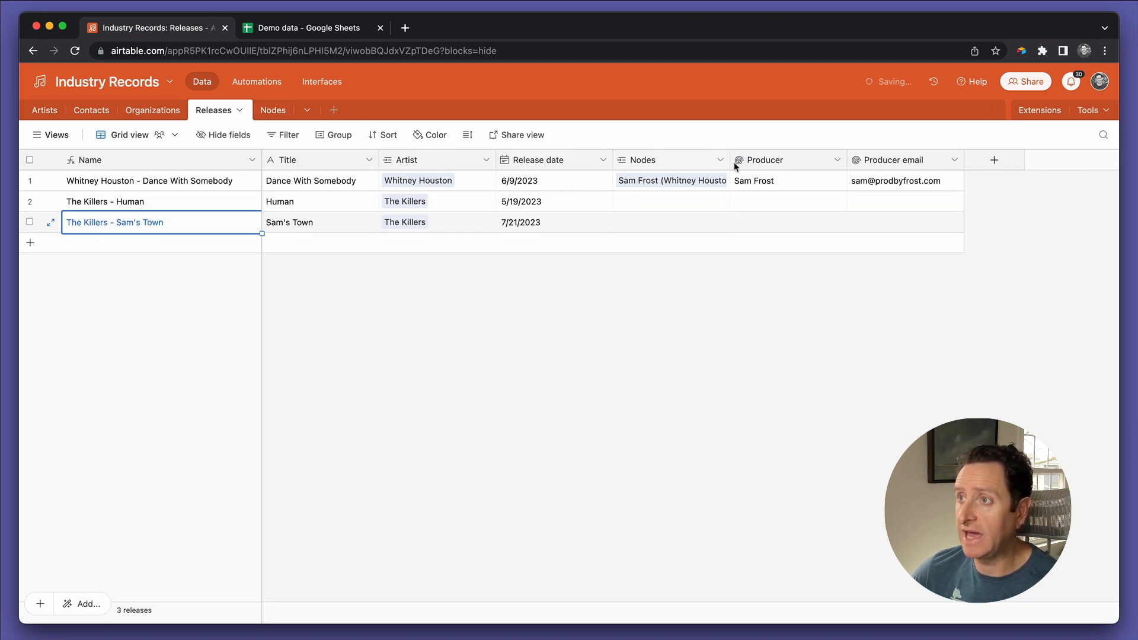
# Step: Start a new single select field named Type in the Releases table
pyautogui.click(991, 161)
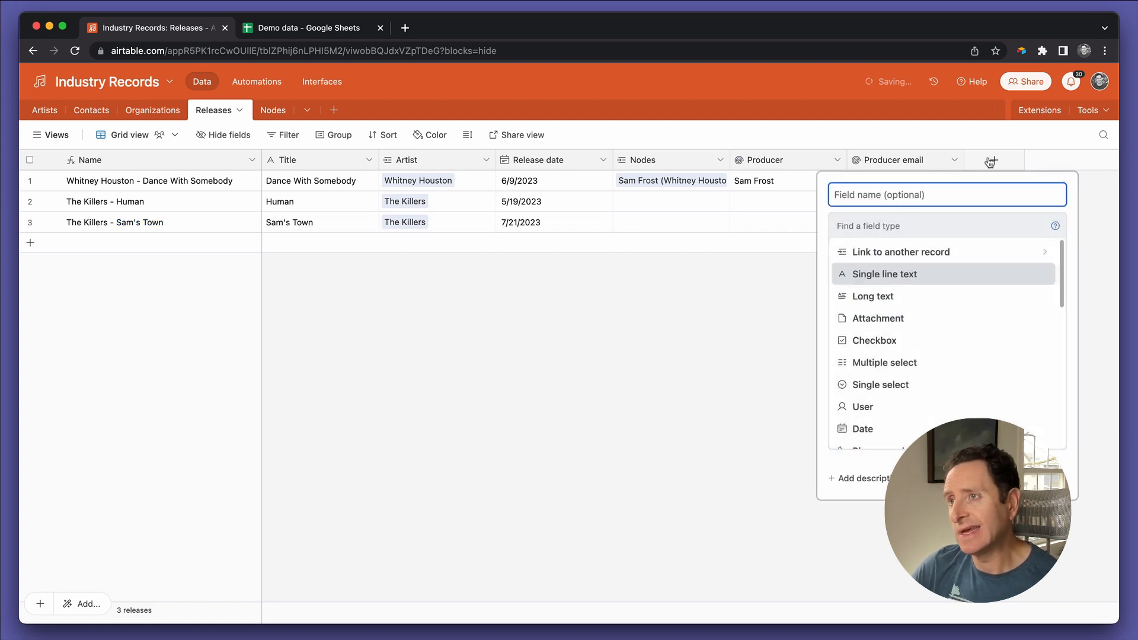
pyautogui.write('Type')
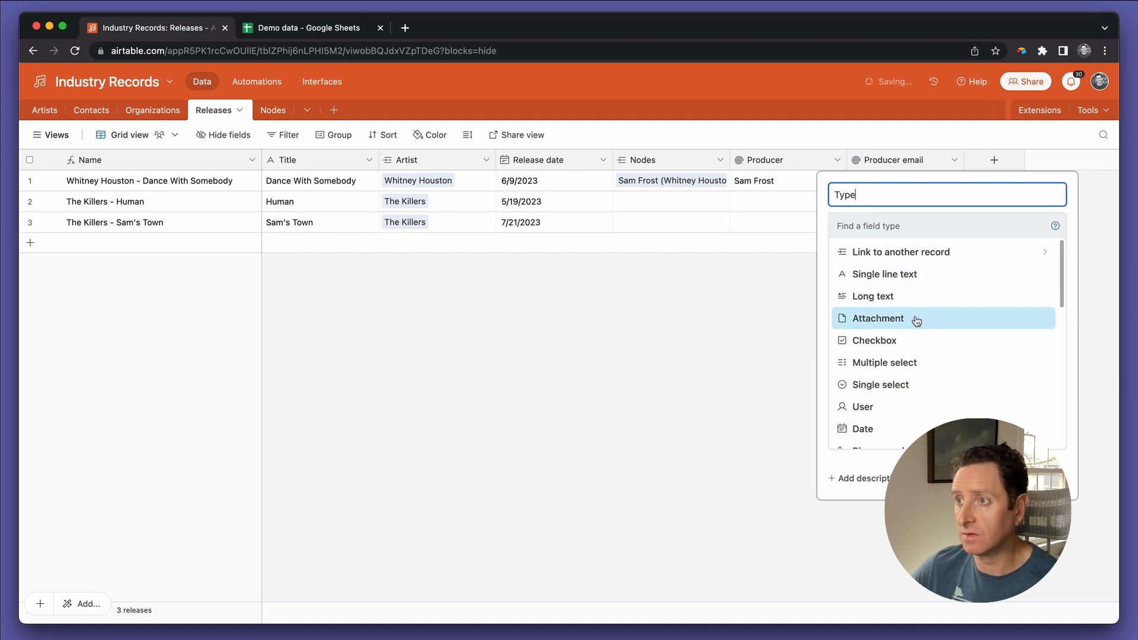
pyautogui.click(899, 385)
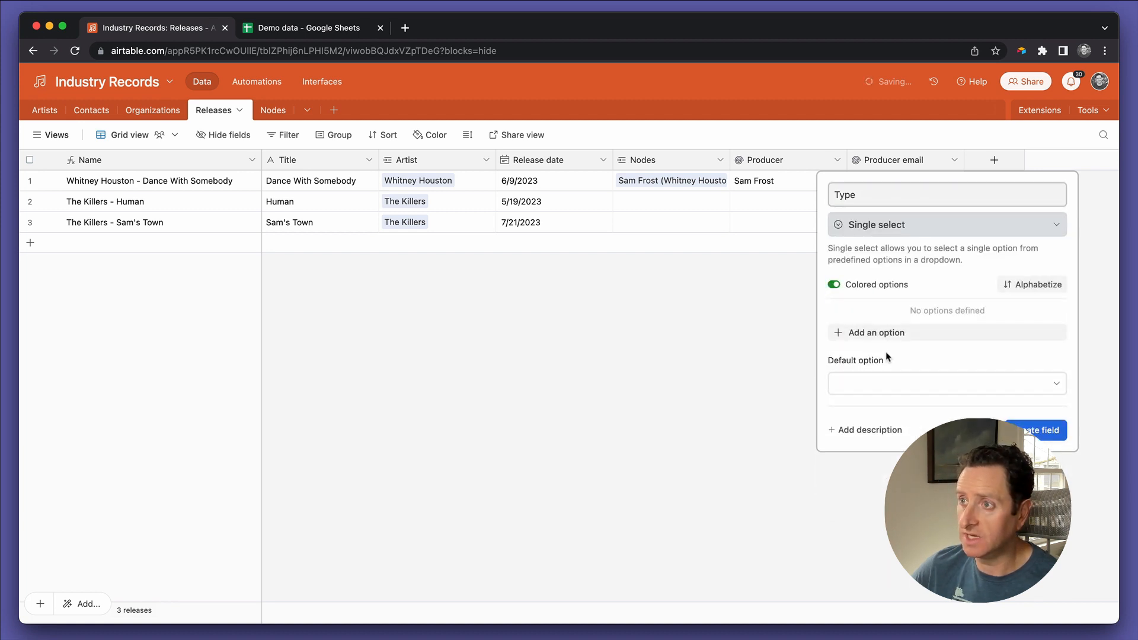
# Step: Give the Type field the options Single, EP, Mixtape and Album, with Mixtape in light yellow, and create the field
pyautogui.click(887, 332)
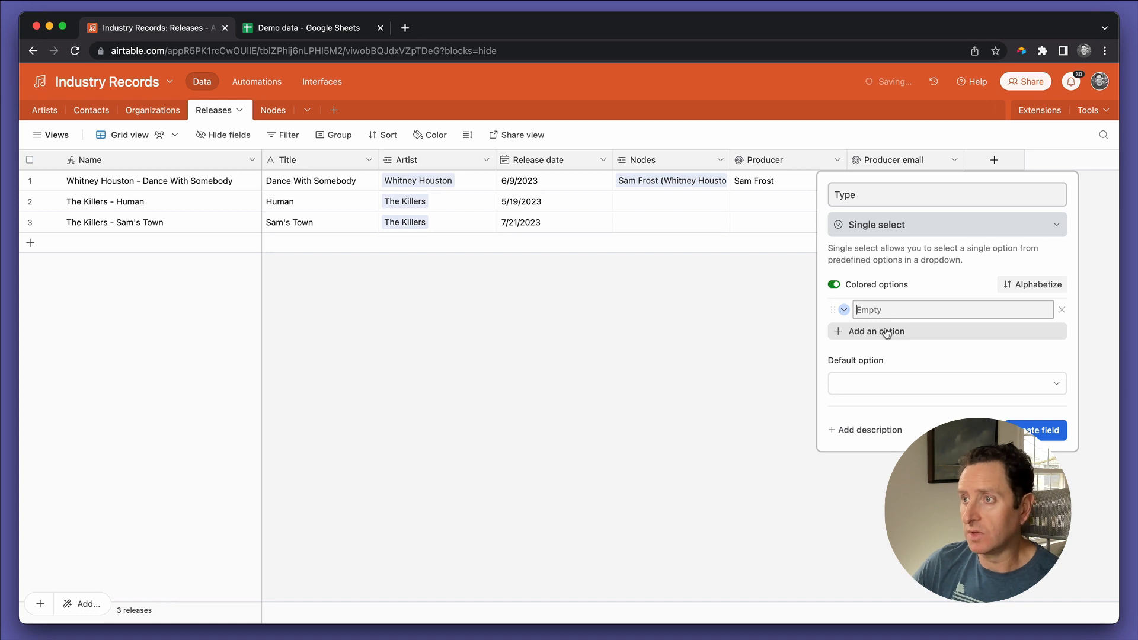
pyautogui.write('Single')
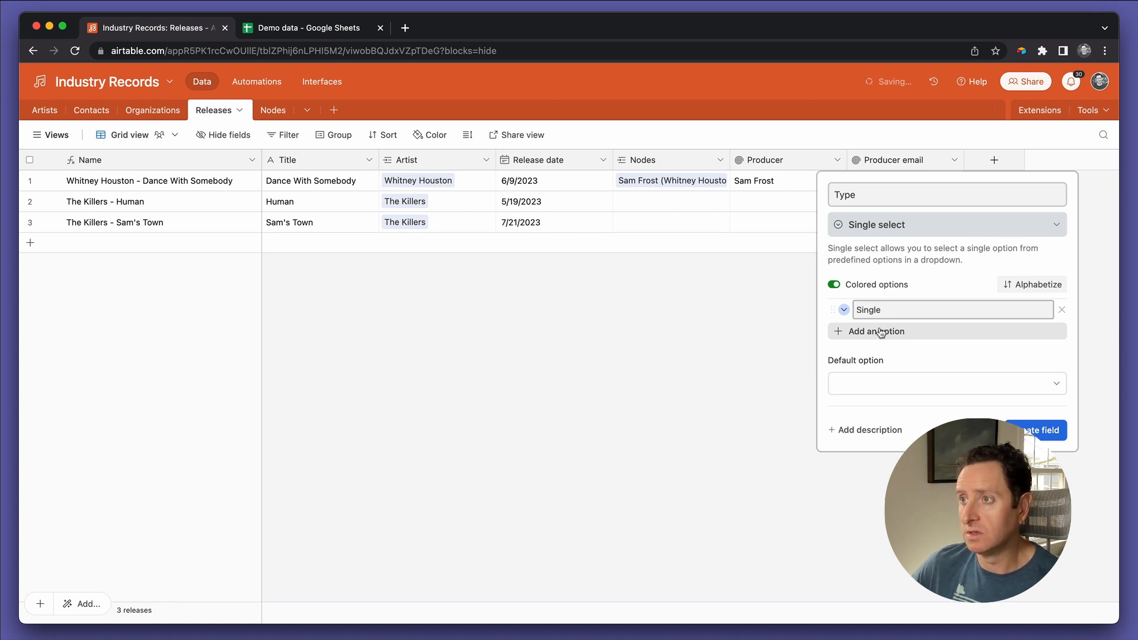
pyautogui.click(882, 331)
pyautogui.write('EP')
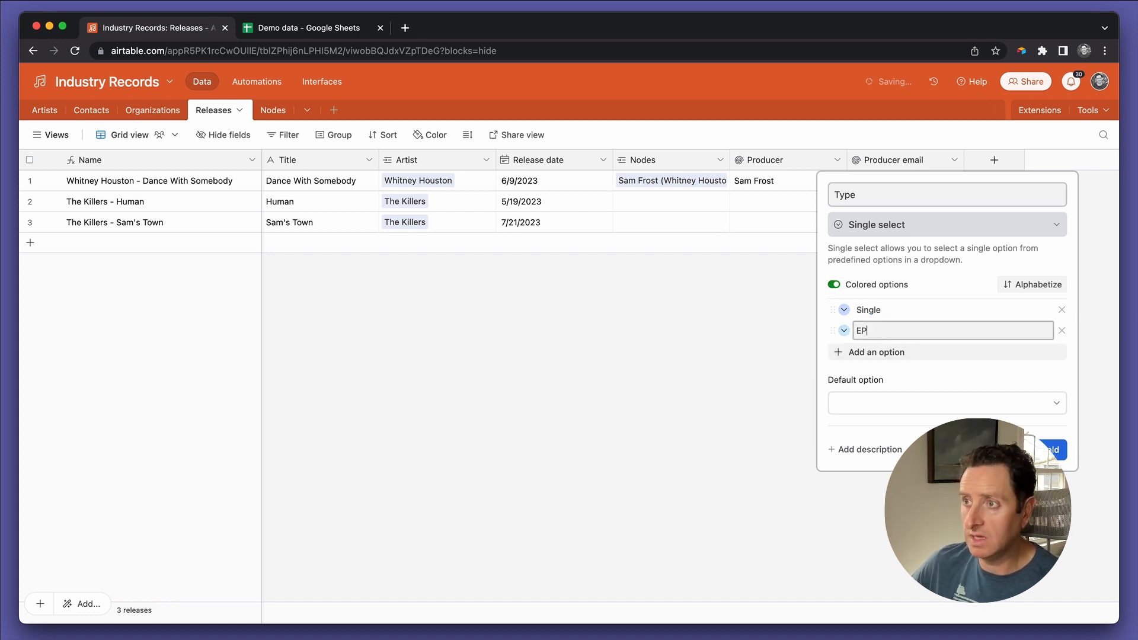
pyautogui.click(857, 352)
pyautogui.write('Mixtape')
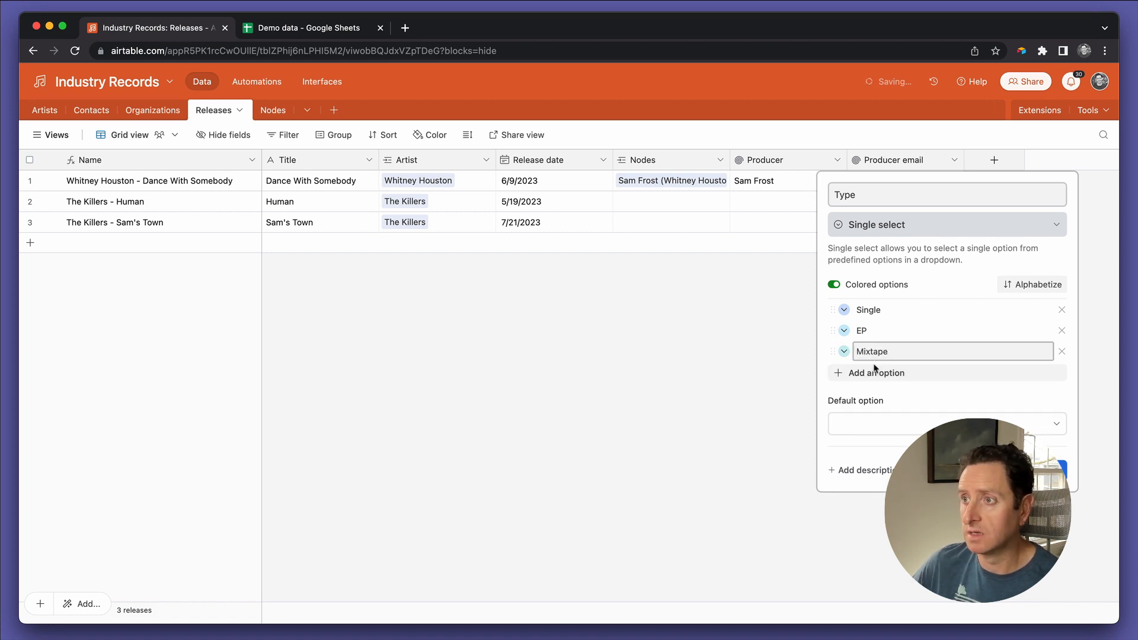
pyautogui.click(874, 368)
pyautogui.write('Album')
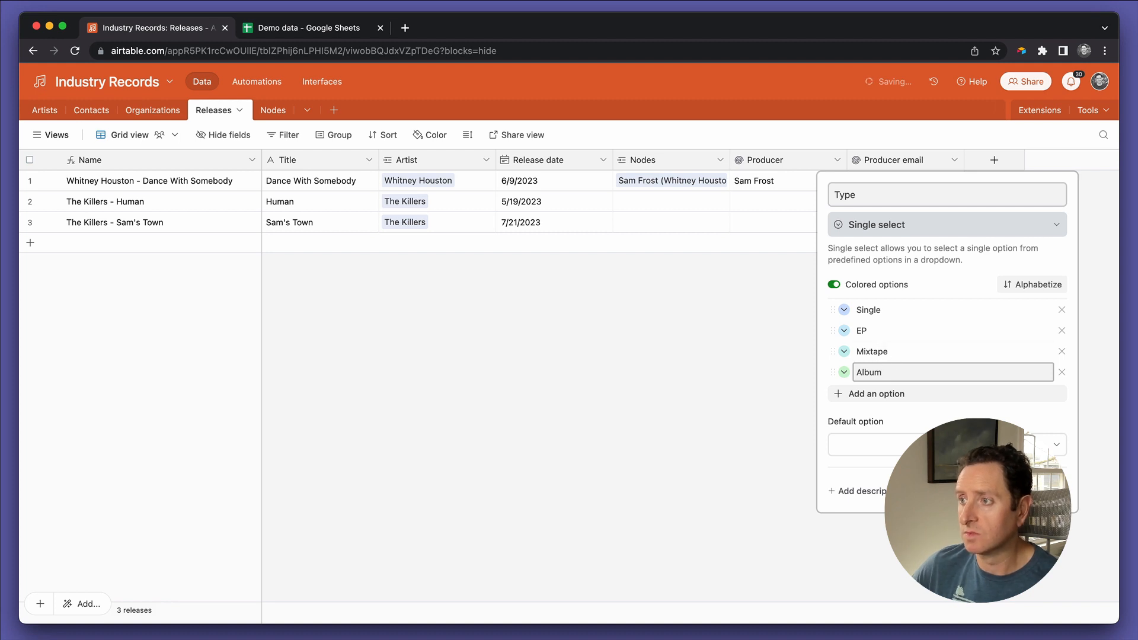
pyautogui.click(843, 352)
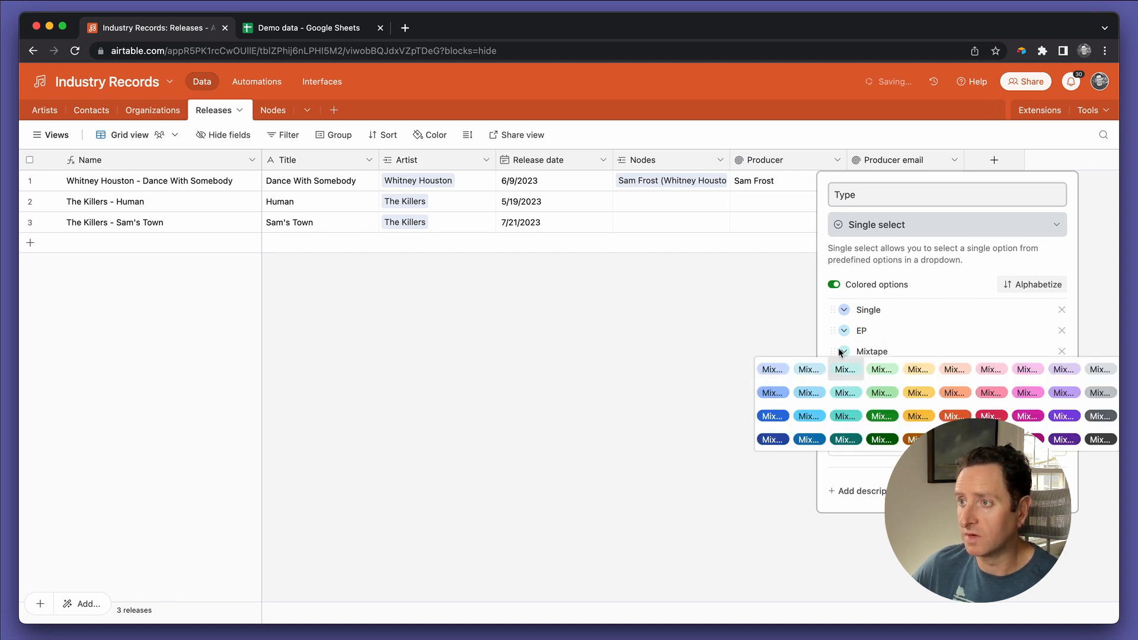
pyautogui.click(916, 372)
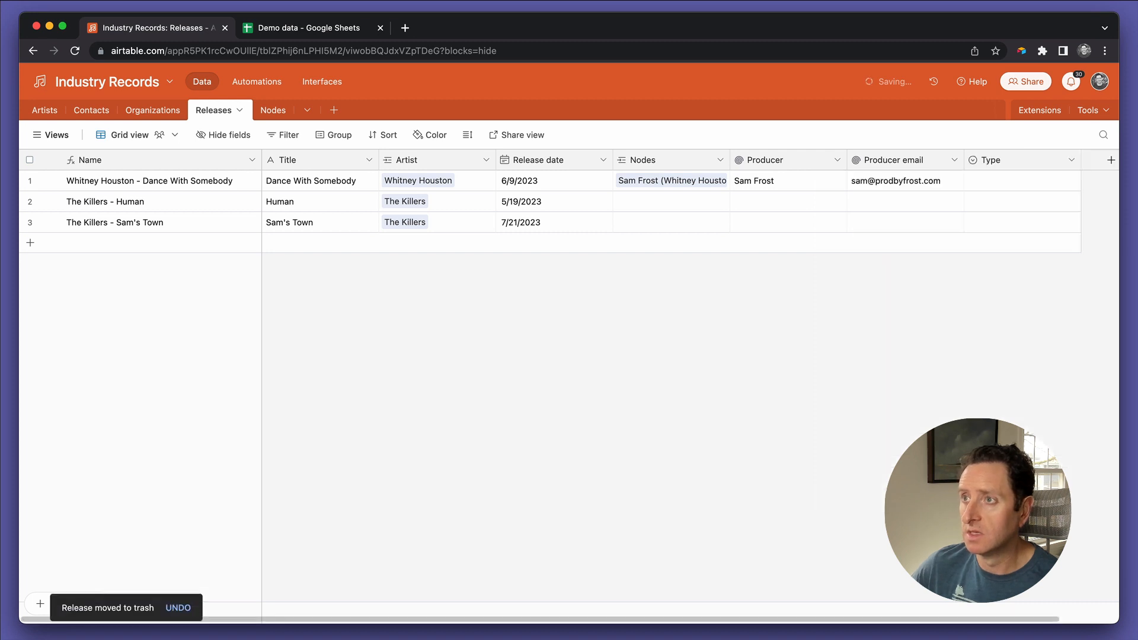
# Step: Start another single select field named Status after the Type field in the Releases table
pyautogui.hscroll(2, 1021, 196)
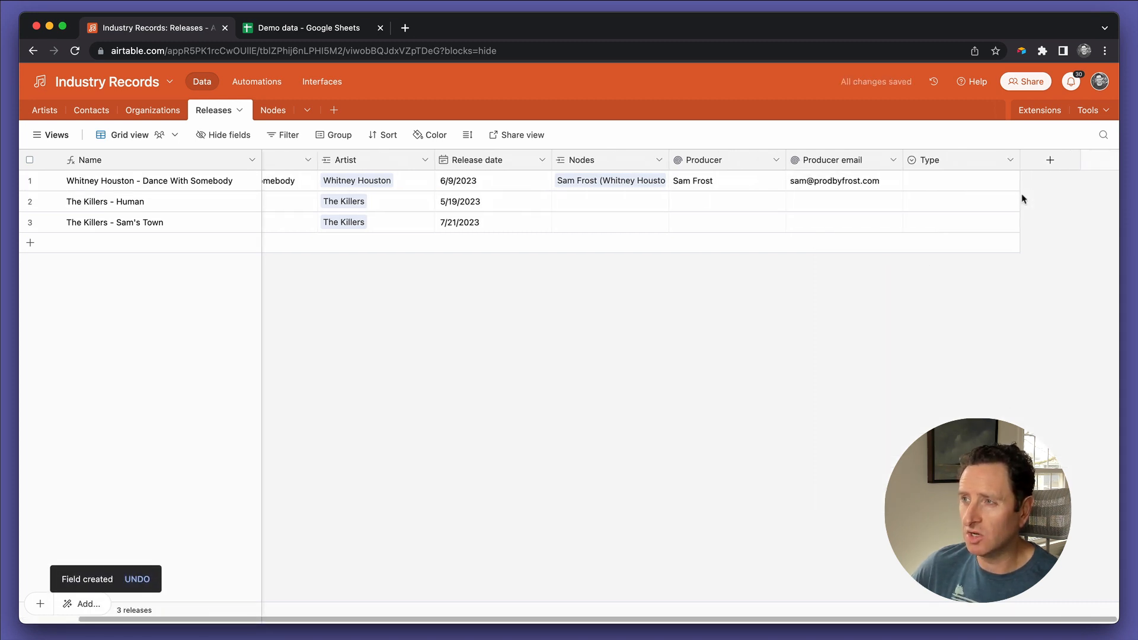
pyautogui.click(1051, 162)
pyautogui.write('Statu')
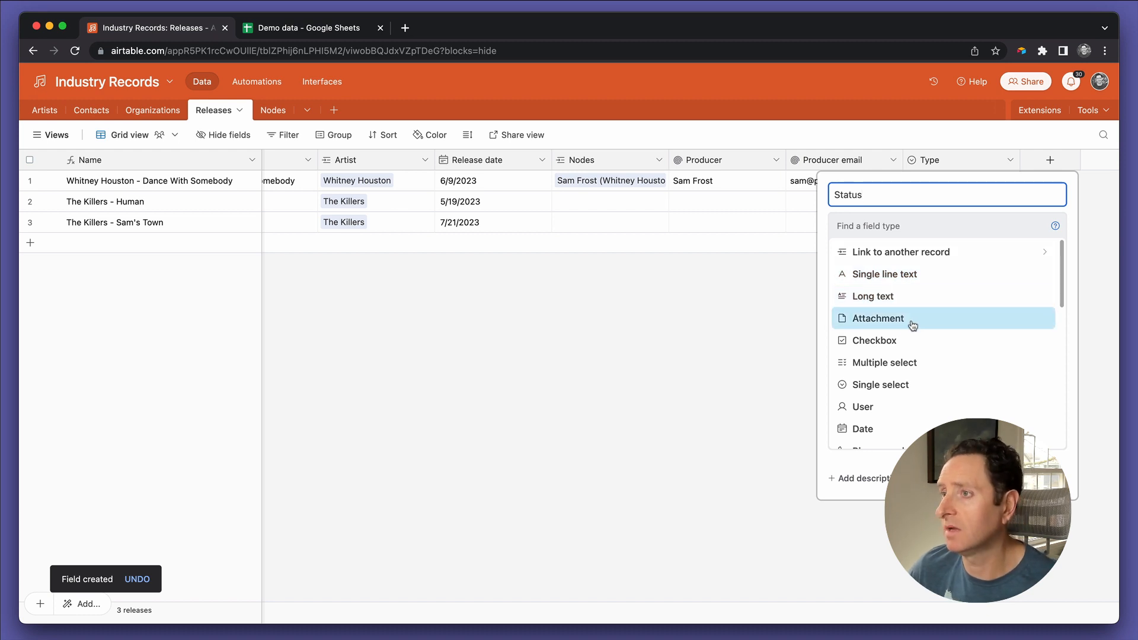
pyautogui.write('s')
pyautogui.click(881, 384)
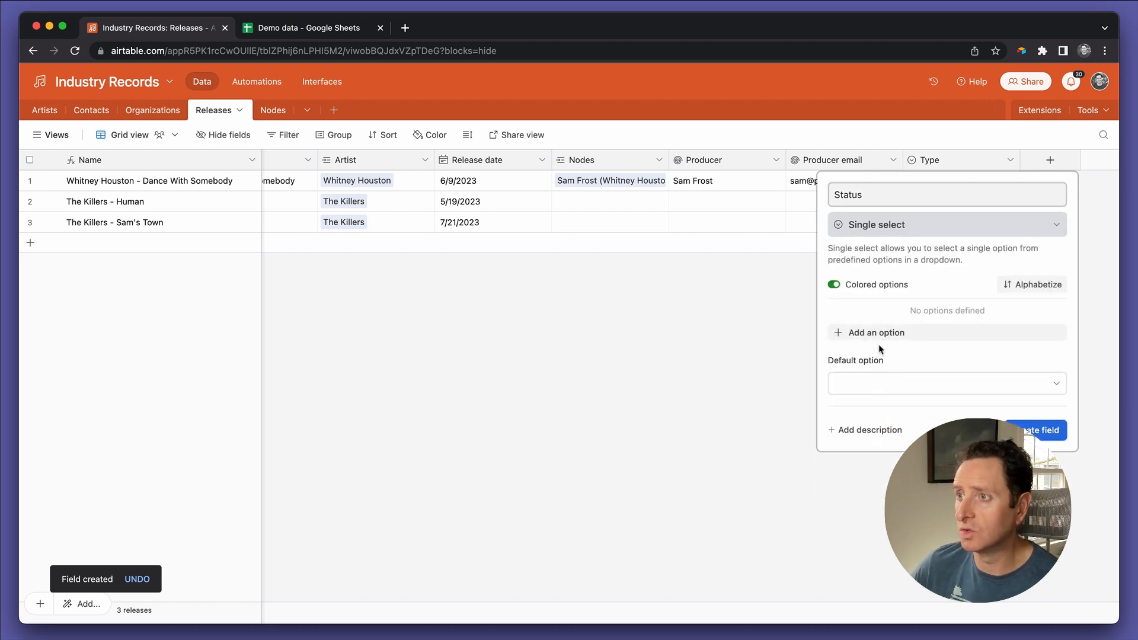
# Step: Add the option Scheduled to the Status field and colour it dark green
pyautogui.click(881, 333)
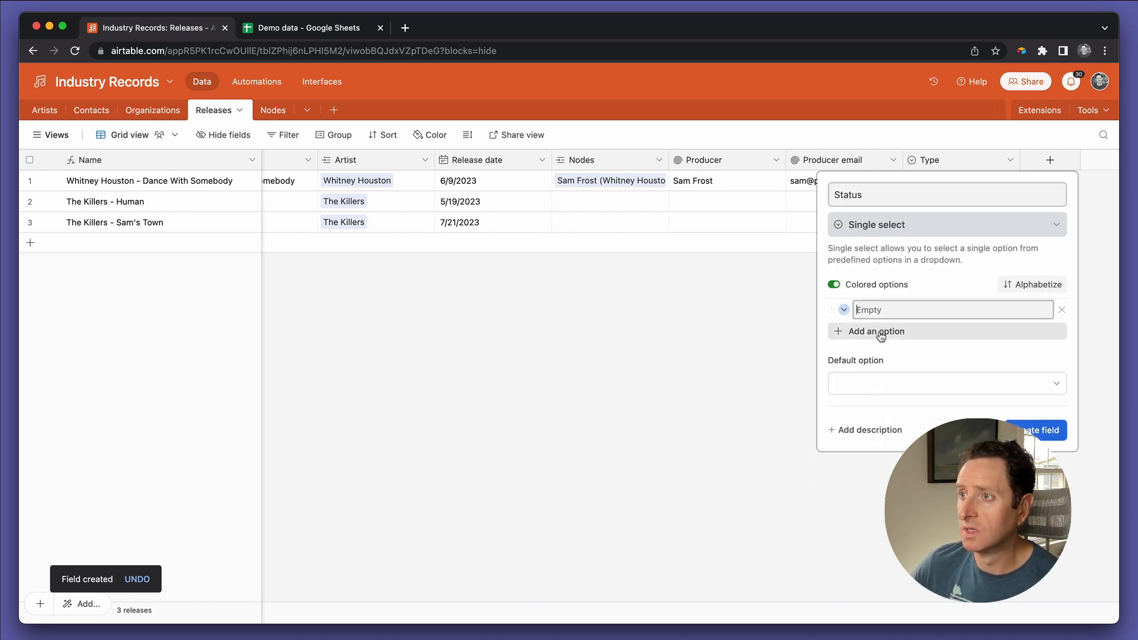
pyautogui.click(843, 309)
pyautogui.click(919, 398)
pyautogui.click(906, 312)
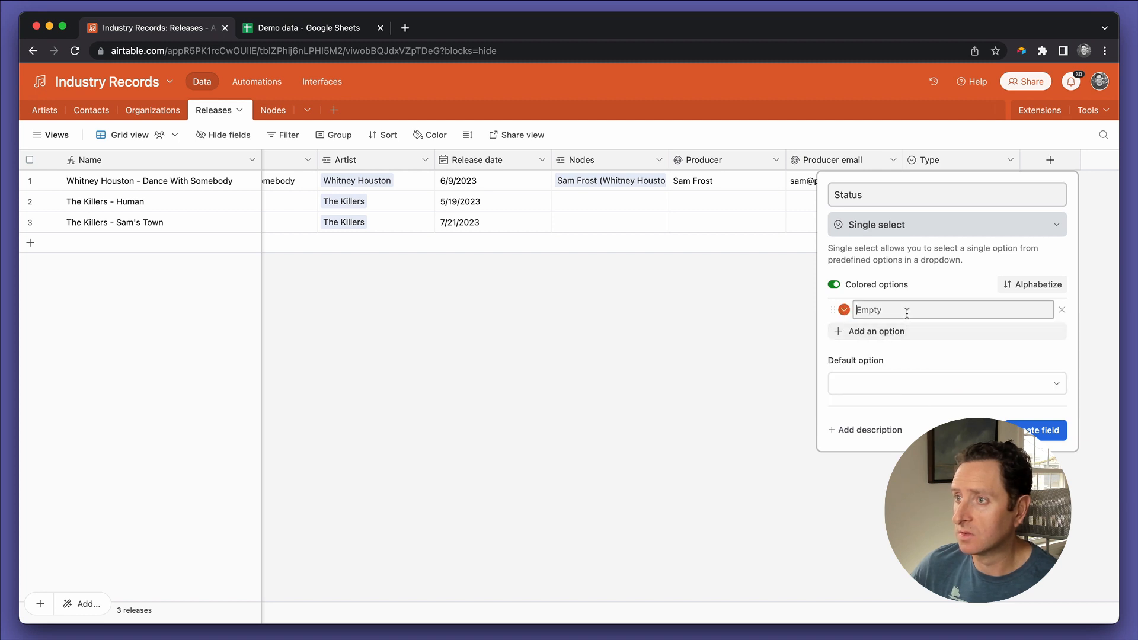
pyautogui.write('Schedue')
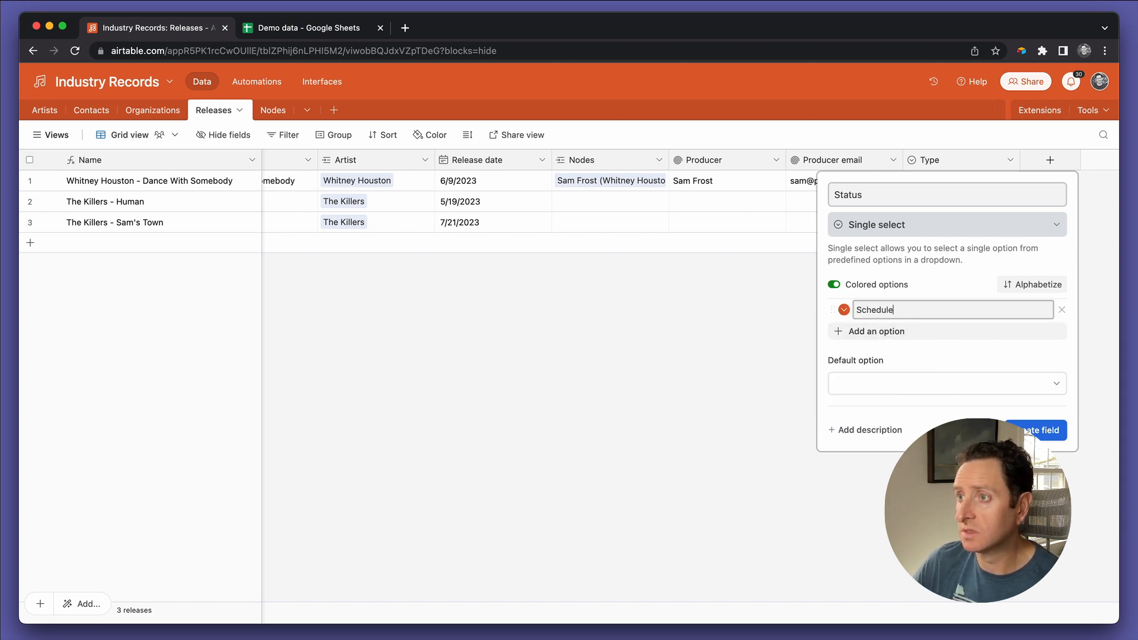
pyautogui.write('ed')
pyautogui.click(843, 309)
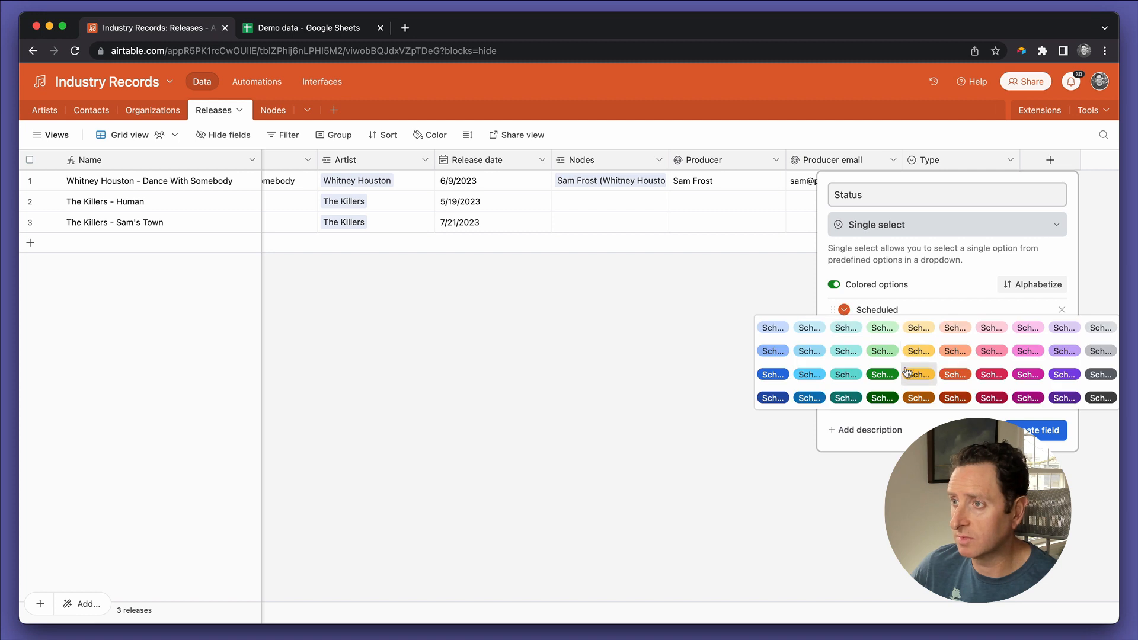
pyautogui.click(881, 374)
# Step: Add the option Tentative to the Status field in amber yellow and create the field
pyautogui.click(871, 330)
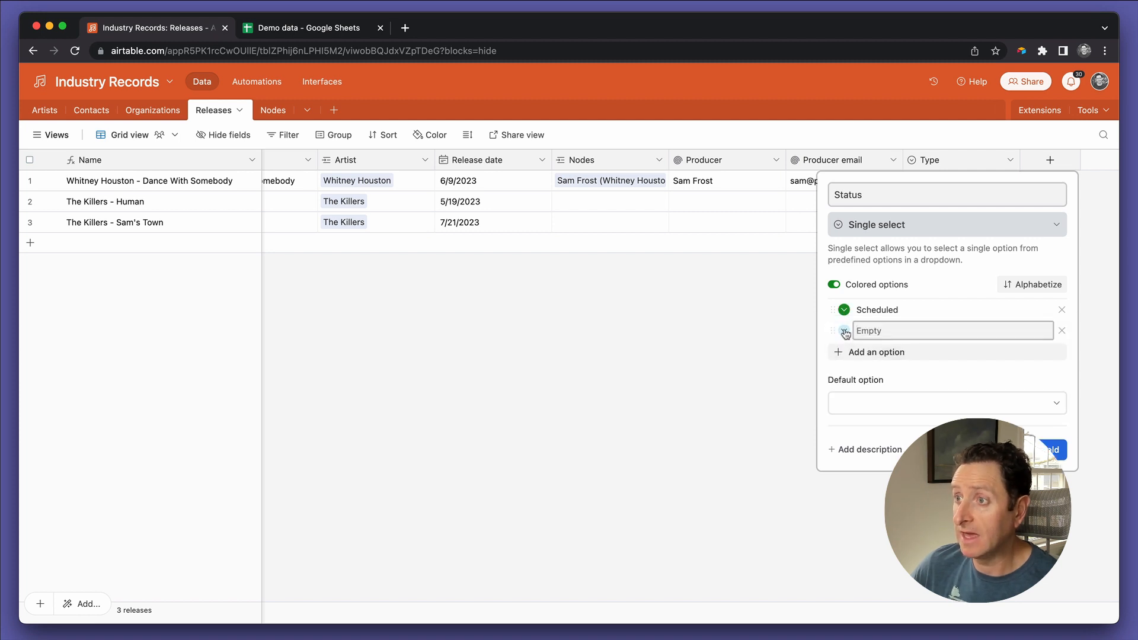
pyautogui.click(843, 330)
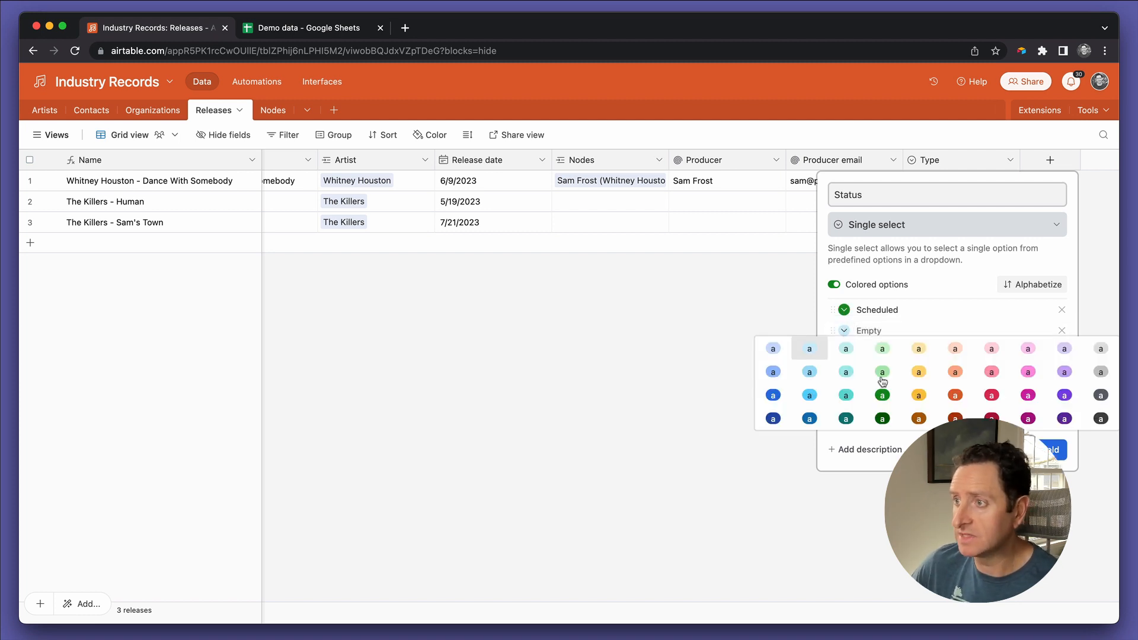
pyautogui.click(918, 393)
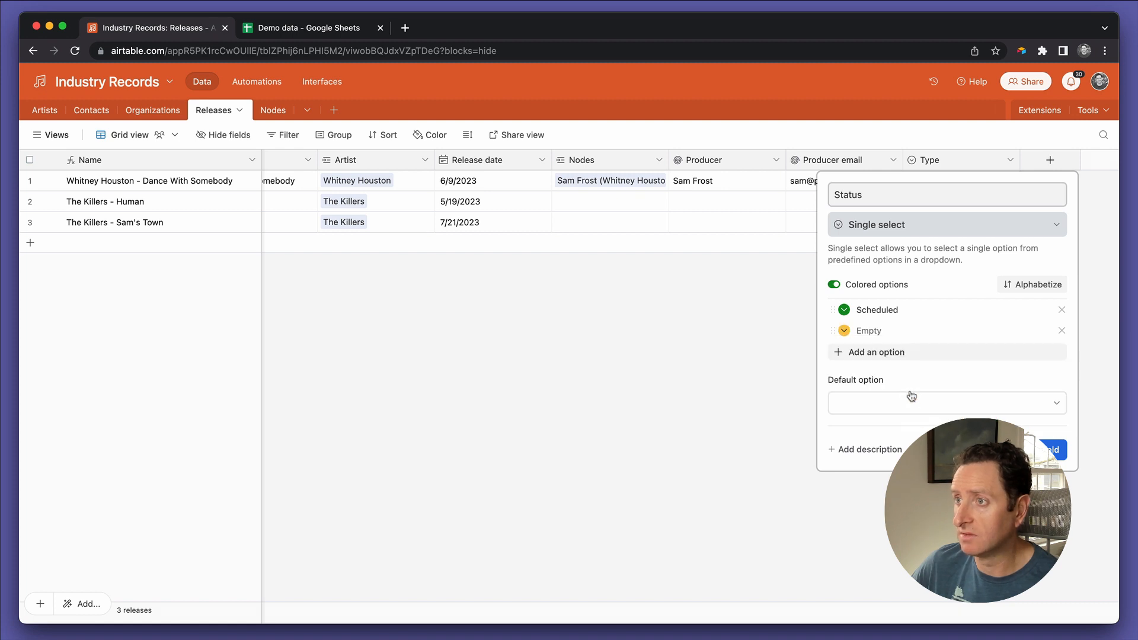
pyautogui.click(868, 330)
pyautogui.write('Tentative')
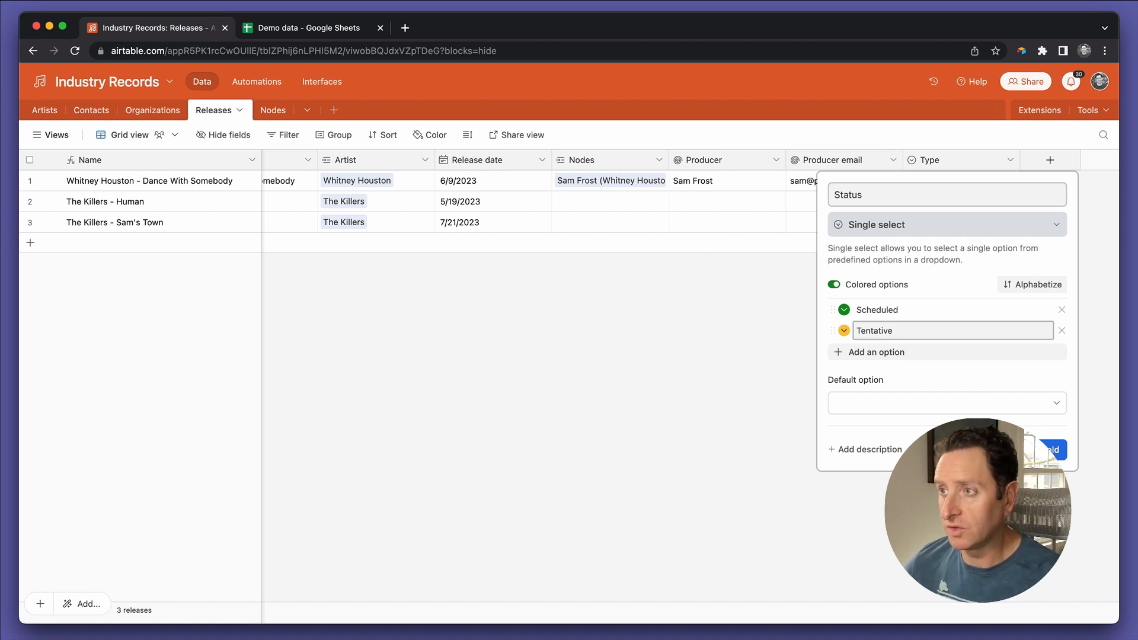
pyautogui.click(1059, 450)
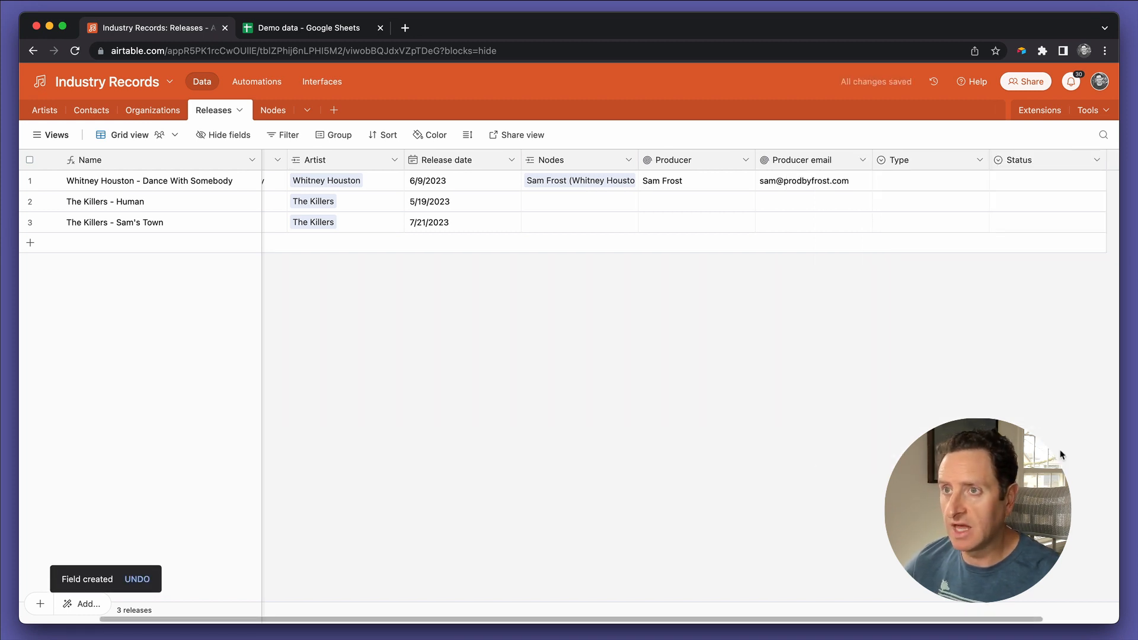
# Step: Compare the Artists and Releases tables, examining the artist names and the fields available for each release
pyautogui.hscroll(-3, 738, 333)
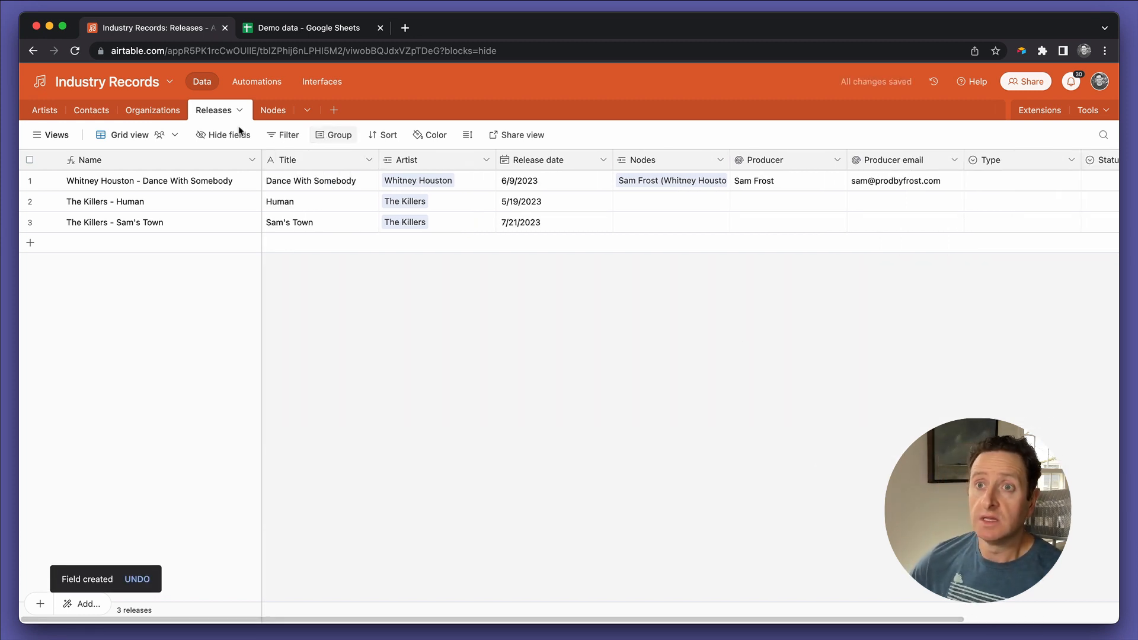
pyautogui.click(36, 112)
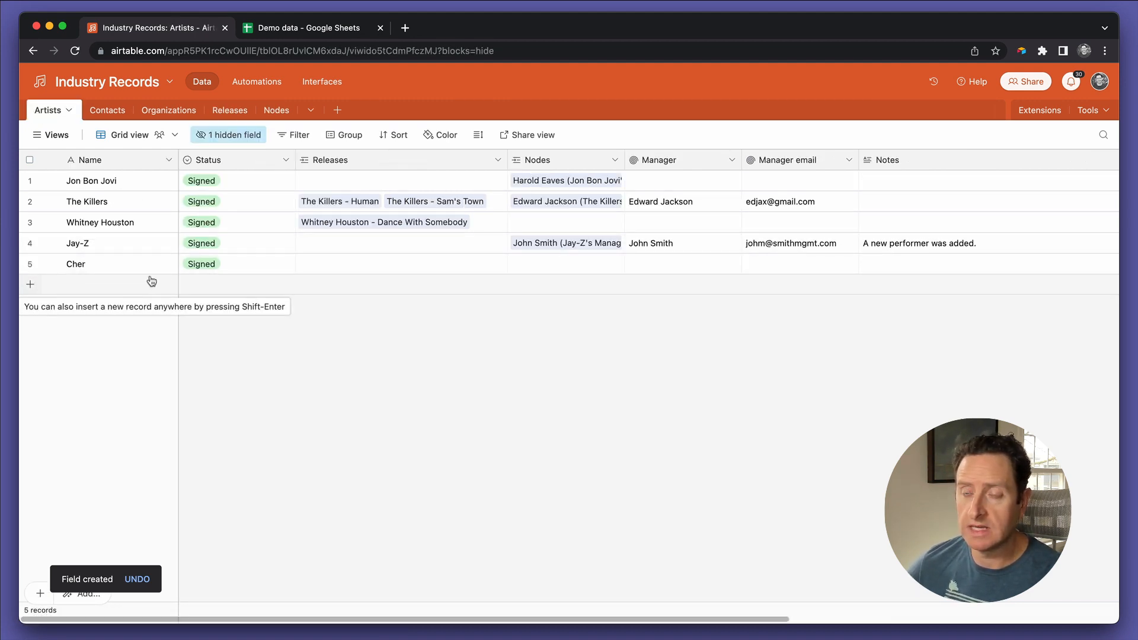
pyautogui.click(86, 161)
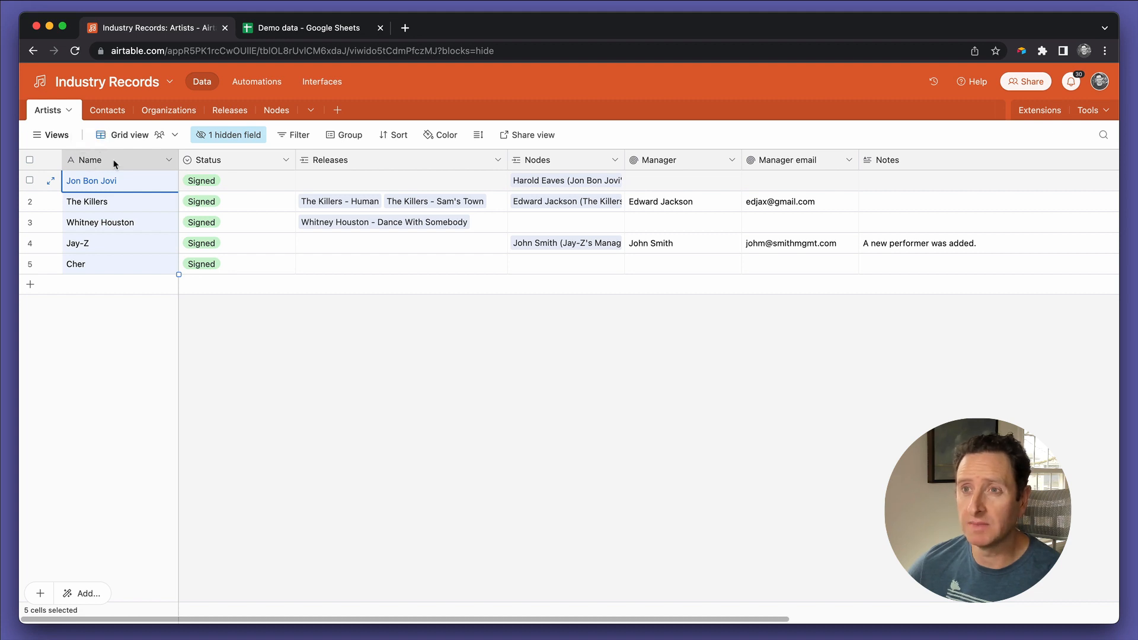
pyautogui.click(230, 111)
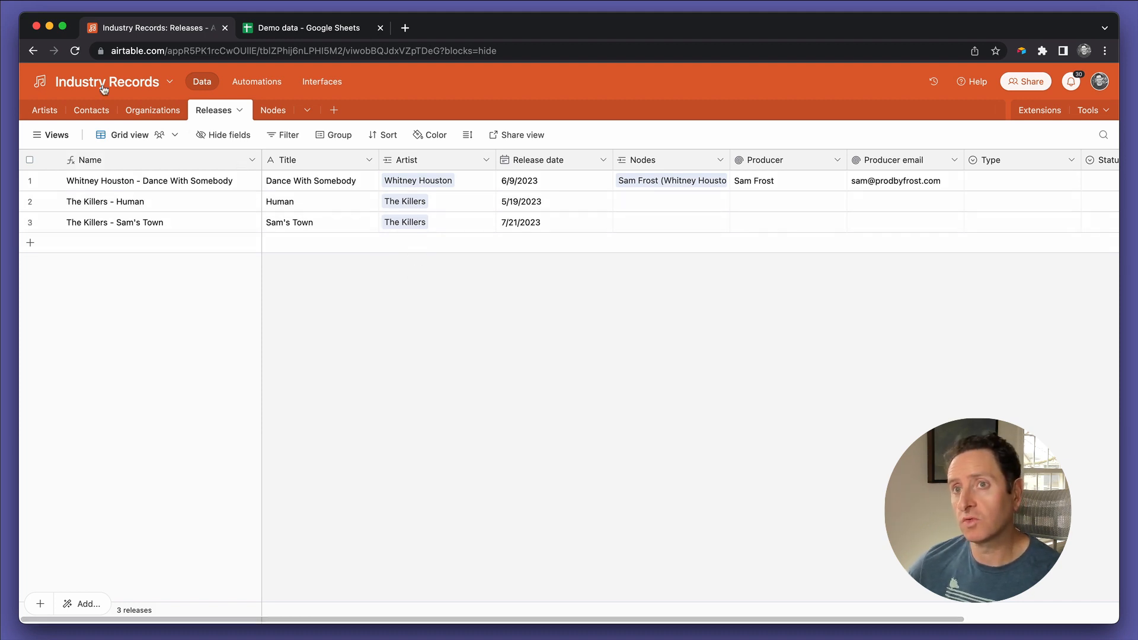
pyautogui.click(48, 112)
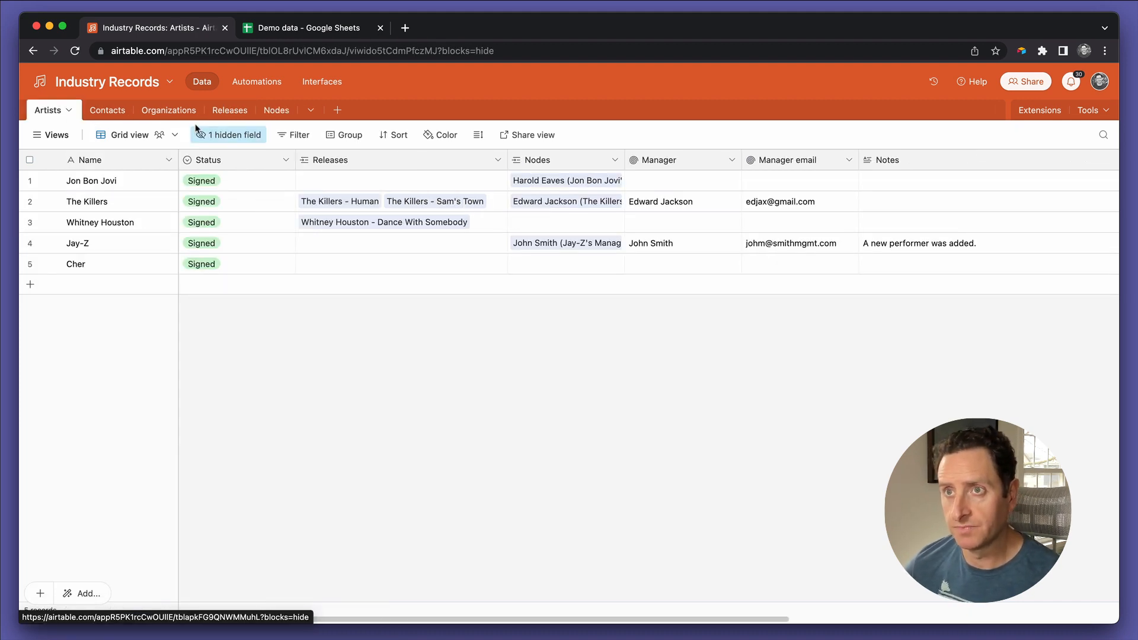
pyautogui.click(223, 113)
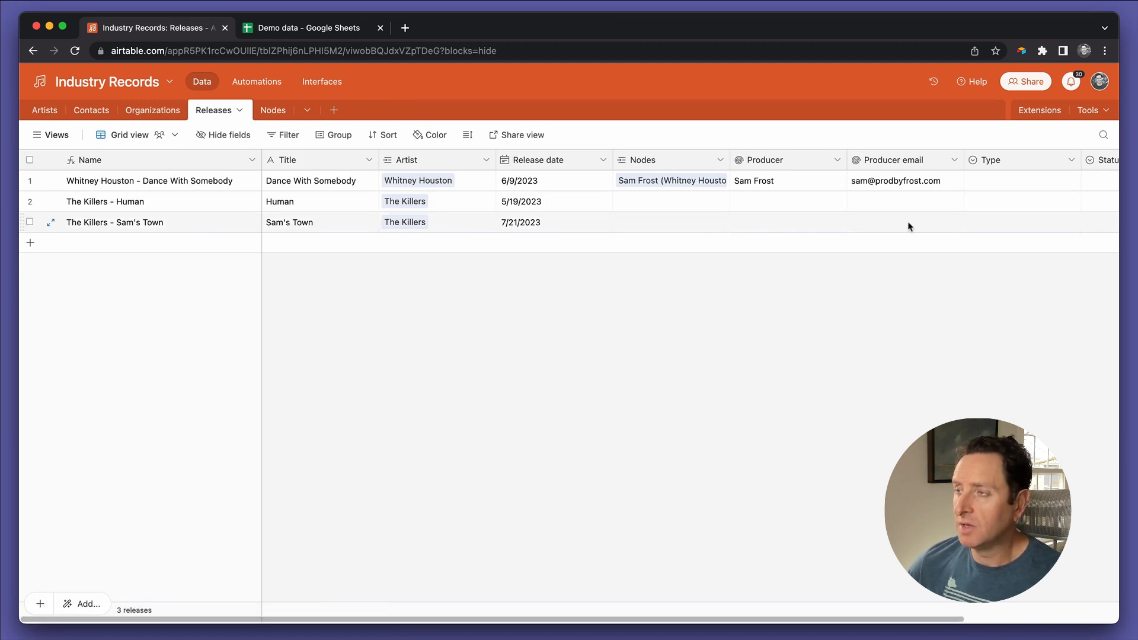
pyautogui.hscroll(5, 993, 216)
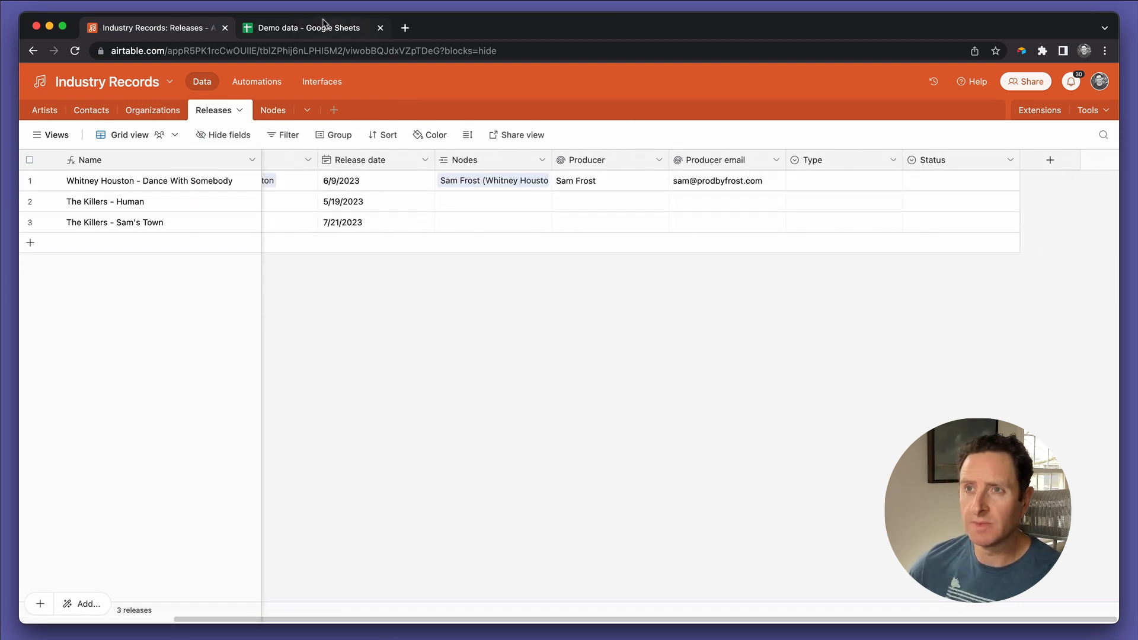
# Step: Switch to the Demo data Google Sheet and examine its title, artist, date, status and type columns
pyautogui.click(323, 23)
pyautogui.click(78, 195)
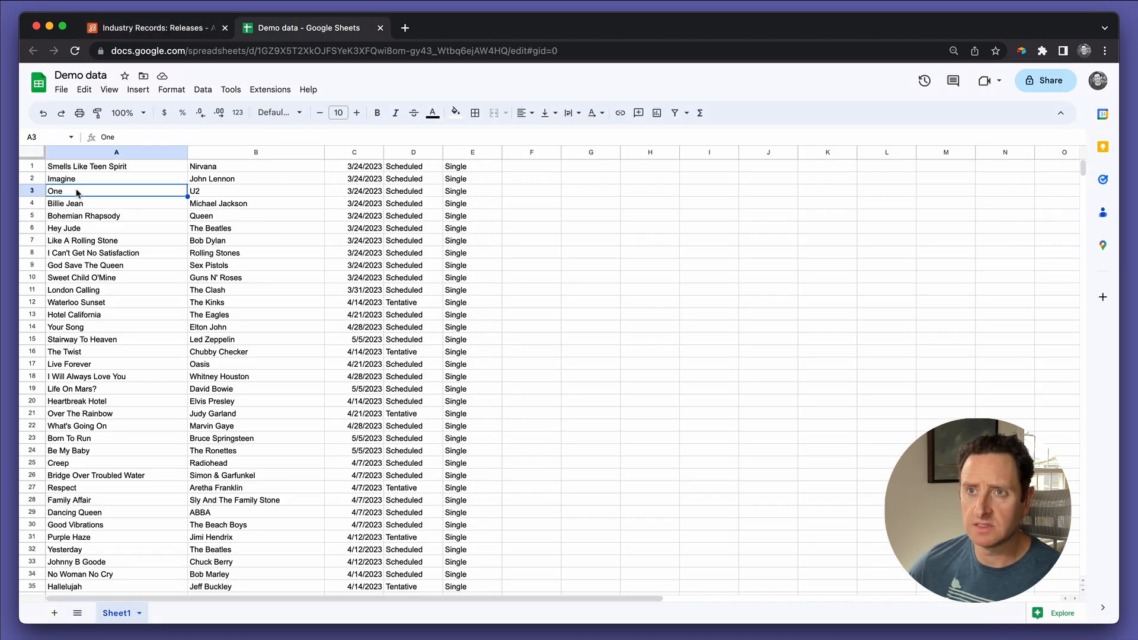
pyautogui.click(226, 196)
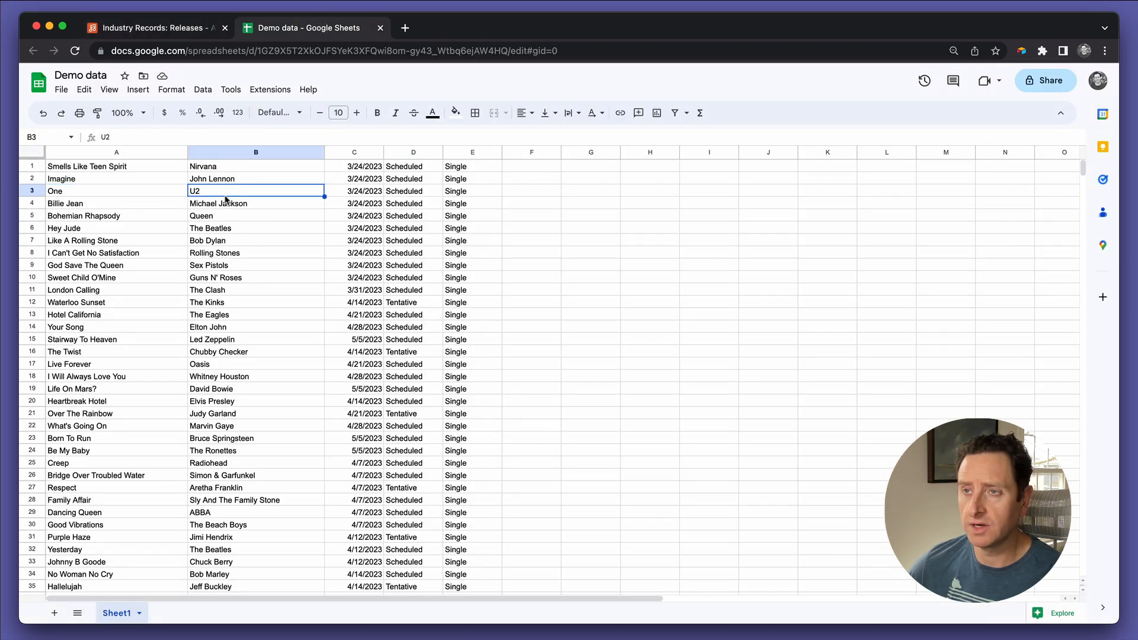
pyautogui.click(357, 196)
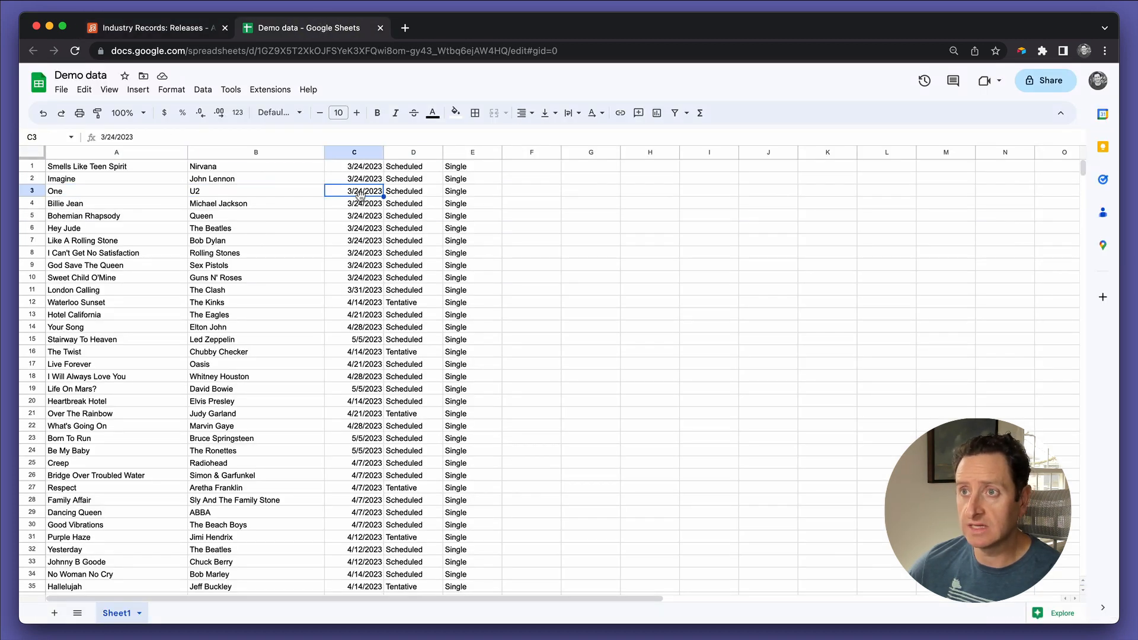
pyautogui.click(413, 197)
pyautogui.click(458, 196)
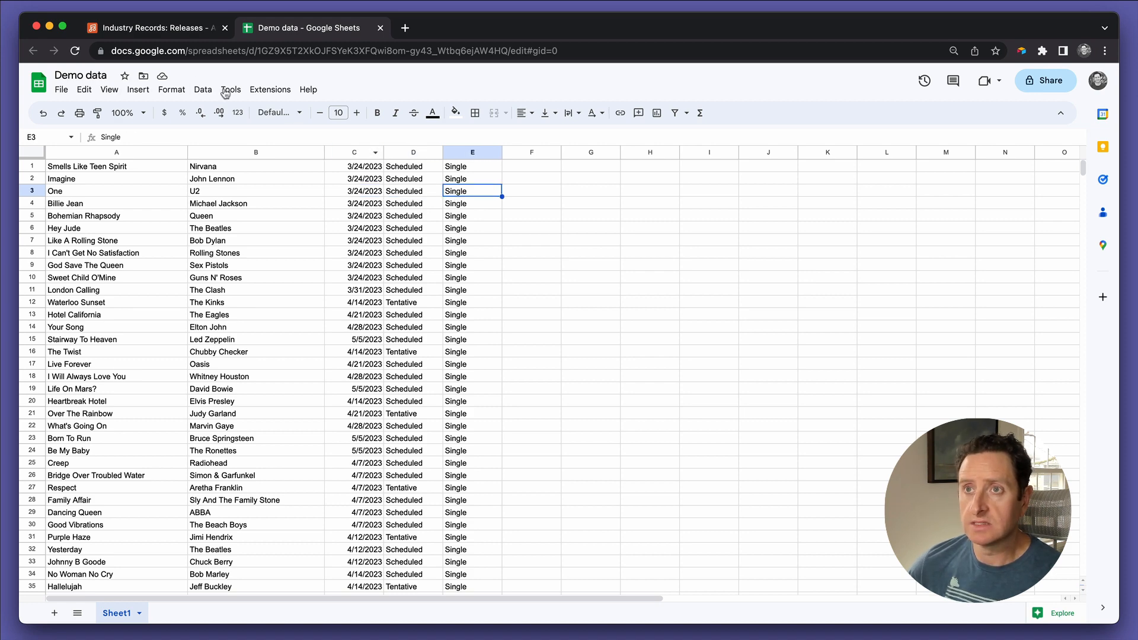
# Step: Back in Airtable, reorder the Releases fields so Status and Type follow Release date, matching the sheet's column order
pyautogui.click(169, 34)
pyautogui.moveTo(951, 158); pyautogui.dragTo(821, 165)
pyautogui.hscroll(-5, 411, 181)
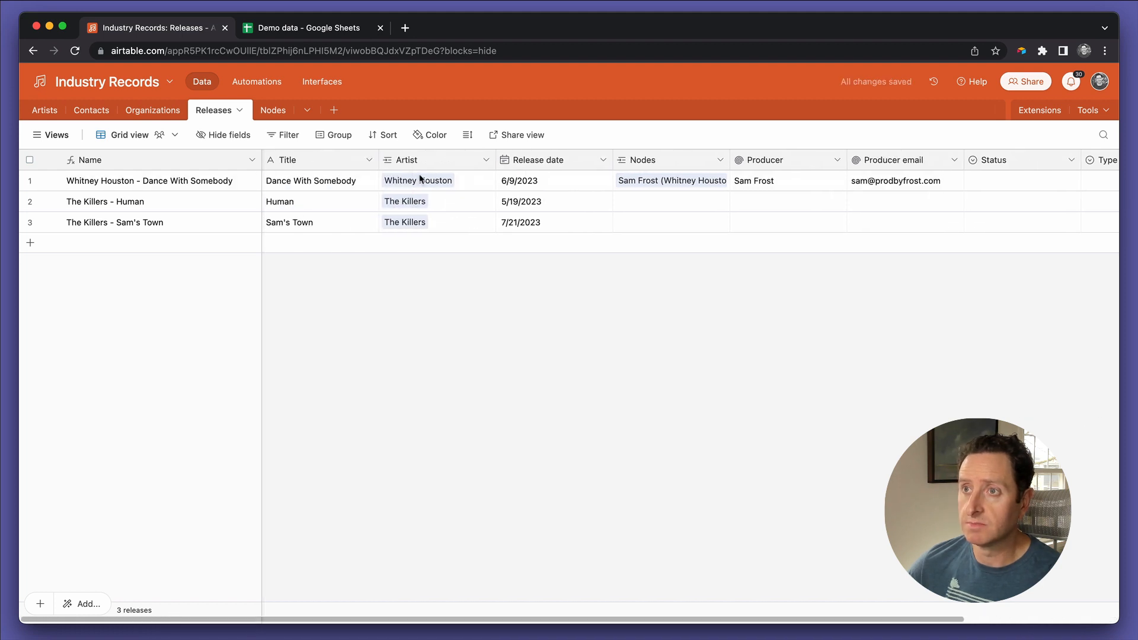
pyautogui.moveTo(511, 164); pyautogui.dragTo(511, 135)
pyautogui.moveTo(1000, 160); pyautogui.dragTo(637, 165)
pyautogui.moveTo(1107, 160); pyautogui.dragTo(750, 173)
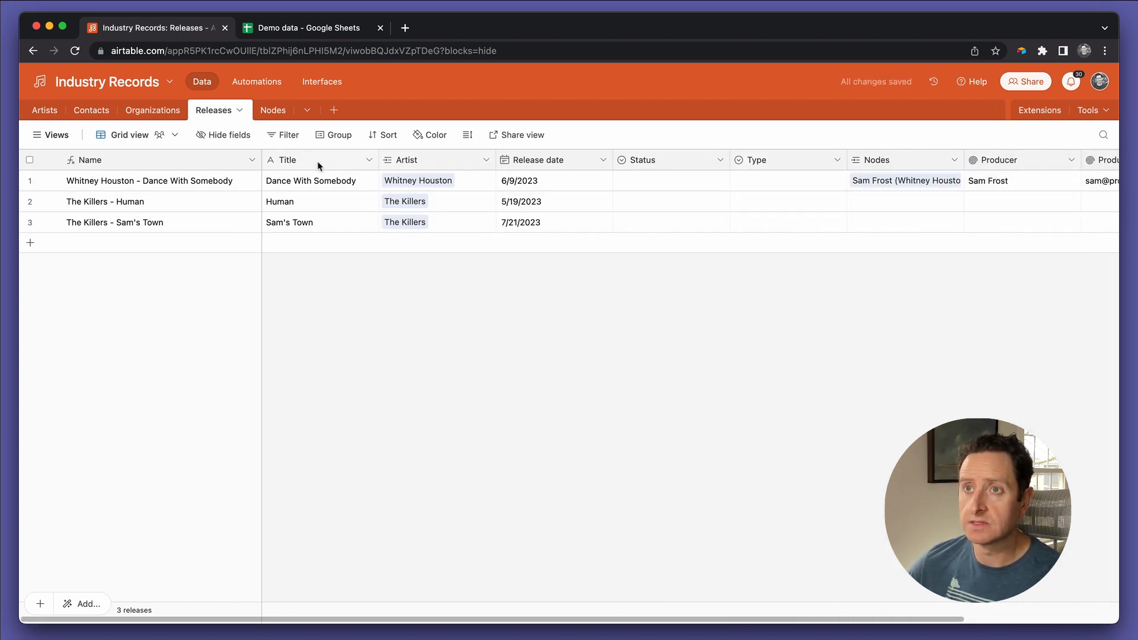
# Step: In the Demo data Google Sheet, copy the first 30 rows of release data, range A1:E30
pyautogui.click(293, 30)
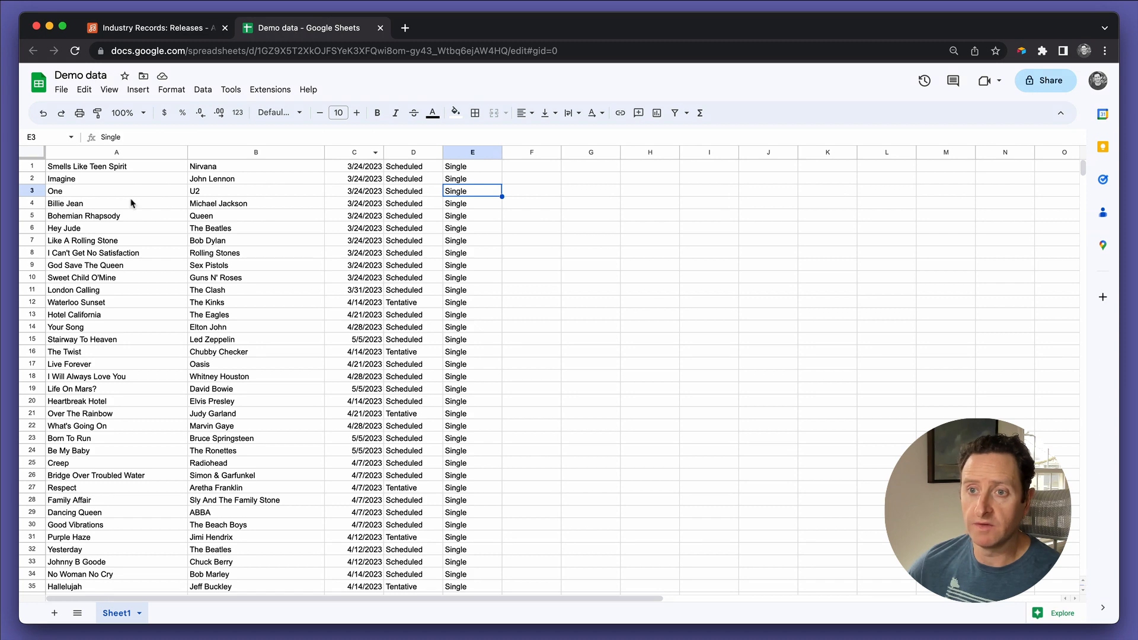
pyautogui.click(95, 171)
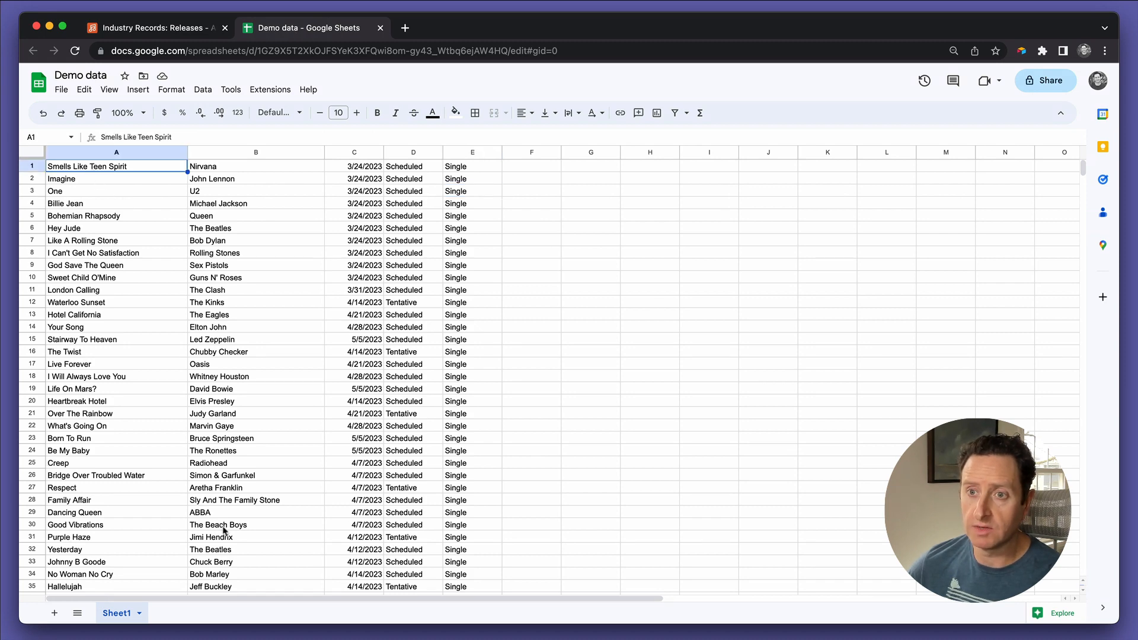
pyautogui.keyDown('shift'); pyautogui.click(445, 528); pyautogui.keyUp('shift')
pyautogui.hotkey('ctrl', 'c')
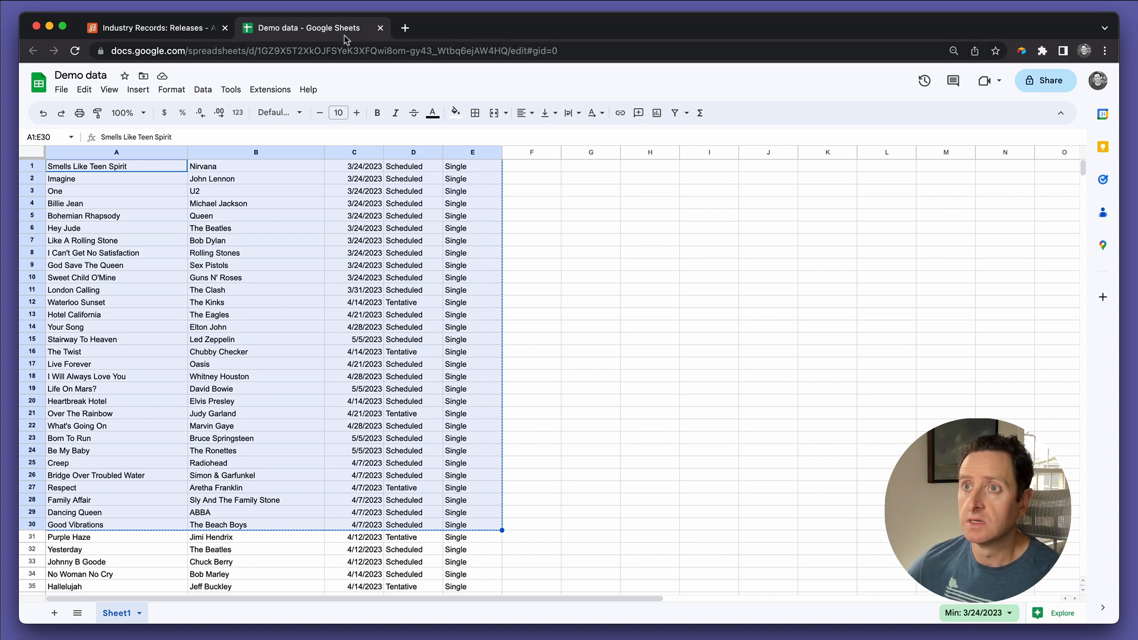
# Step: Paste the copied rows into a new record in Airtable's Releases table from the Title field onward, expanding the table to fit
pyautogui.click(199, 29)
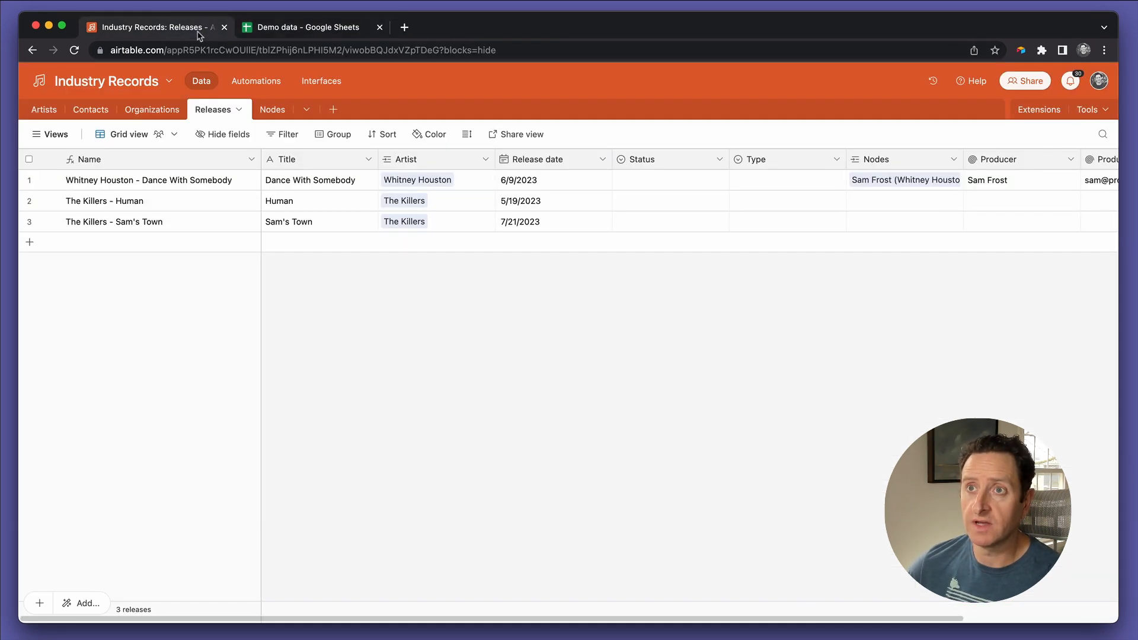
pyautogui.click(294, 243)
pyautogui.click(295, 249)
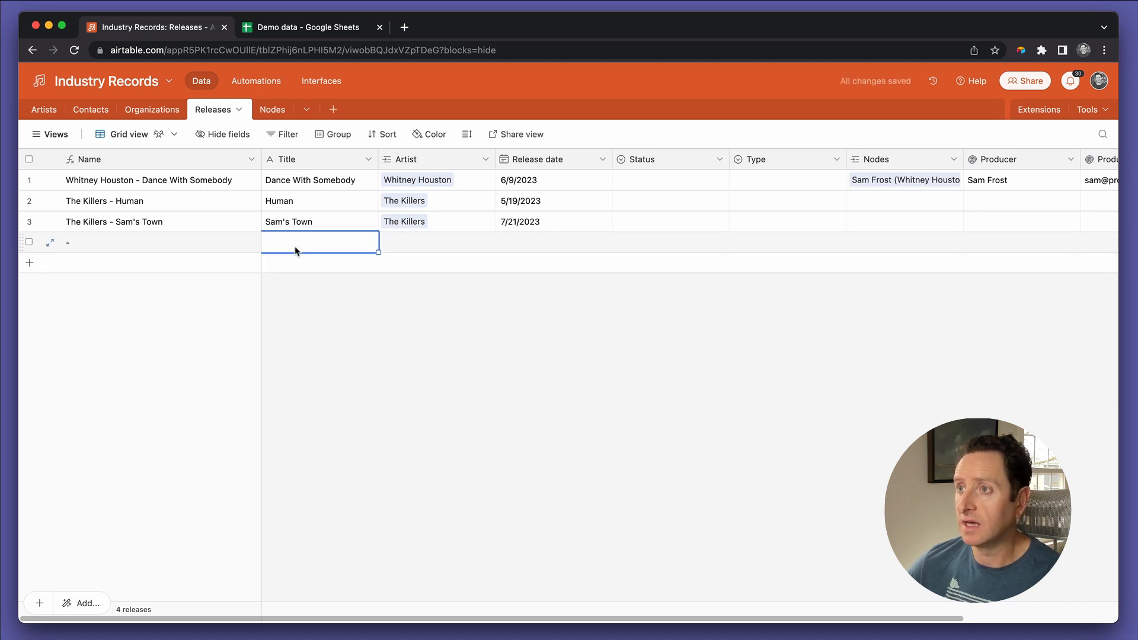
pyautogui.press('super+v')
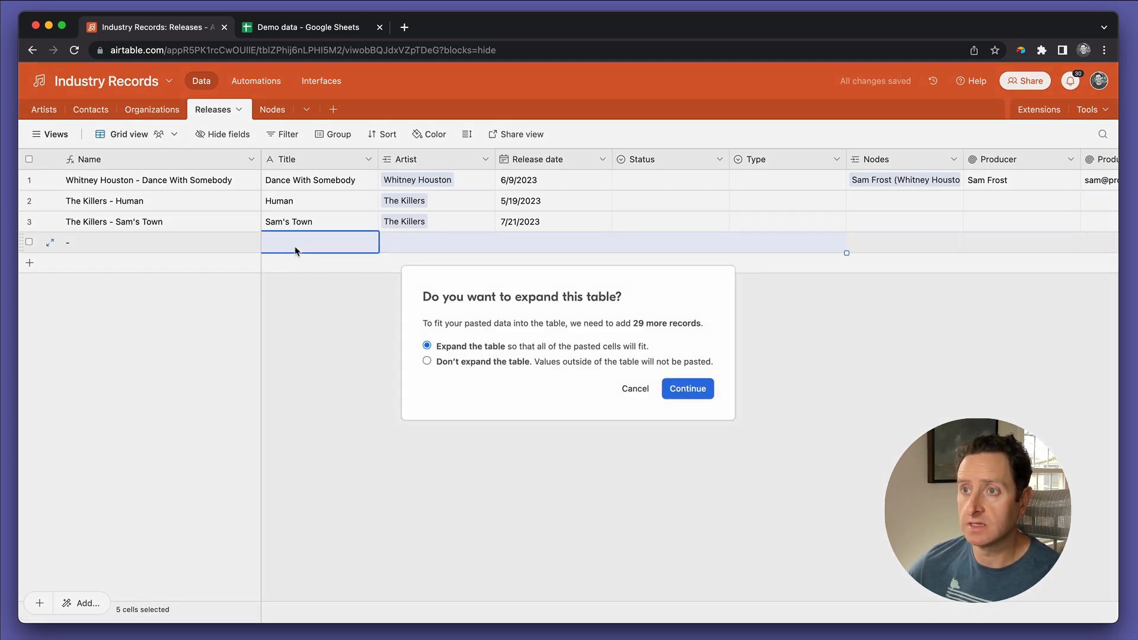
pyautogui.click(695, 396)
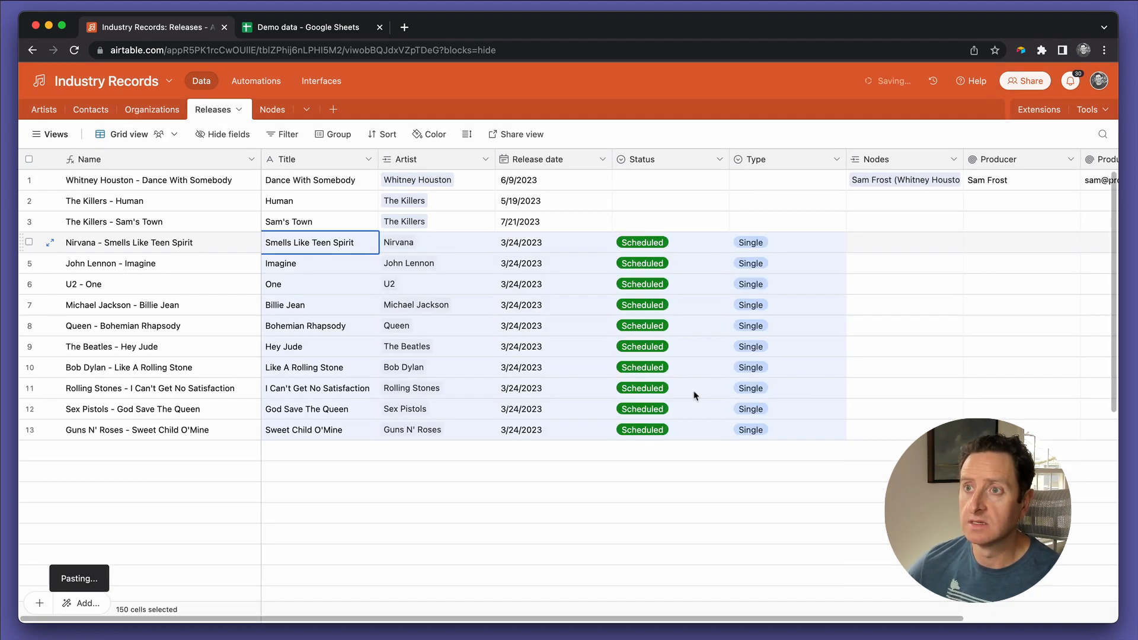
pyautogui.click(464, 299)
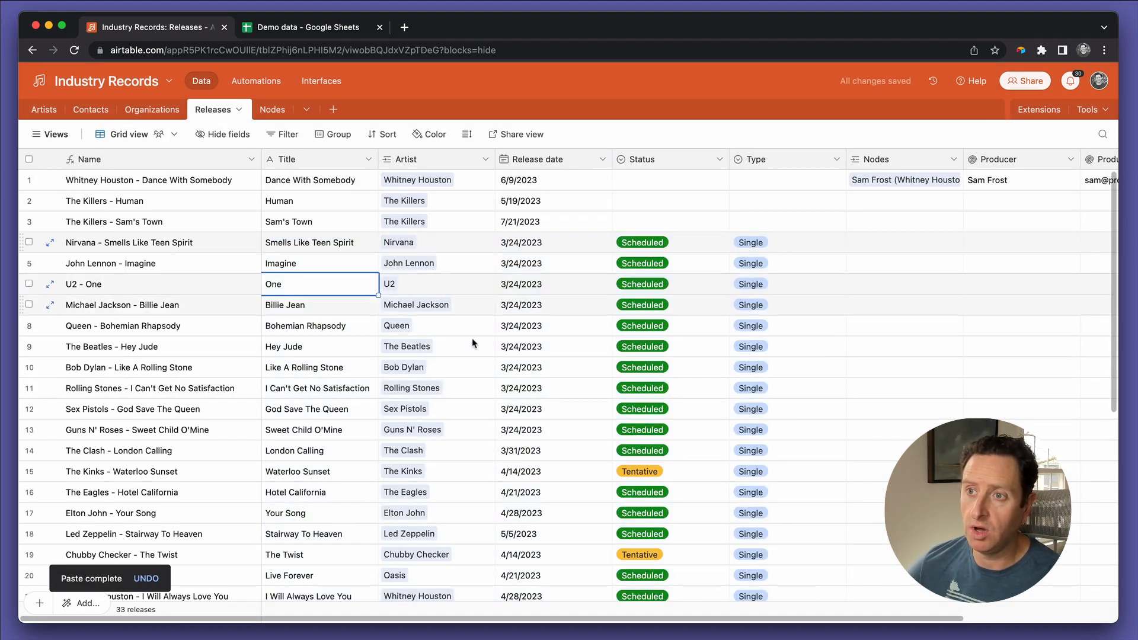
pyautogui.scroll(-5, 468, 332)
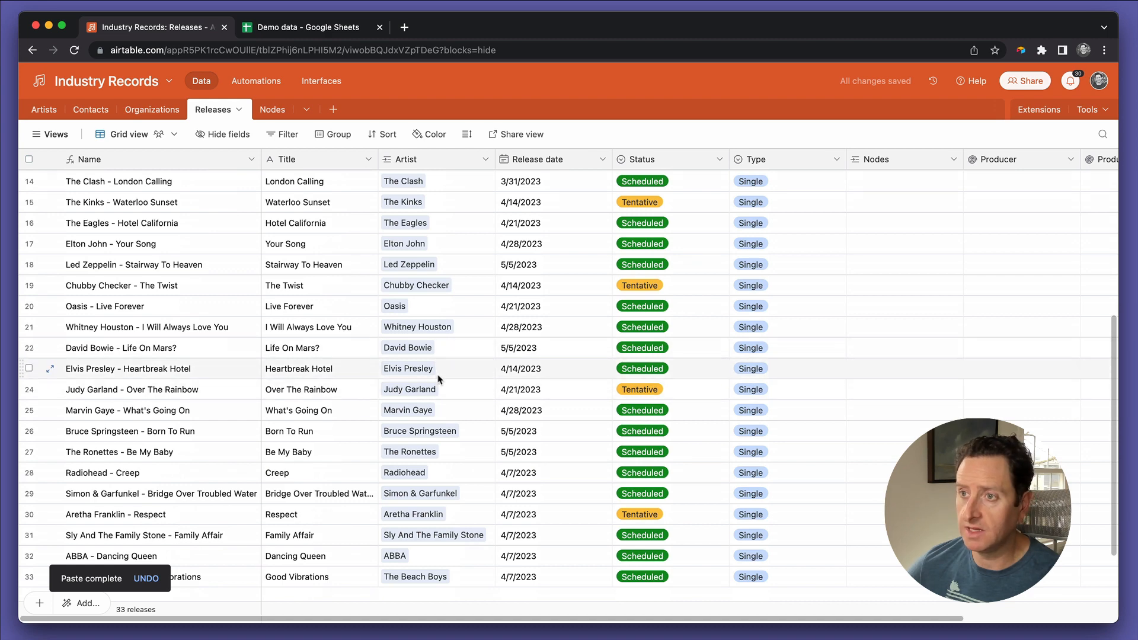
# Step: Examine the Artists table for artist records and linked releases generated by the pasted data
pyautogui.click(44, 109)
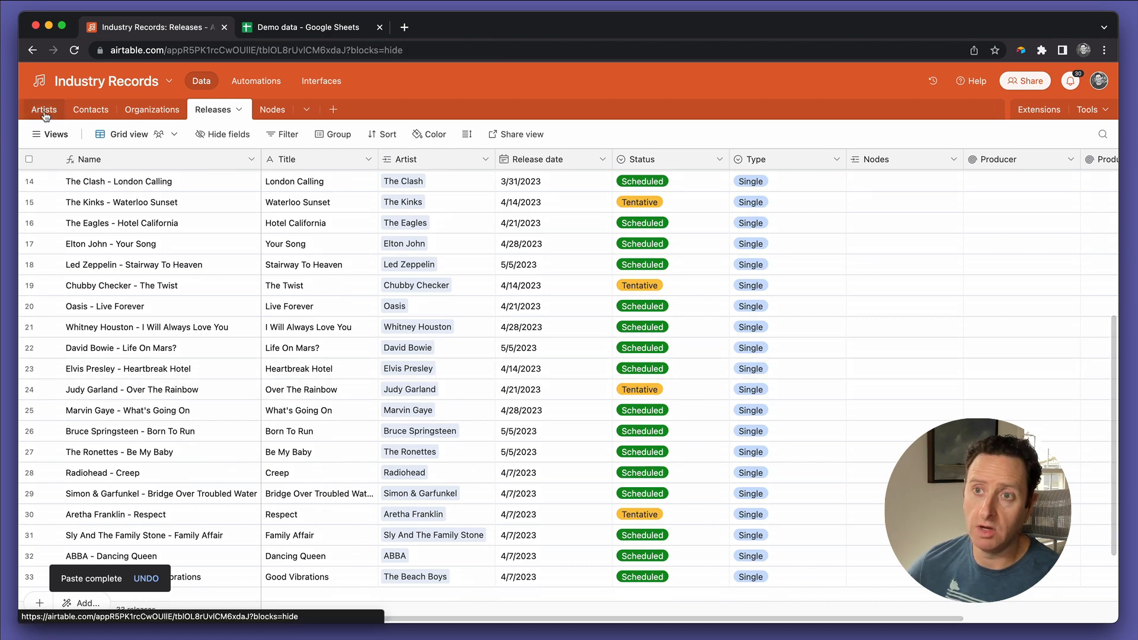
pyautogui.scroll(-6, 115, 345)
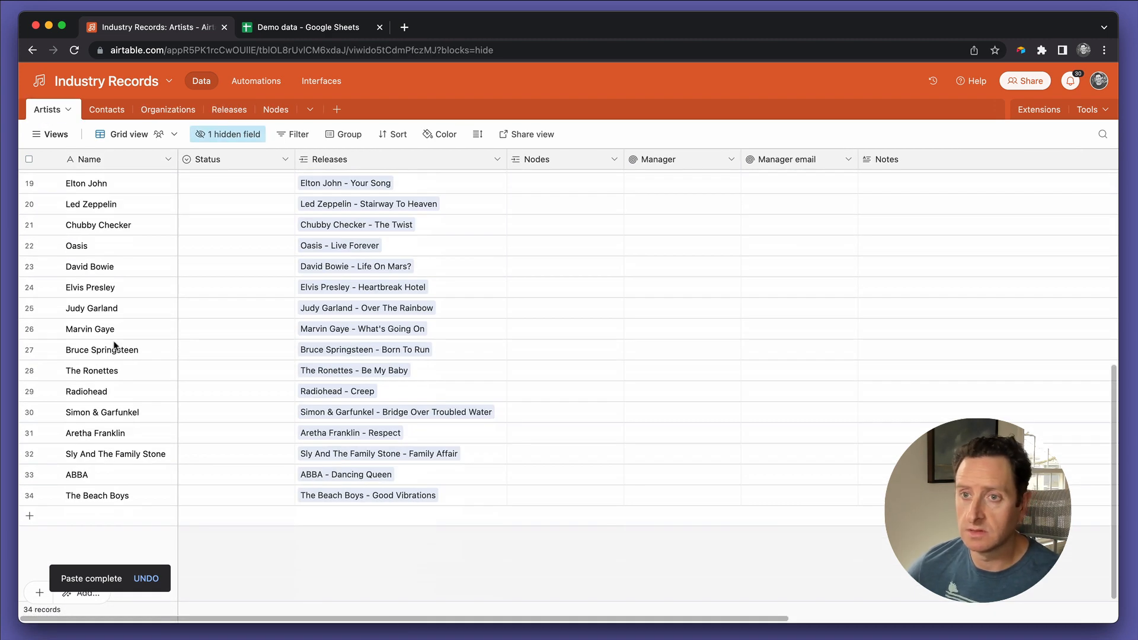
pyautogui.scroll(6, 115, 345)
pyautogui.scroll(-6, 211, 300)
pyautogui.scroll(6, 215, 300)
pyautogui.scroll(-6, 237, 260)
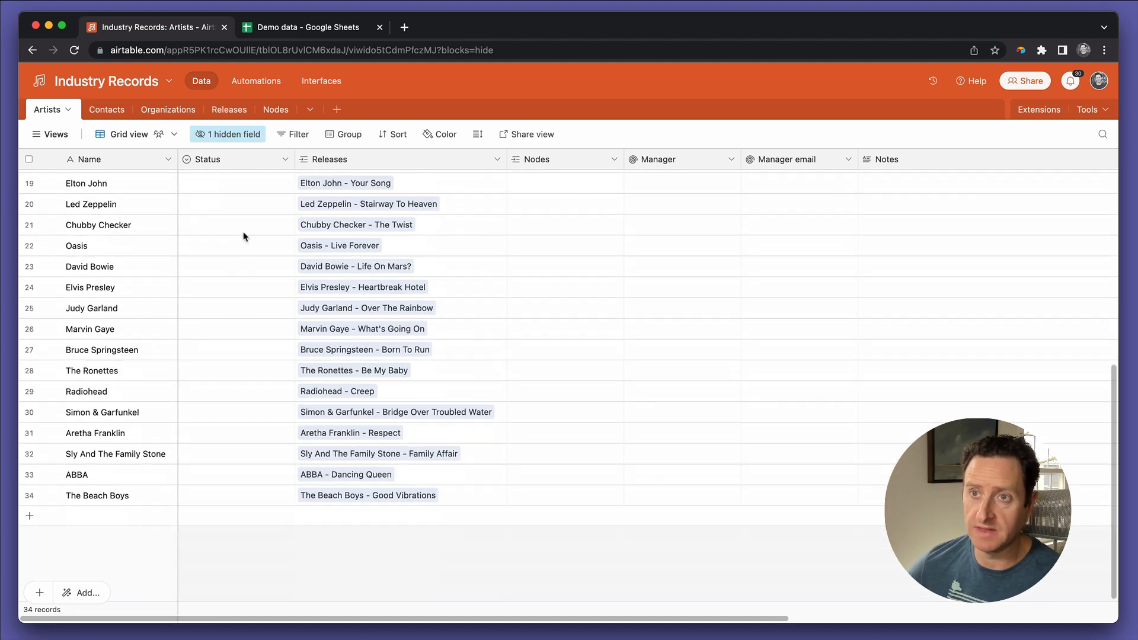
pyautogui.scroll(6, 243, 195)
pyautogui.scroll(-6, 240, 204)
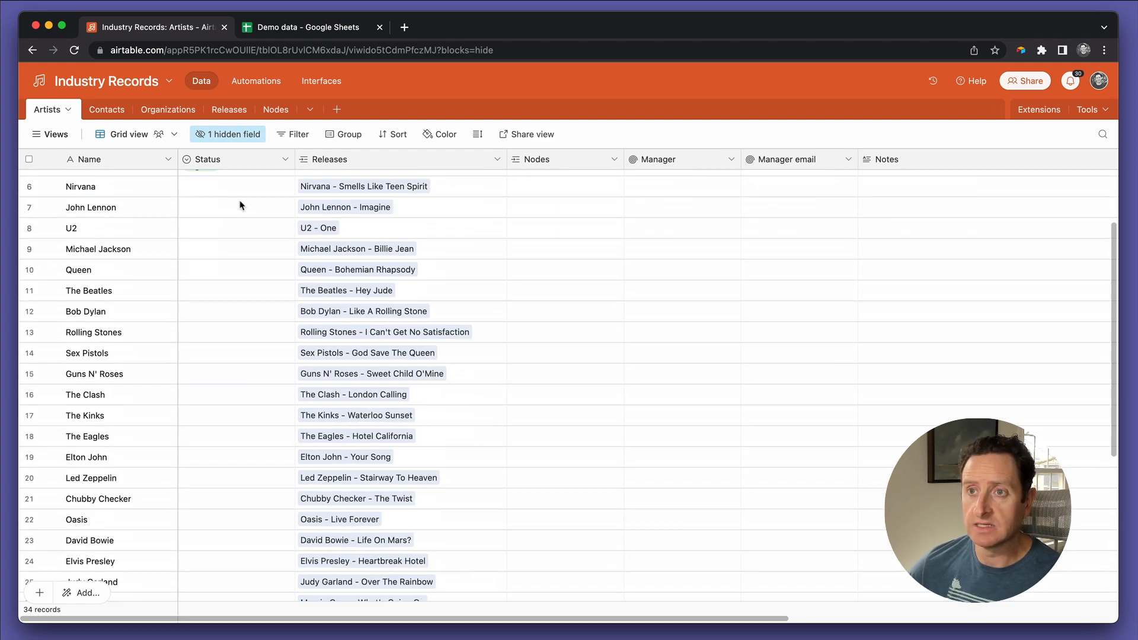
pyautogui.click(254, 84)
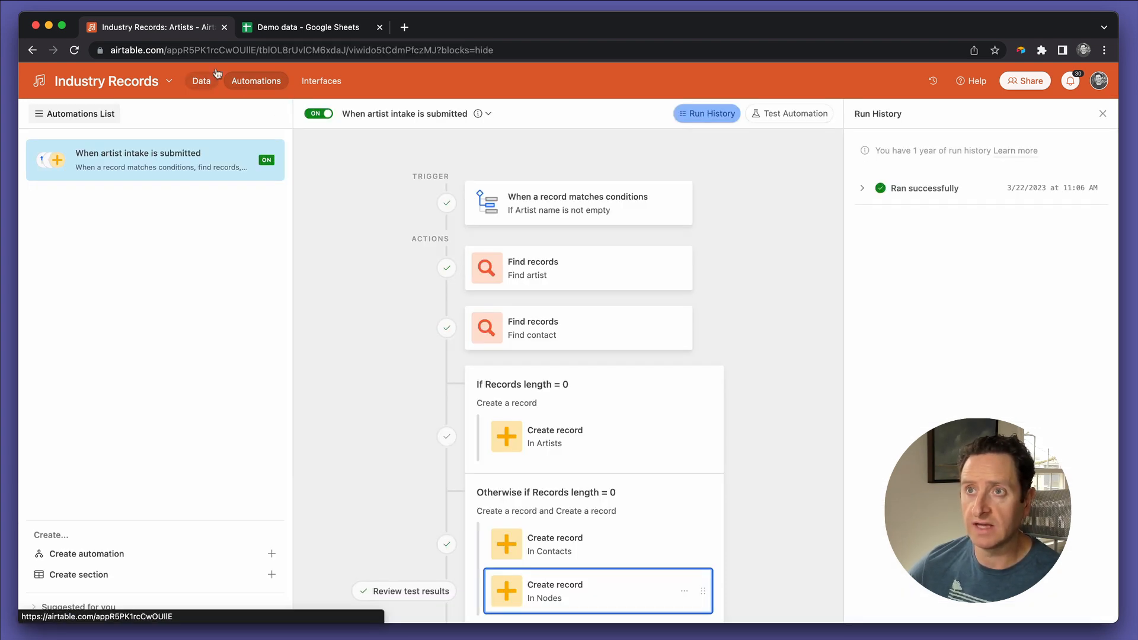
pyautogui.click(214, 77)
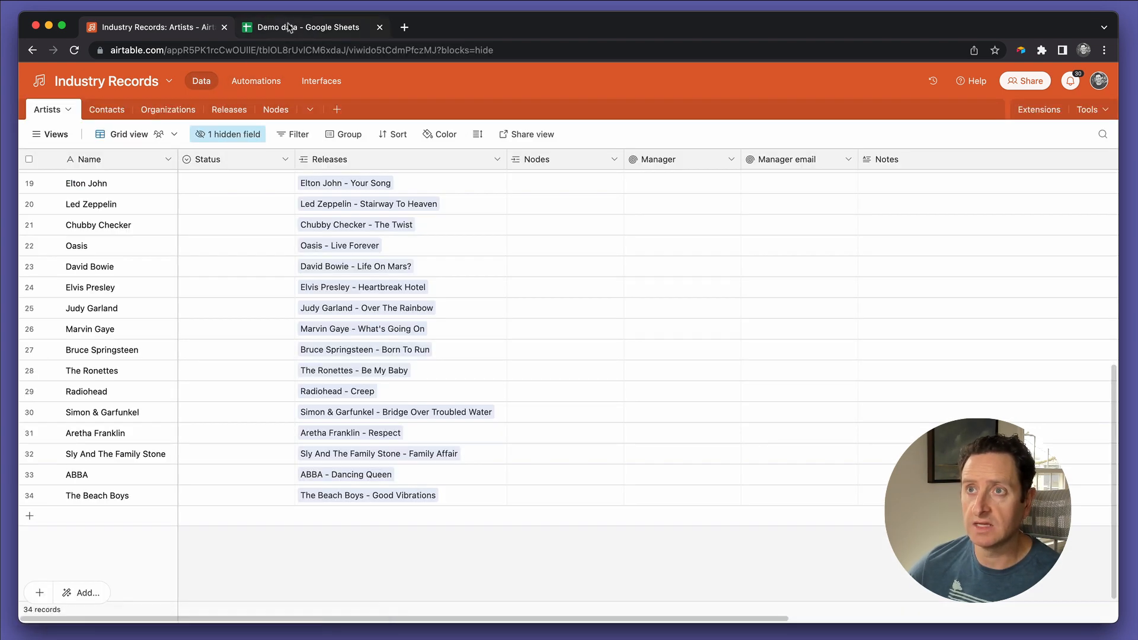
# Step: Return to the Demo data Google Sheet and copy the remaining artist names in B31:B73
pyautogui.click(289, 28)
pyautogui.scroll(-5, 240, 351)
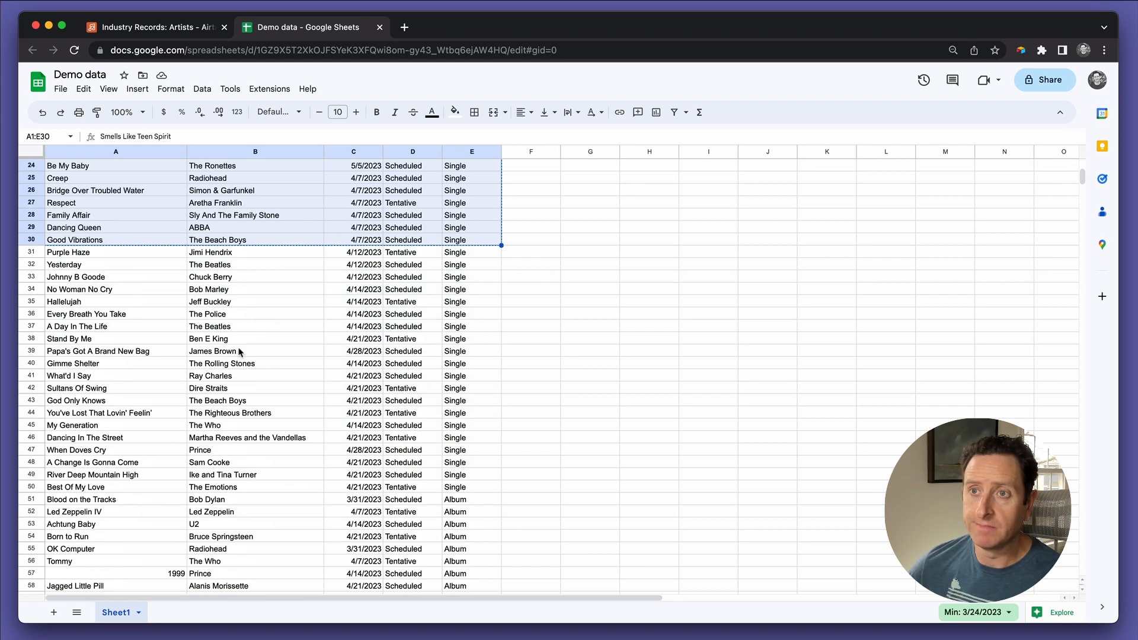
pyautogui.click(231, 264)
pyautogui.press('Up')
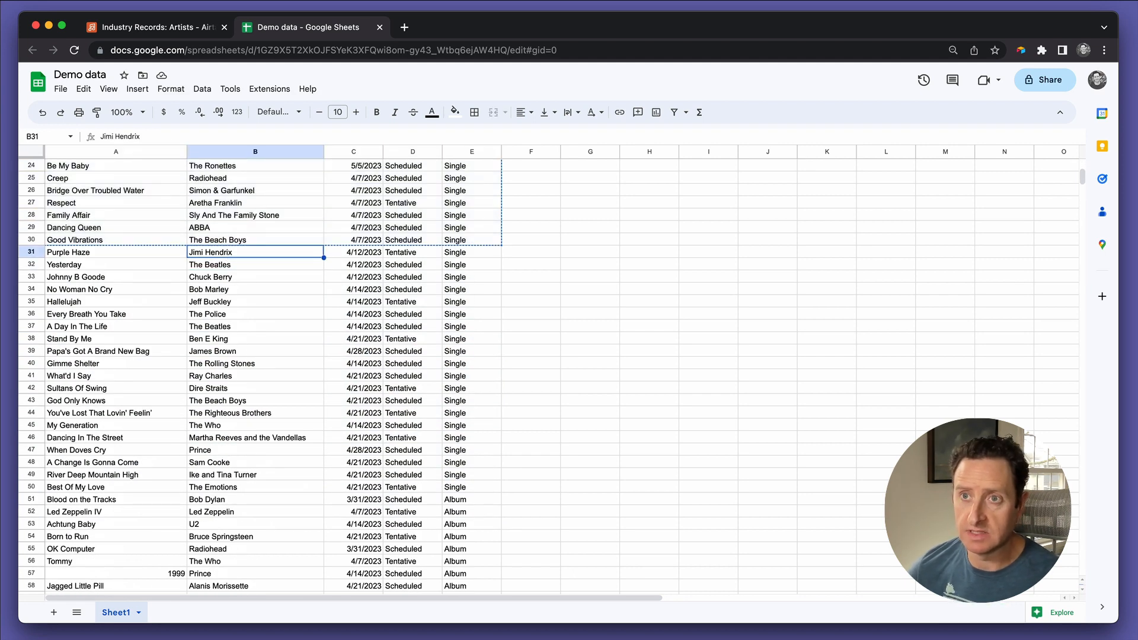
pyautogui.hotkey('ctrl', 'shift', 'Down')
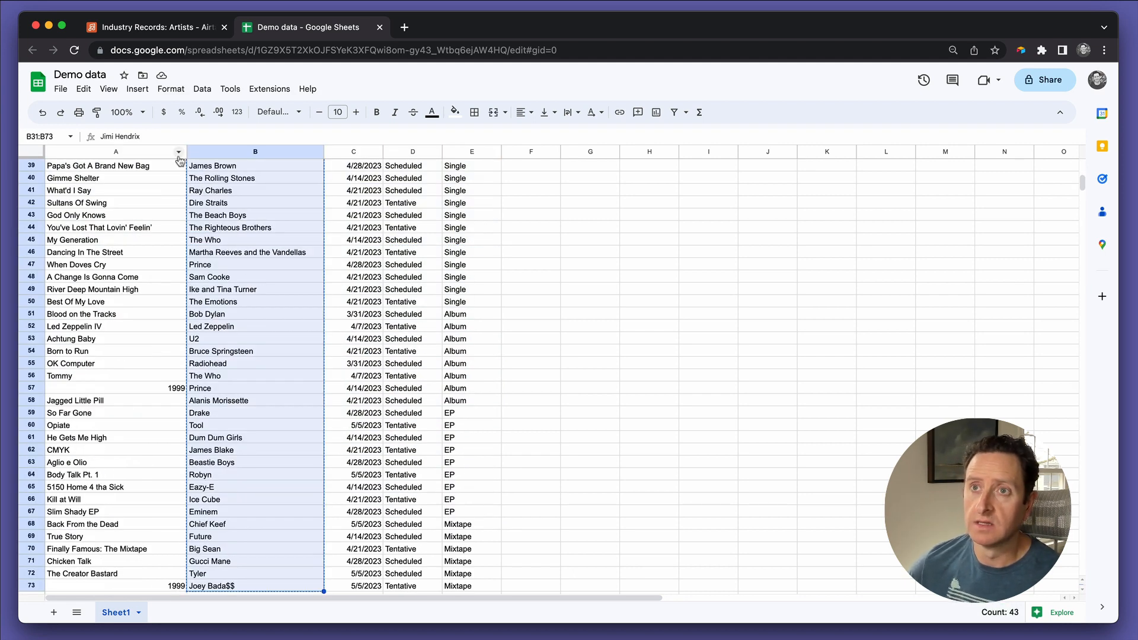
# Step: Paste the artist names into a new record's Name field at the end of Airtable's Artists table, expanding the table to fit
pyautogui.click(158, 31)
pyautogui.click(94, 519)
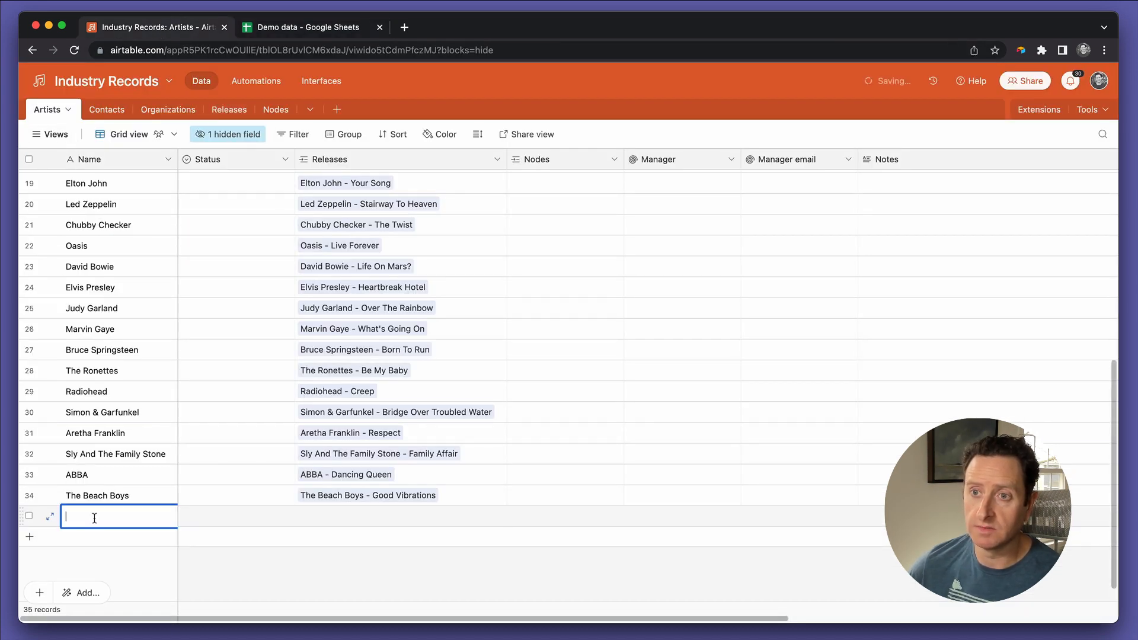
pyautogui.hotkey('ctrl', 'v')
pyautogui.click(685, 394)
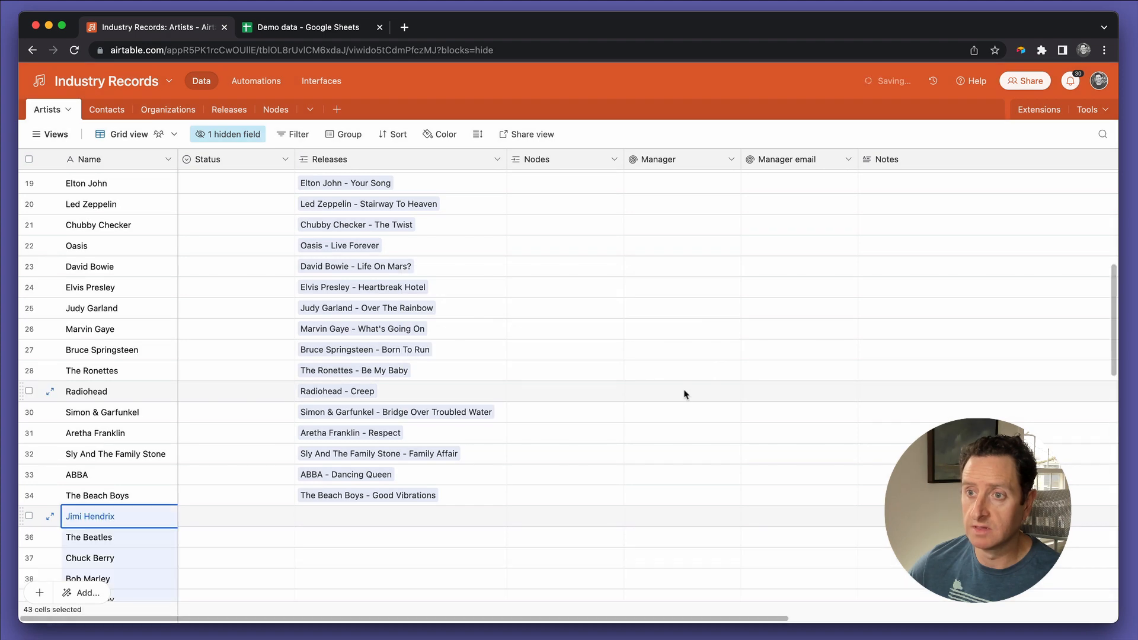
# Step: Copy the Signed status from Cher's record and paste it into the Status field of all artists below
pyautogui.scroll(-10, 503, 389)
pyautogui.scroll(15, 502, 390)
pyautogui.hscroll(2, 503, 389)
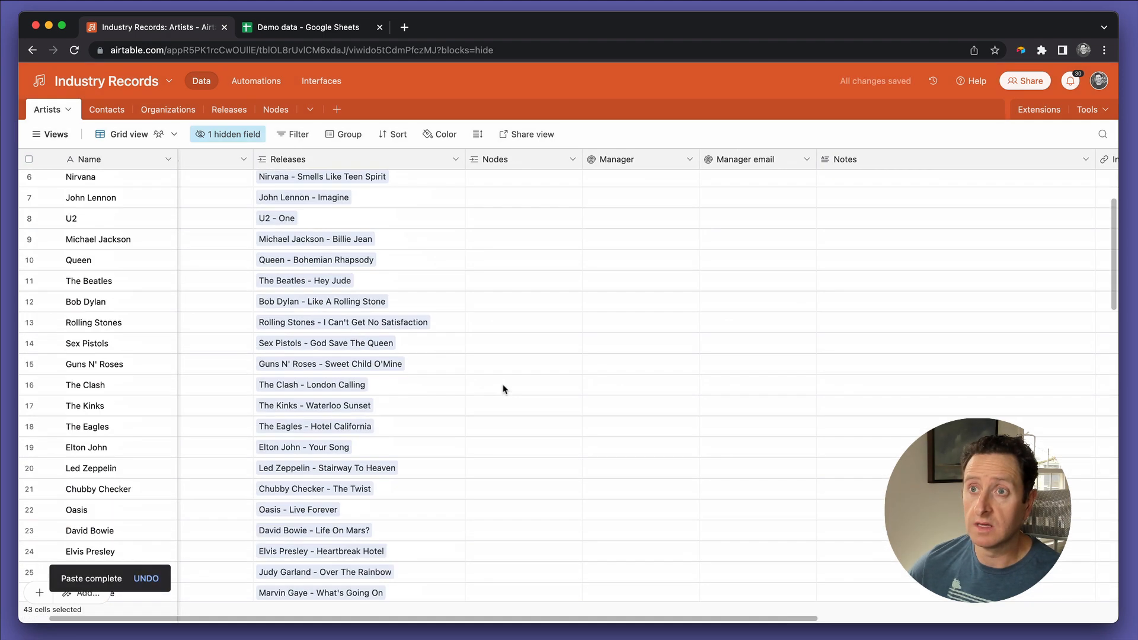
pyautogui.scroll(4, 502, 389)
pyautogui.hscroll(-1, 502, 390)
pyautogui.click(228, 264)
pyautogui.hotkey('ctrl', 'c')
pyautogui.press('Down')
pyautogui.hotkey('ctrl', 'shift', 'Down')
pyautogui.hotkey('ctrl', 'v')
pyautogui.scroll(20, 249, 305)
pyautogui.scroll(-12, 249, 305)
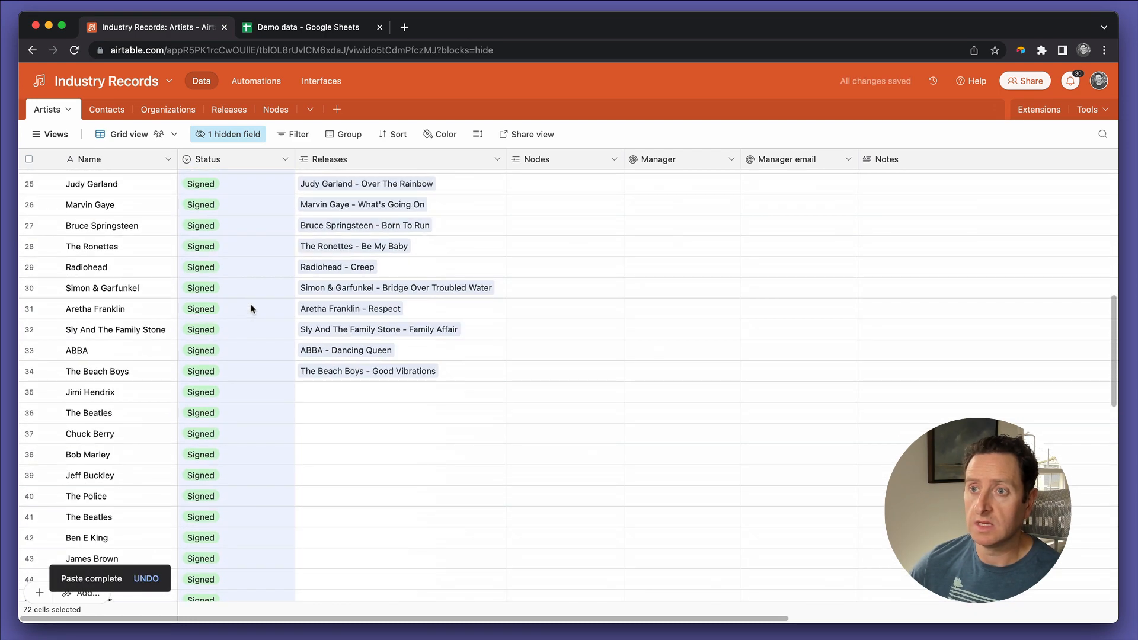
# Step: Copy the artist names from Jimi Hendrix down in Artists and paste them into a new Releases record's Artist field, expanding the table to fit
pyautogui.click(123, 392)
pyautogui.hotkey('ctrl', 'shift', 'Down')
pyautogui.hotkey('ctrl', 'c')
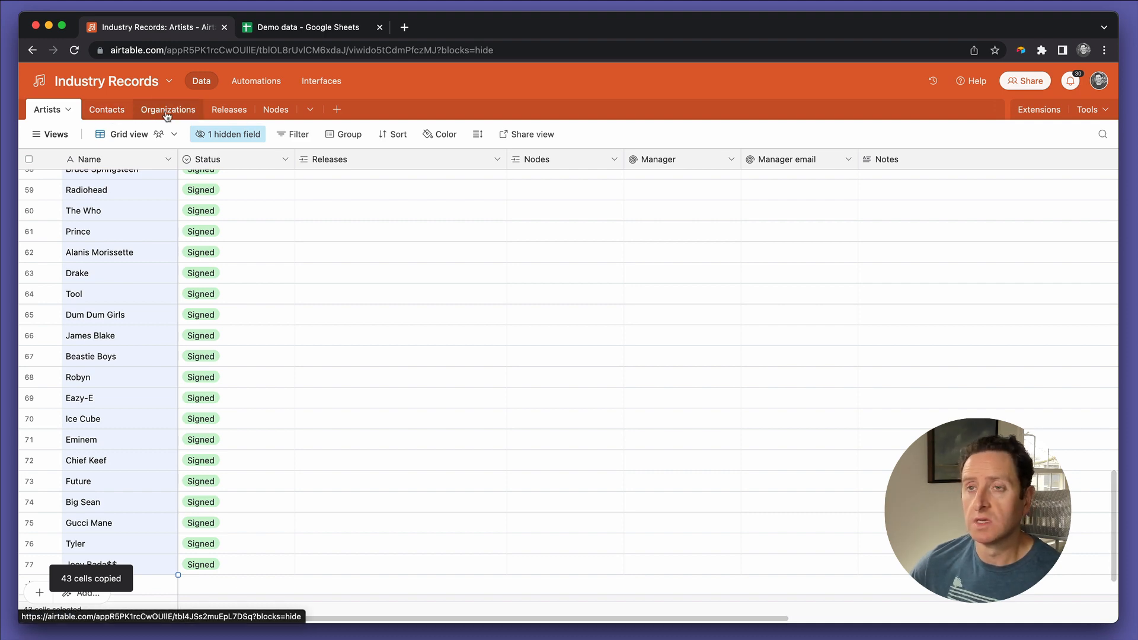
pyautogui.click(226, 112)
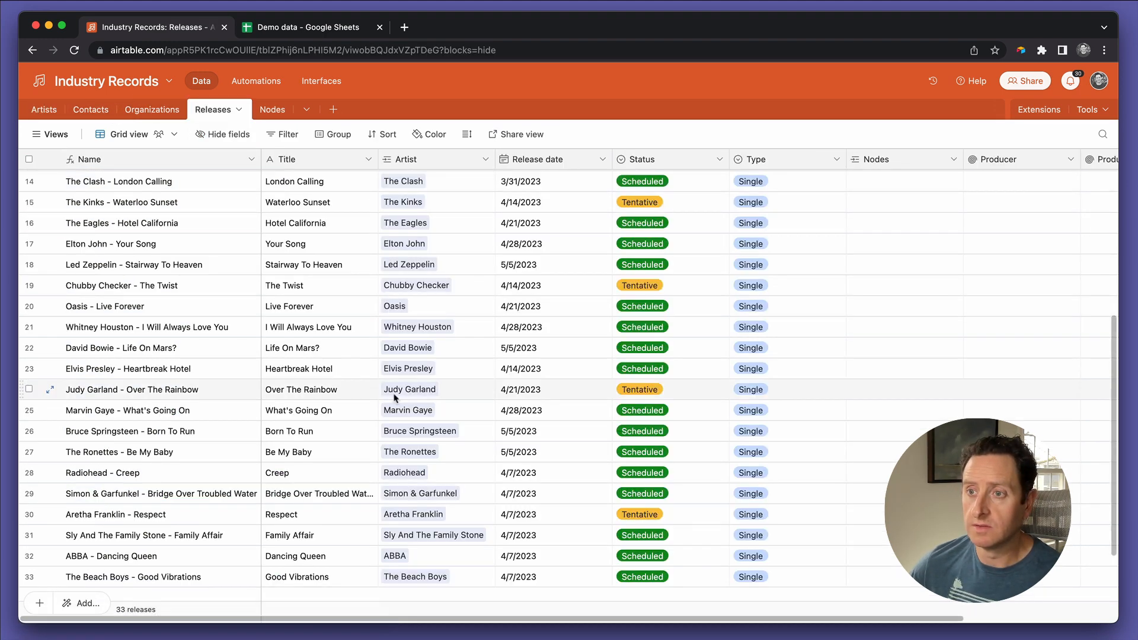
pyautogui.click(415, 516)
pyautogui.hotkey('ctrl', 'v')
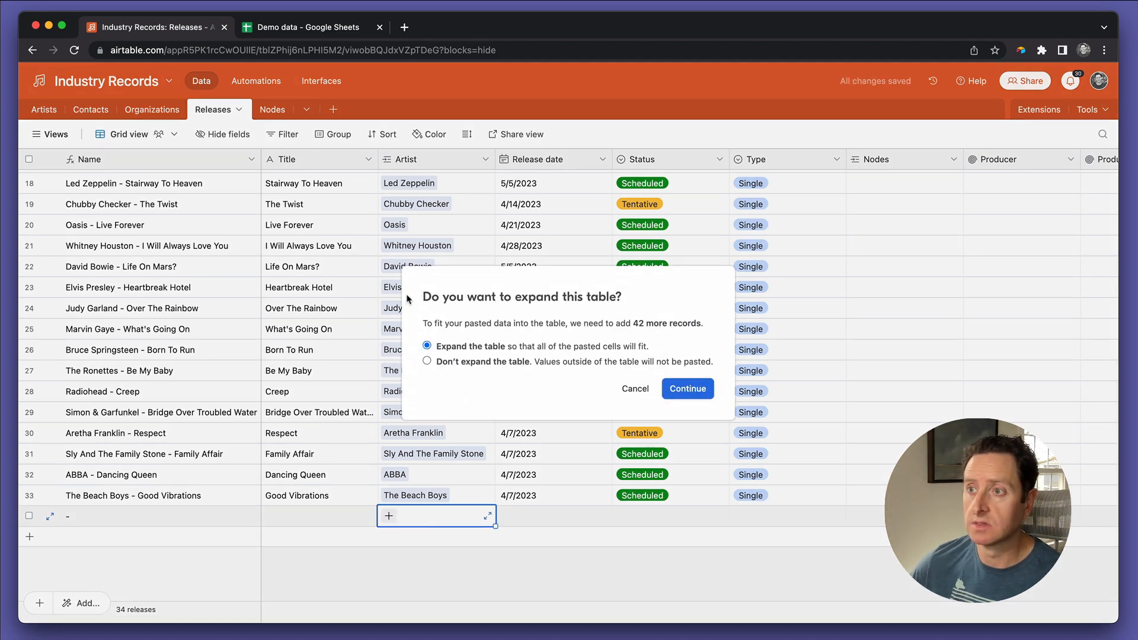
pyautogui.click(681, 394)
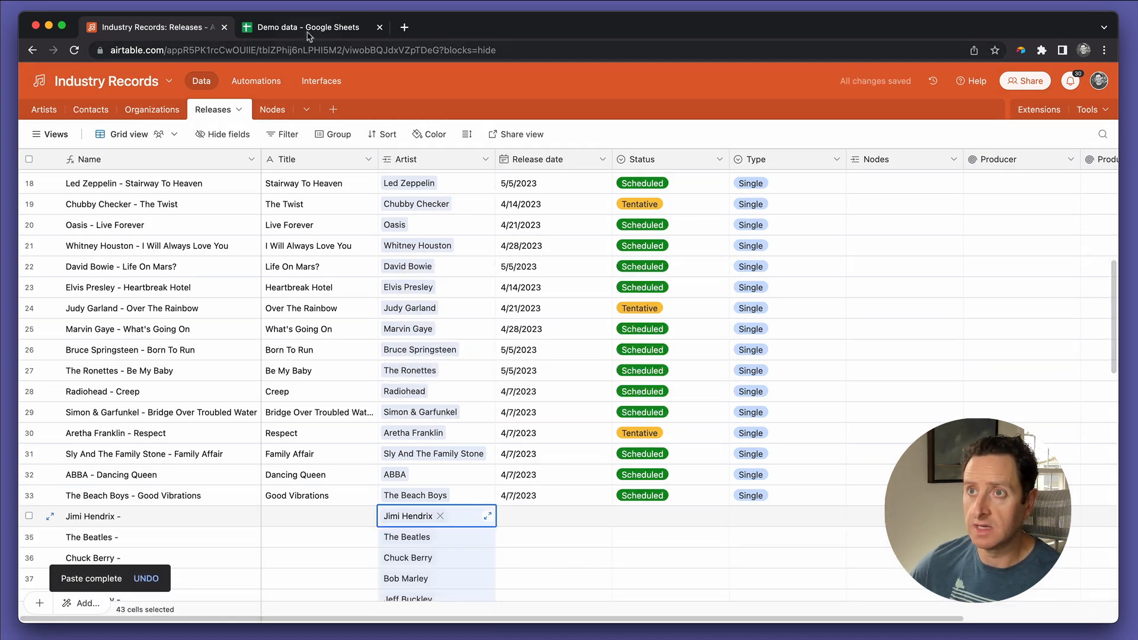
# Step: Copy the release titles in A31:A73 of the Demo data Google Sheet and paste them into Airtable's Title field starting at the Jimi Hendrix record
pyautogui.click(307, 29)
pyautogui.scroll(5, 147, 196)
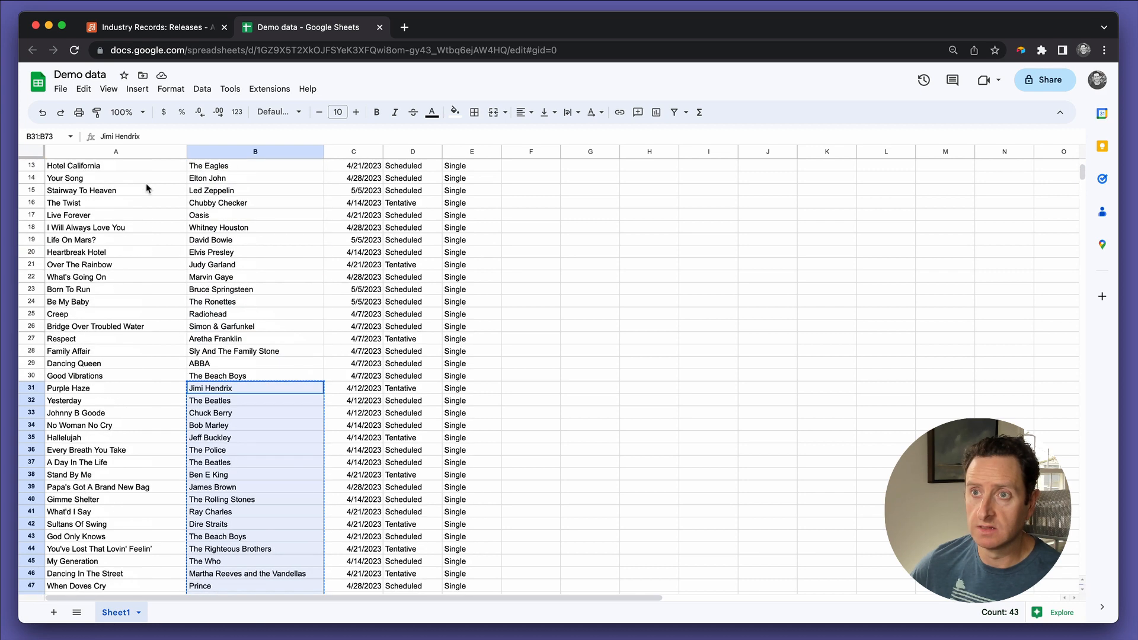
pyautogui.click(100, 390)
pyautogui.press('super+shift+Down')
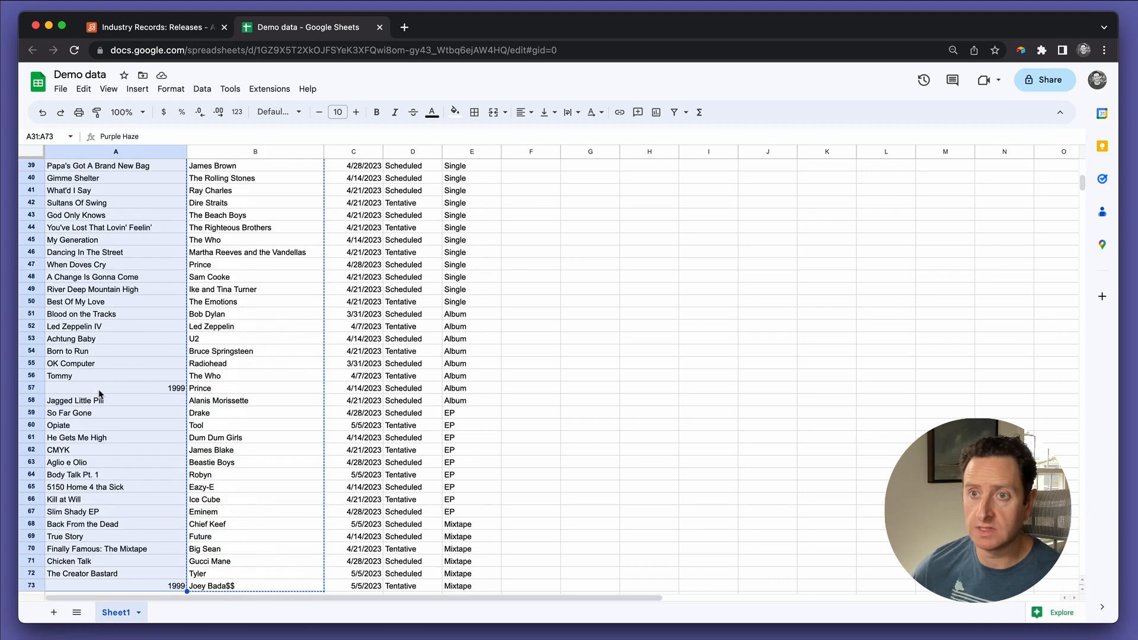
pyautogui.click(147, 27)
pyautogui.click(284, 516)
pyautogui.press('super+v')
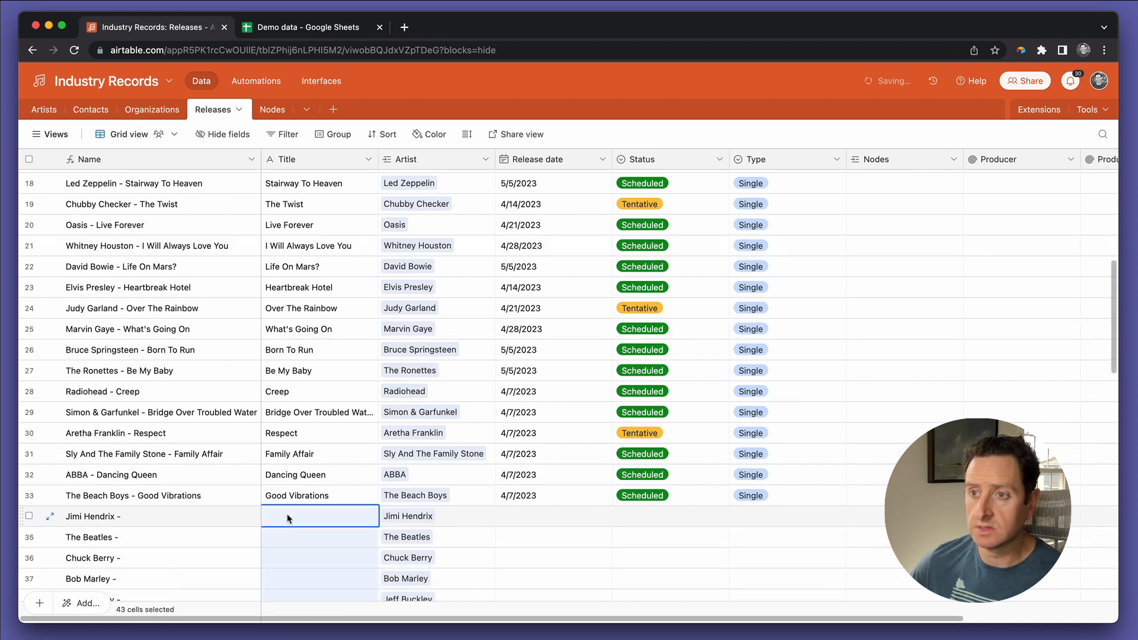
# Step: Copy C31:E73 from the Demo data Google Sheet and paste it into Airtable's Release date, Status and Type fields starting at the Jimi Hendrix record
pyautogui.click(306, 27)
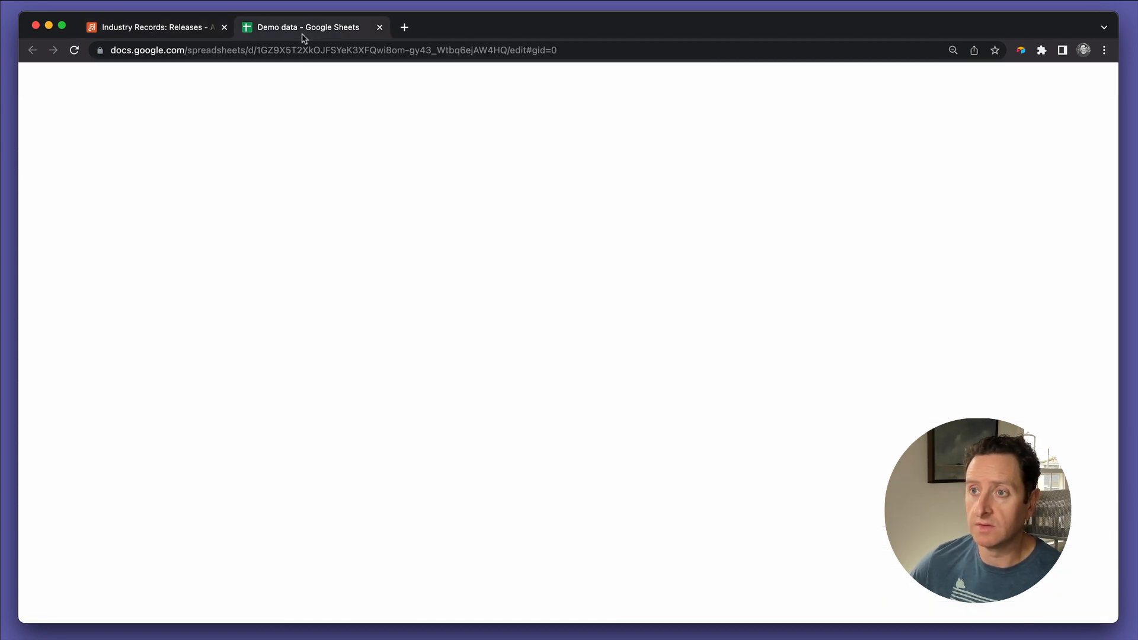
pyautogui.scroll(5, 363, 199)
pyautogui.moveTo(356, 240); pyautogui.dragTo(409, 240)
pyautogui.press('super+shift+Down')
pyautogui.press('super+c')
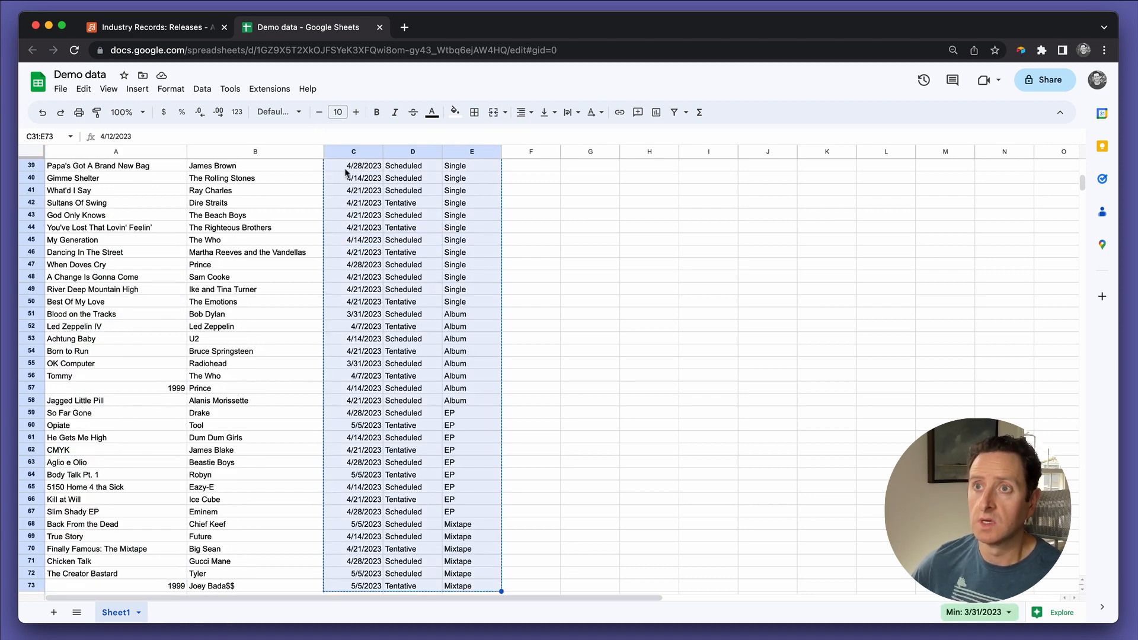
pyautogui.click(169, 31)
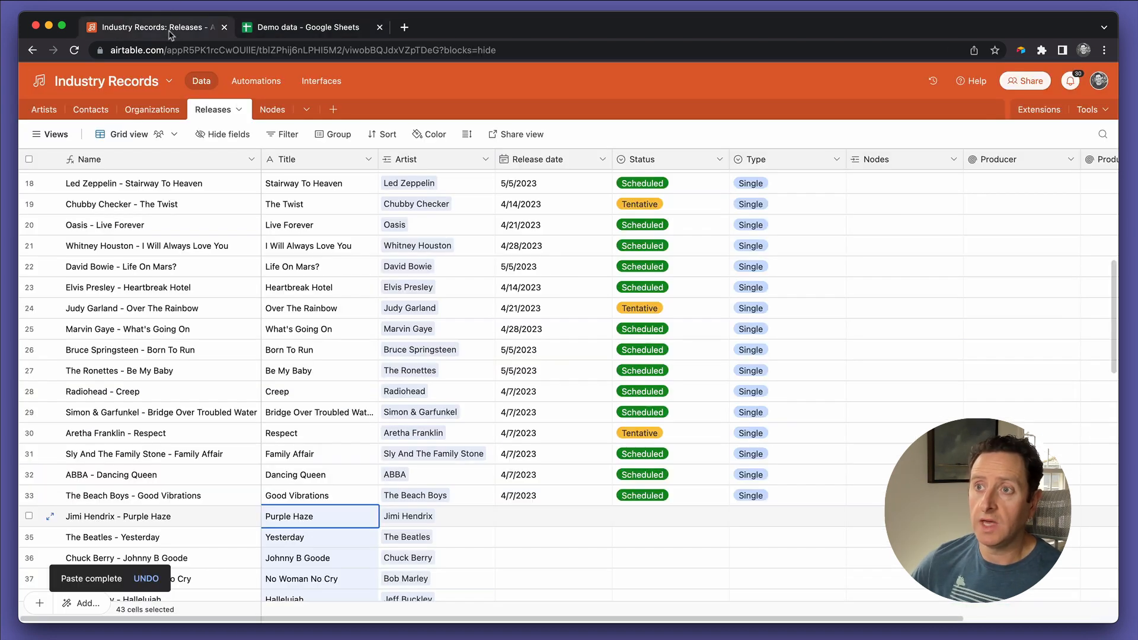
pyautogui.click(514, 517)
pyautogui.press('super+v')
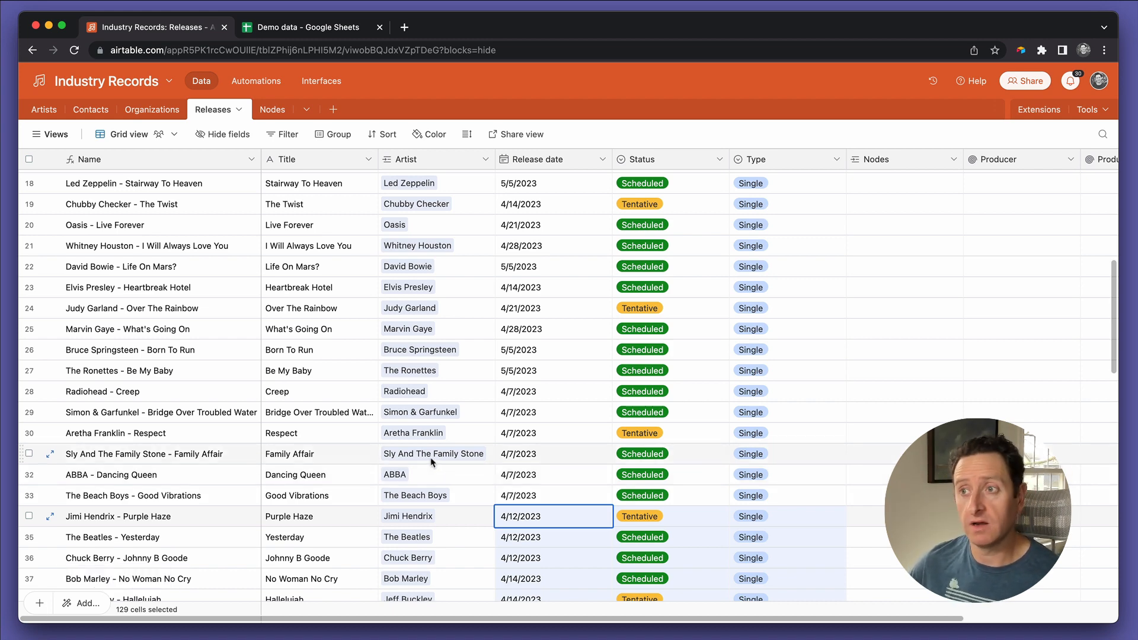
pyautogui.scroll(-10, 431, 463)
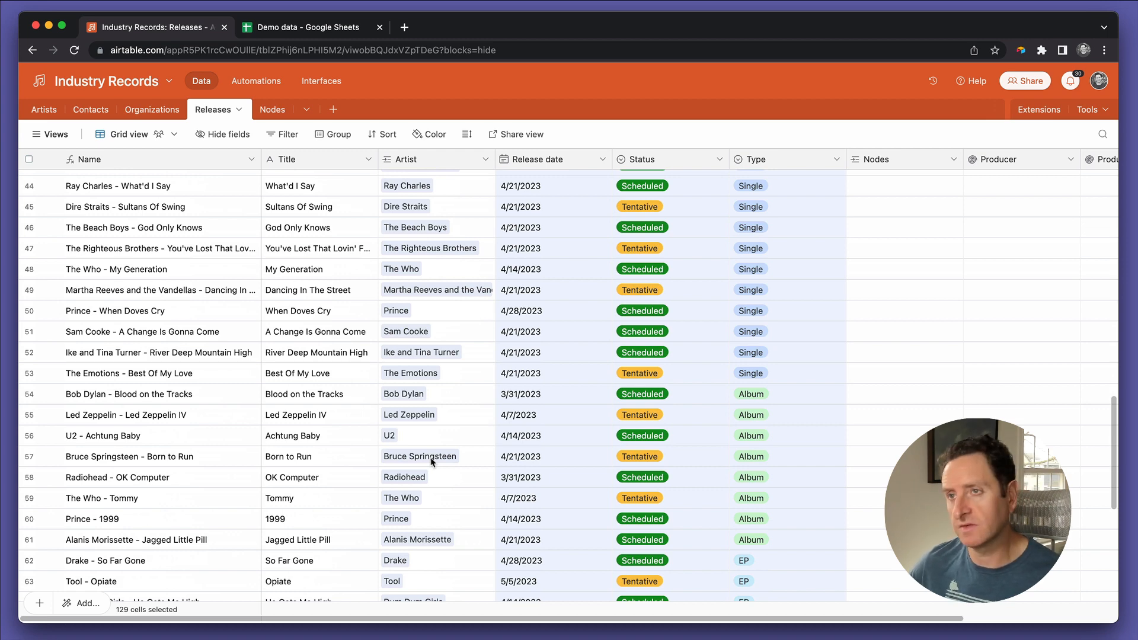
pyautogui.scroll(-5, 432, 462)
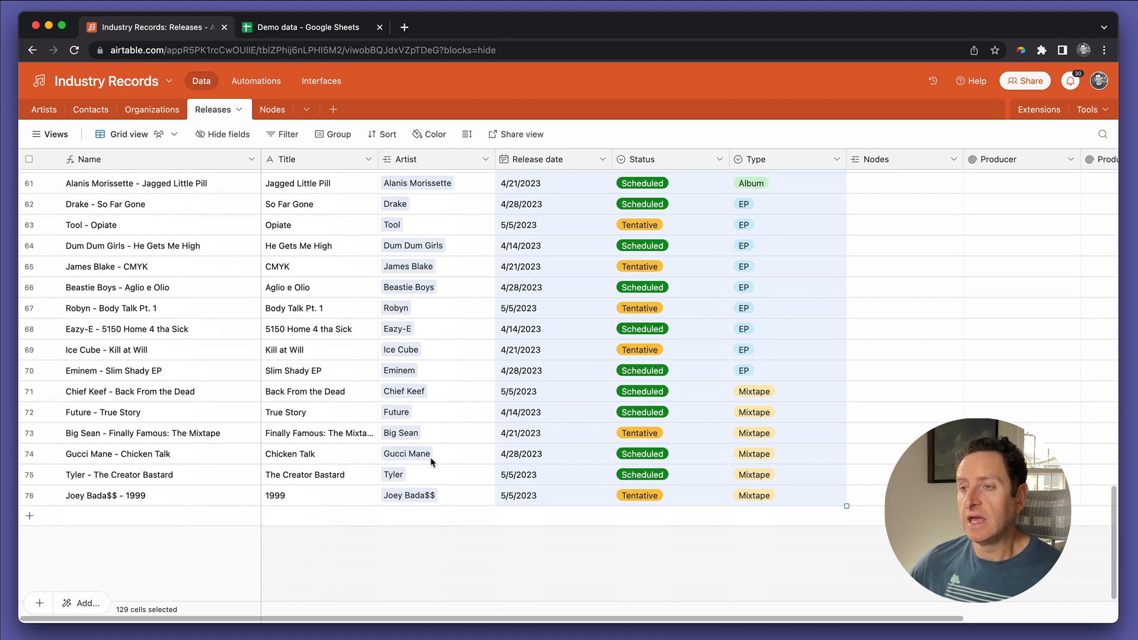
pyautogui.scroll(20, 431, 462)
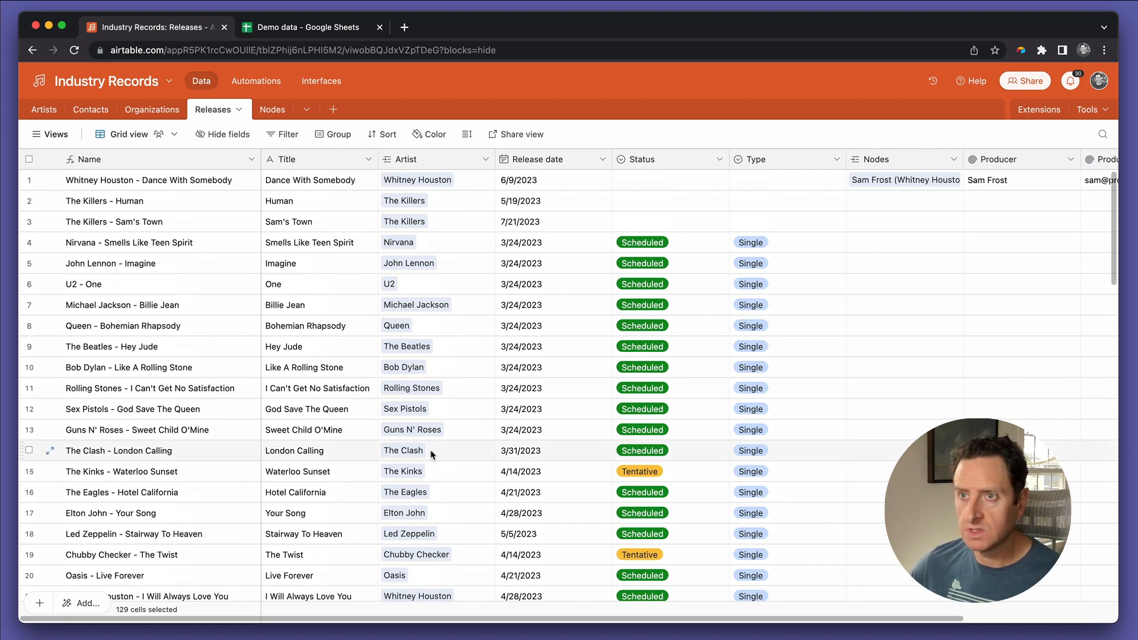
# Step: Create a collaborative grid view named Release Schedule in the Releases table
pyautogui.click(52, 134)
pyautogui.click(65, 435)
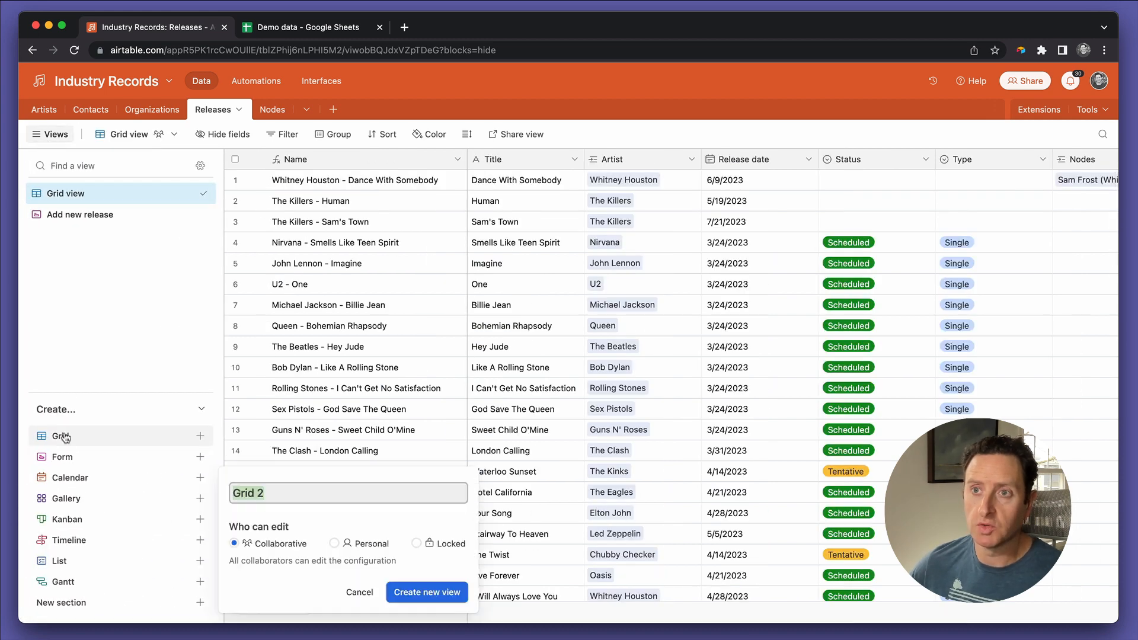
pyautogui.write('Release SChed')
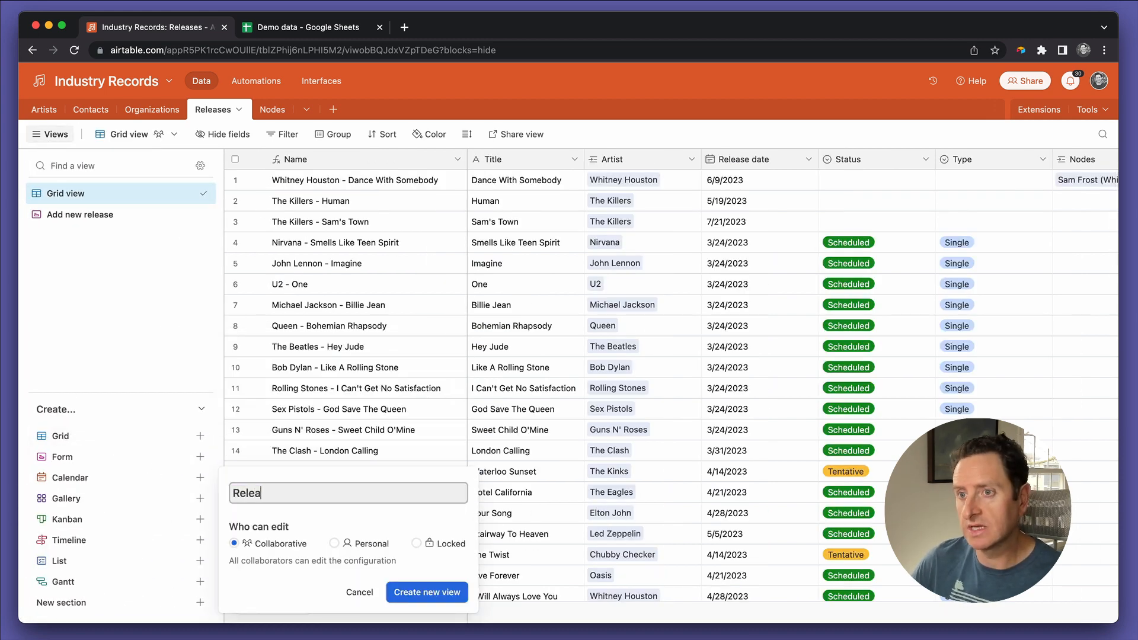
pyautogui.press('BackSpace')
pyautogui.press('BackSpace')
pyautogui.press('BackSpace')
pyautogui.press('BackSpace')
pyautogui.write('chedule')
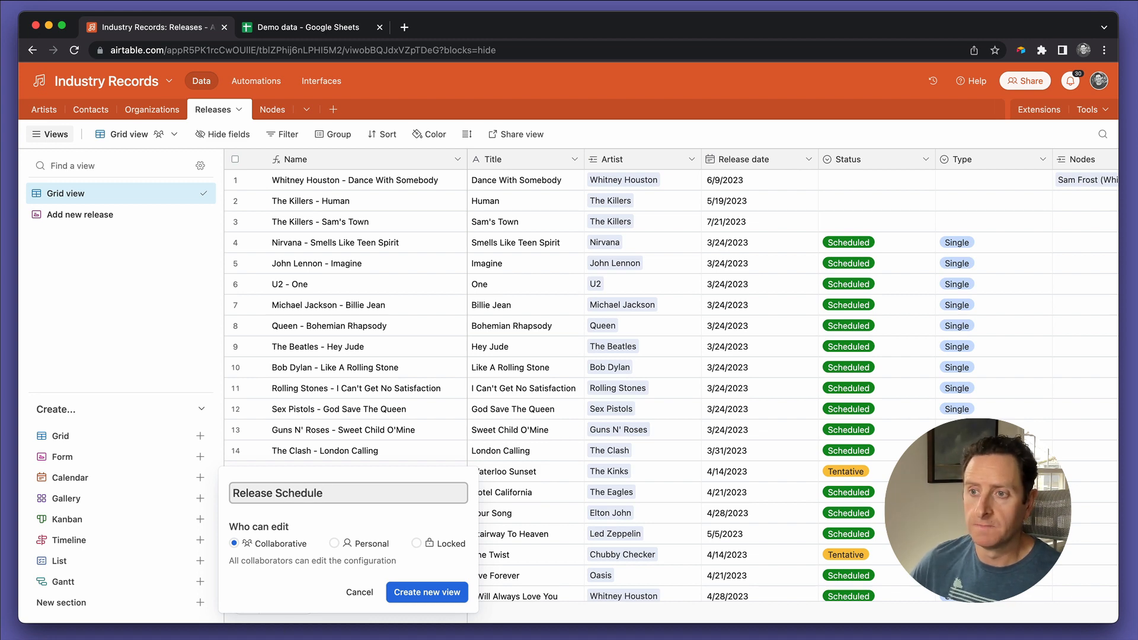
pyautogui.click(415, 594)
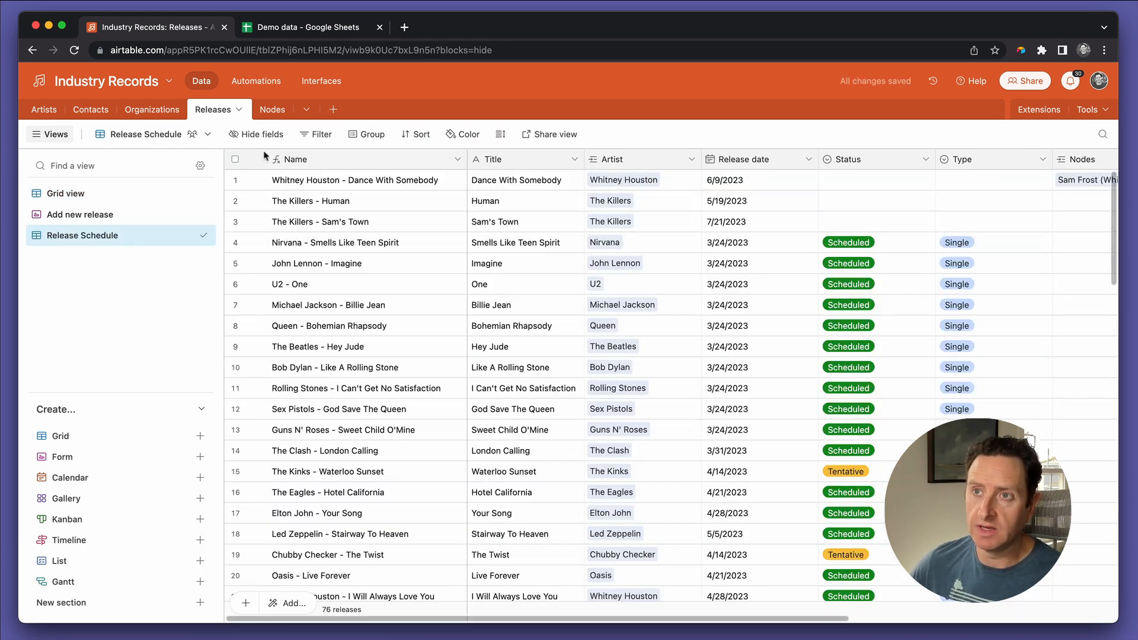
# Step: Hide the Nodes, Producer, Producer email, Title and Artist fields in the Release Schedule view
pyautogui.click(258, 134)
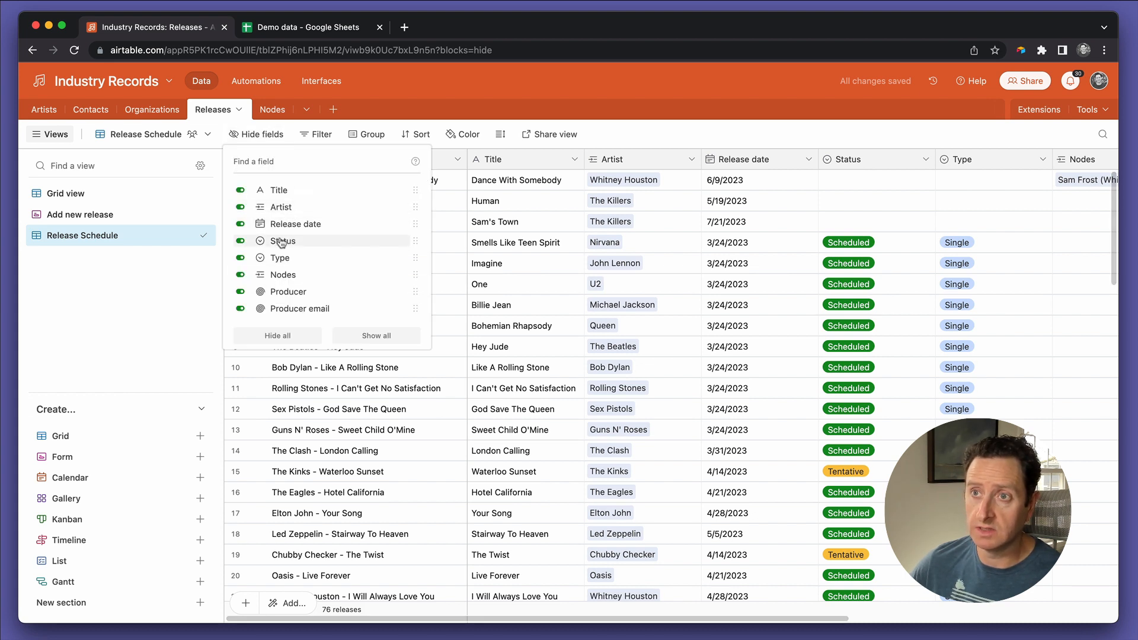
pyautogui.click(274, 275)
pyautogui.click(274, 293)
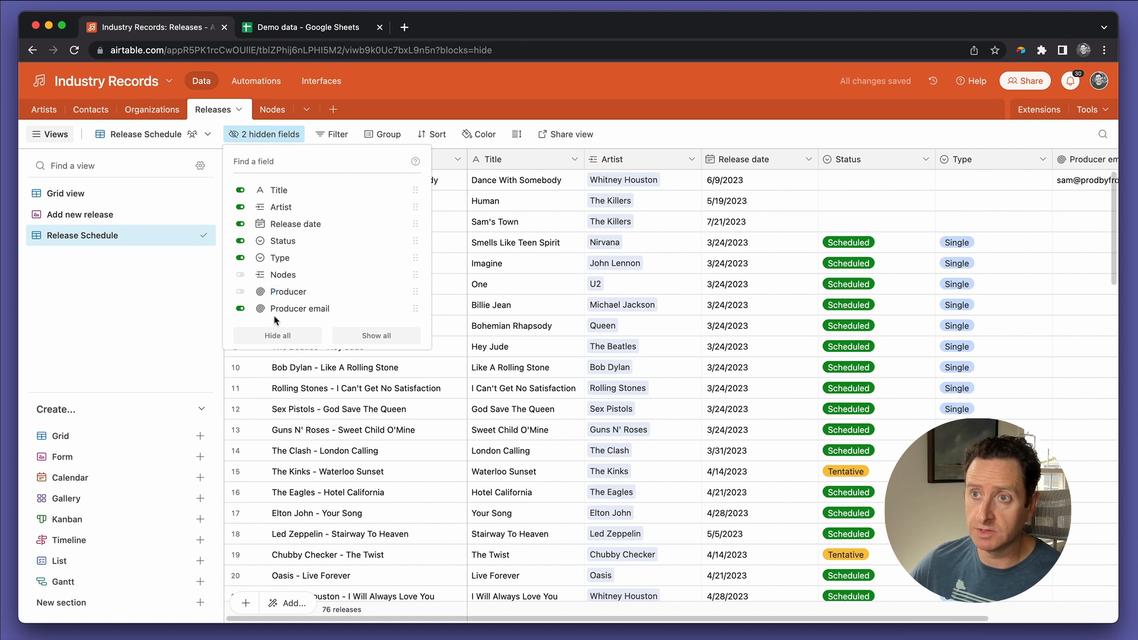
pyautogui.click(277, 309)
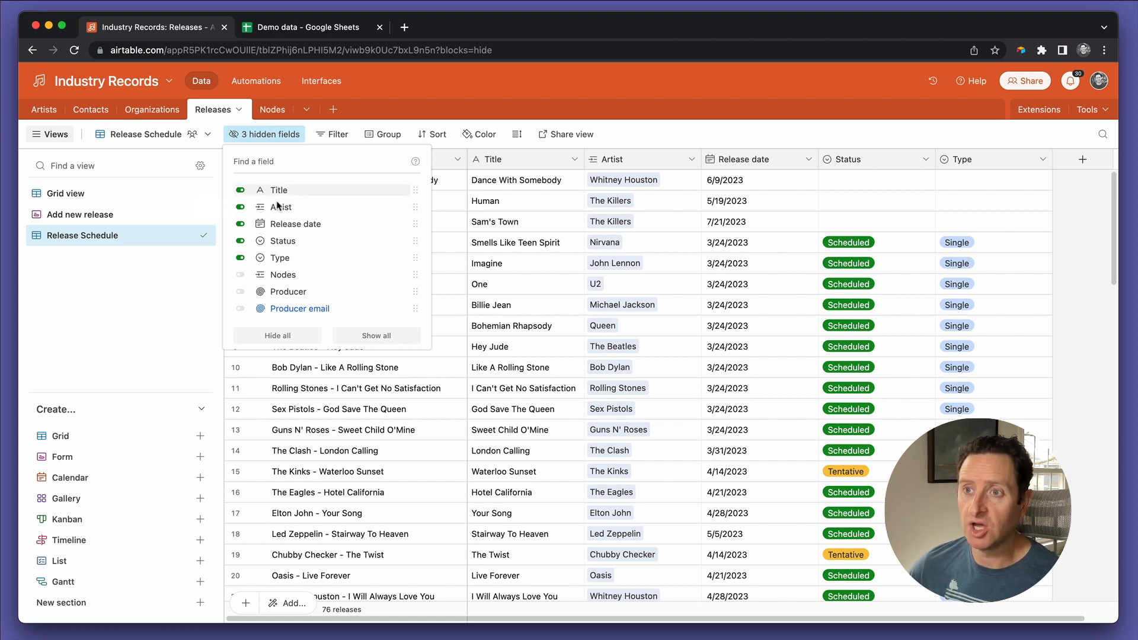
pyautogui.click(241, 190)
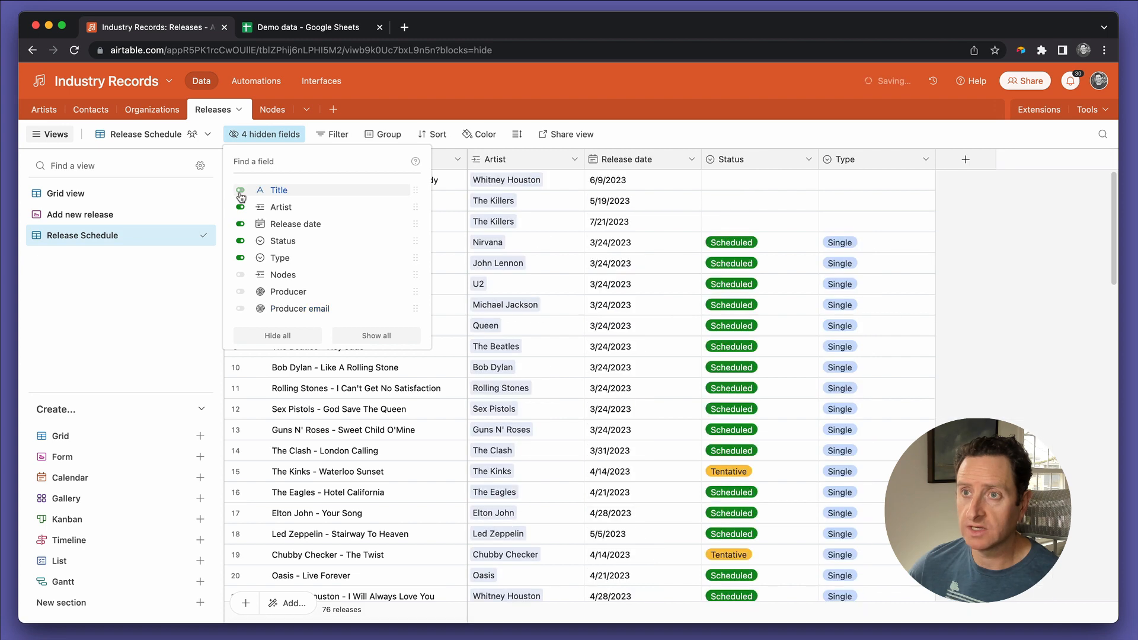
pyautogui.click(240, 206)
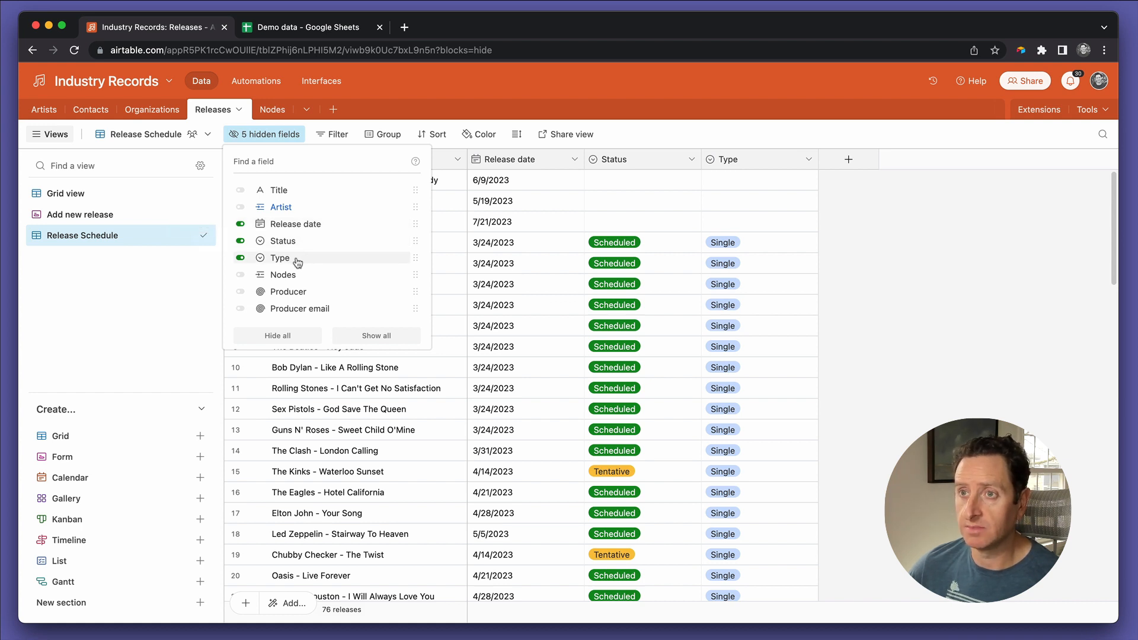
pyautogui.click(523, 270)
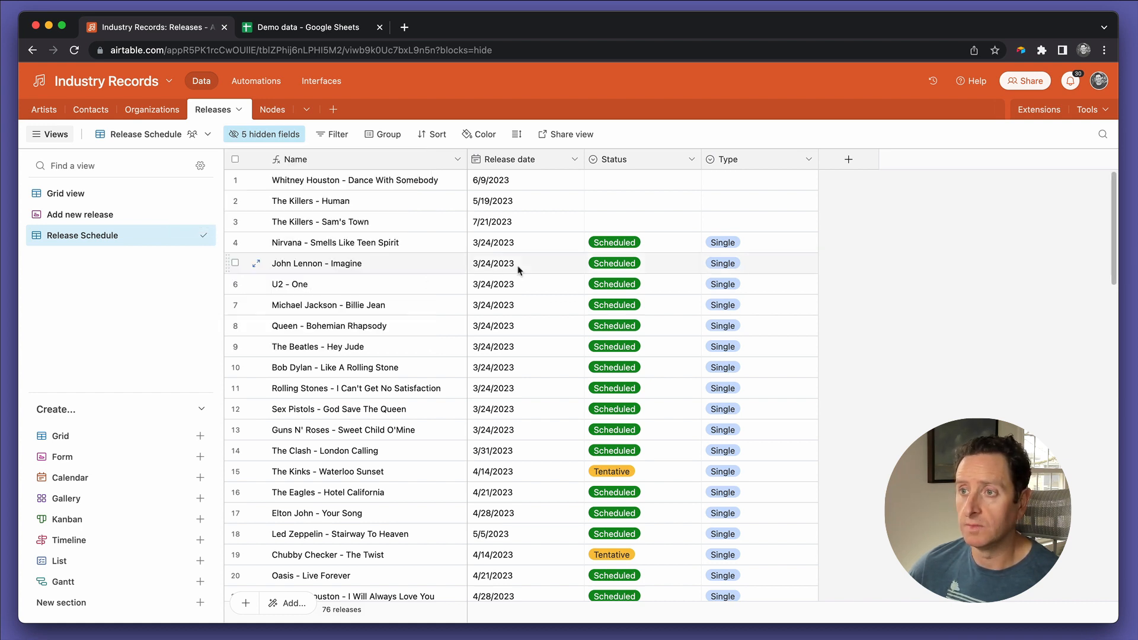
# Step: Copy the Scheduled status from the Nirvana release and paste it into the Status field of the first three releases
pyautogui.click(517, 243)
pyautogui.click(518, 224)
pyautogui.click(655, 252)
pyautogui.hotkey('ctrl', 'c')
pyautogui.press('Up')
pyautogui.press('Up')
pyautogui.press('Up')
pyautogui.hotkey('shift', 'Down')
pyautogui.hotkey('shift', 'Down')
pyautogui.hotkey('ctrl', 'v')
# Step: Copy the Single type from the Nirvana release and paste it into the Type field of the first three releases
pyautogui.press('Down')
pyautogui.press('Down')
pyautogui.press('Right')
pyautogui.press('Up')
pyautogui.press('Down')
pyautogui.press('Down')
pyautogui.hotkey('ctrl', 'c')
pyautogui.press('Up')
pyautogui.press('Up')
pyautogui.press('Up')
pyautogui.hotkey('shift', 'Down')
pyautogui.hotkey('shift', 'Down')
pyautogui.hotkey('ctrl', 'v')
# Step: Examine the Release Schedule view's release dates, types, and Scheduled and Tentative statuses
pyautogui.scroll(-2, 521, 302)
pyautogui.scroll(-20, 521, 302)
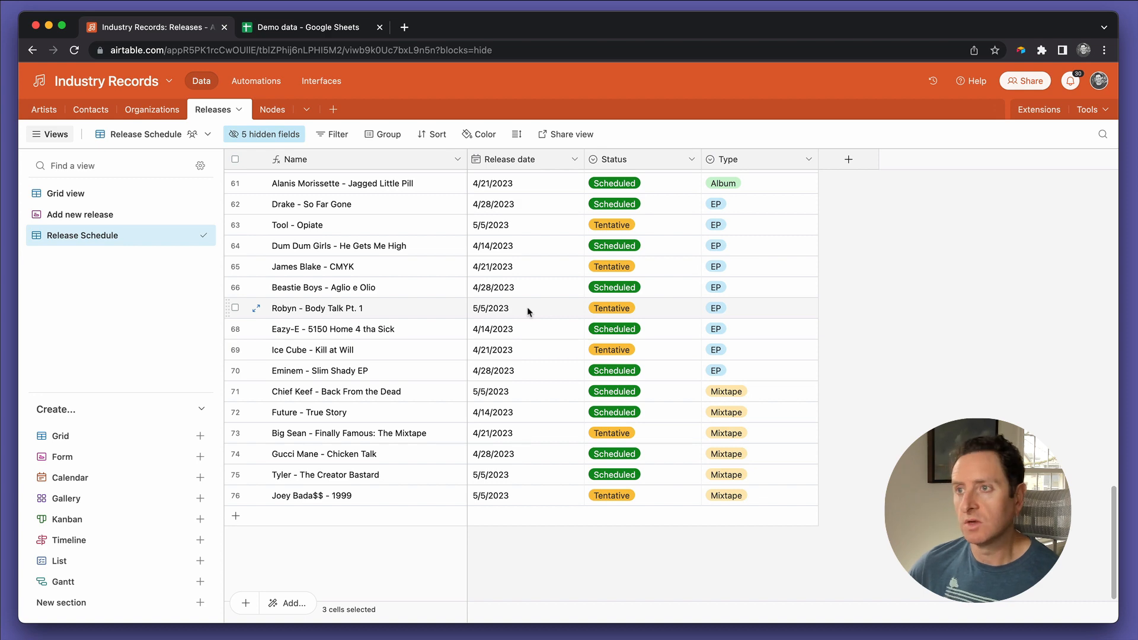
pyautogui.scroll(20, 529, 311)
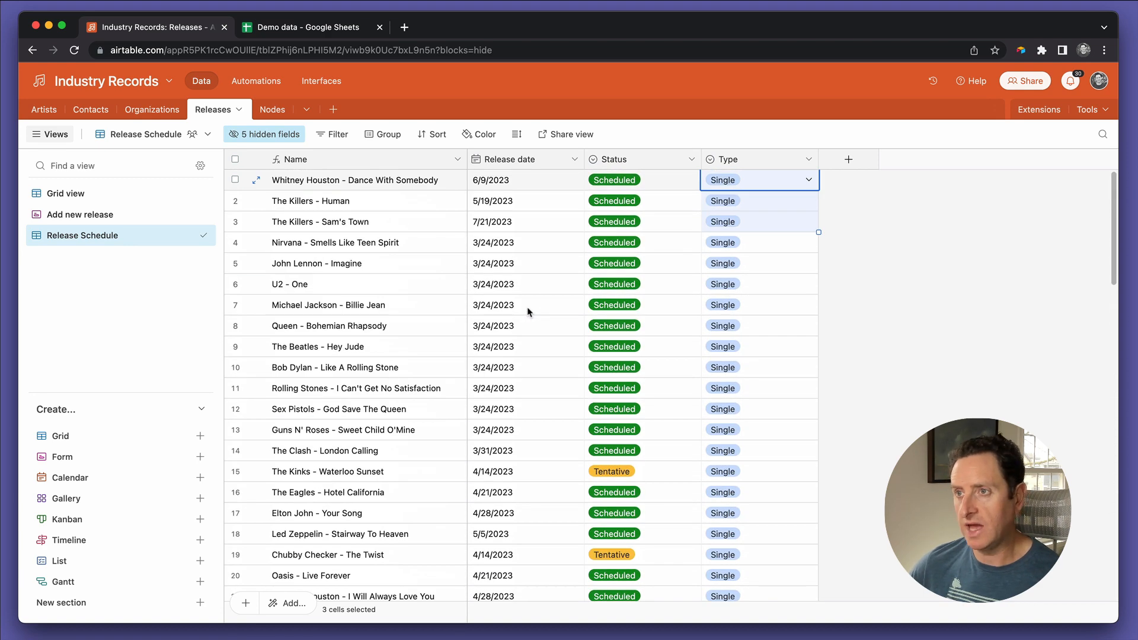
pyautogui.click(538, 269)
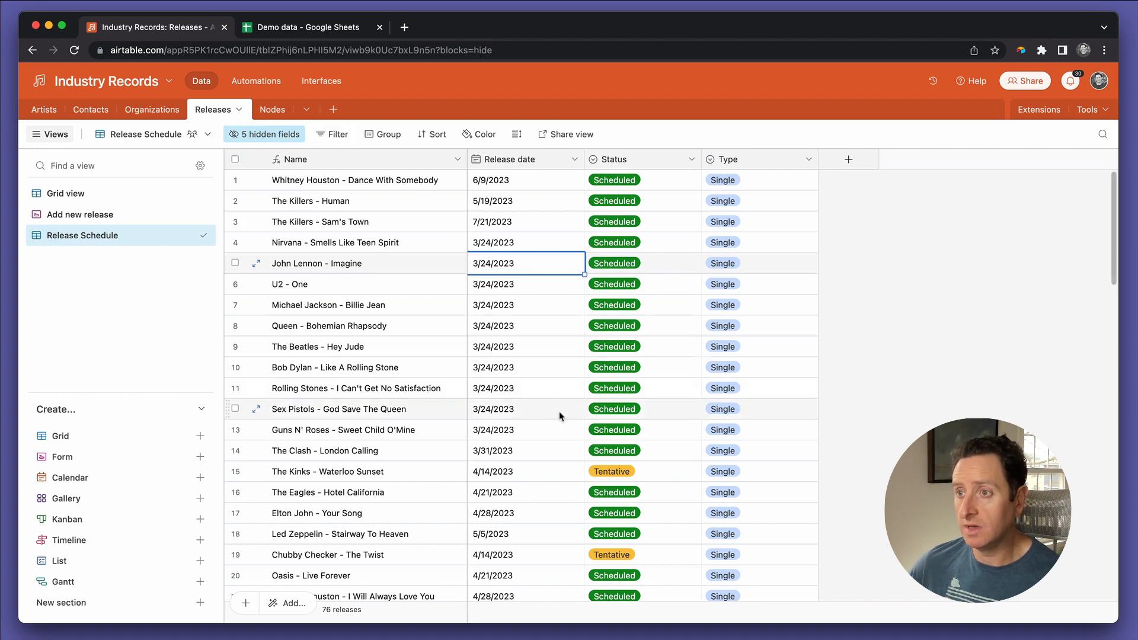
pyautogui.scroll(-5, 559, 416)
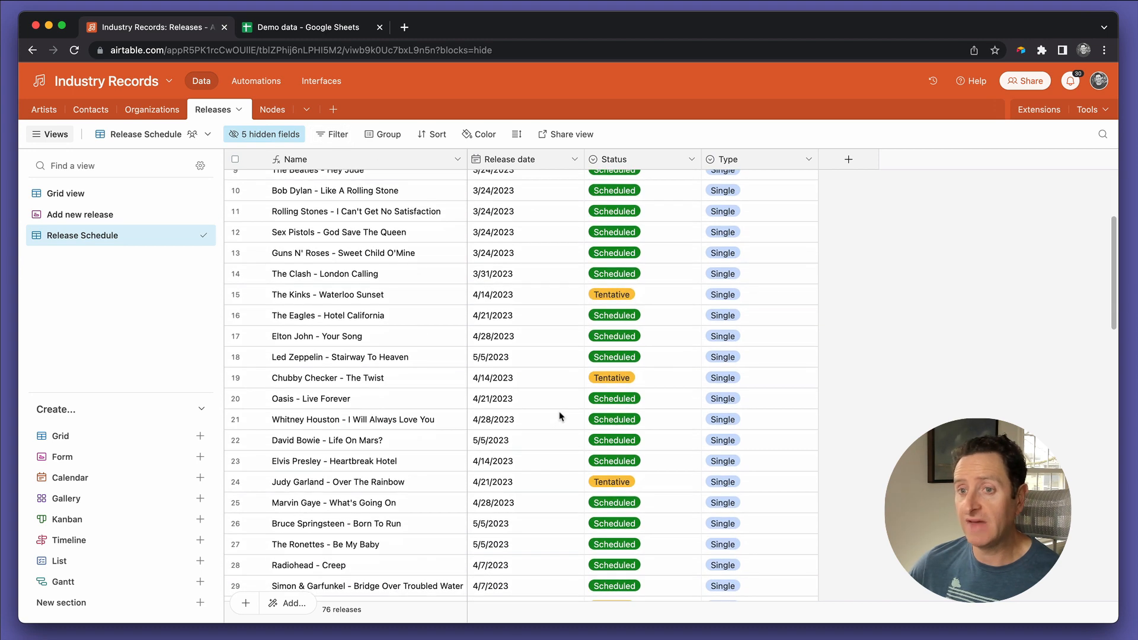
pyautogui.scroll(-2, 560, 416)
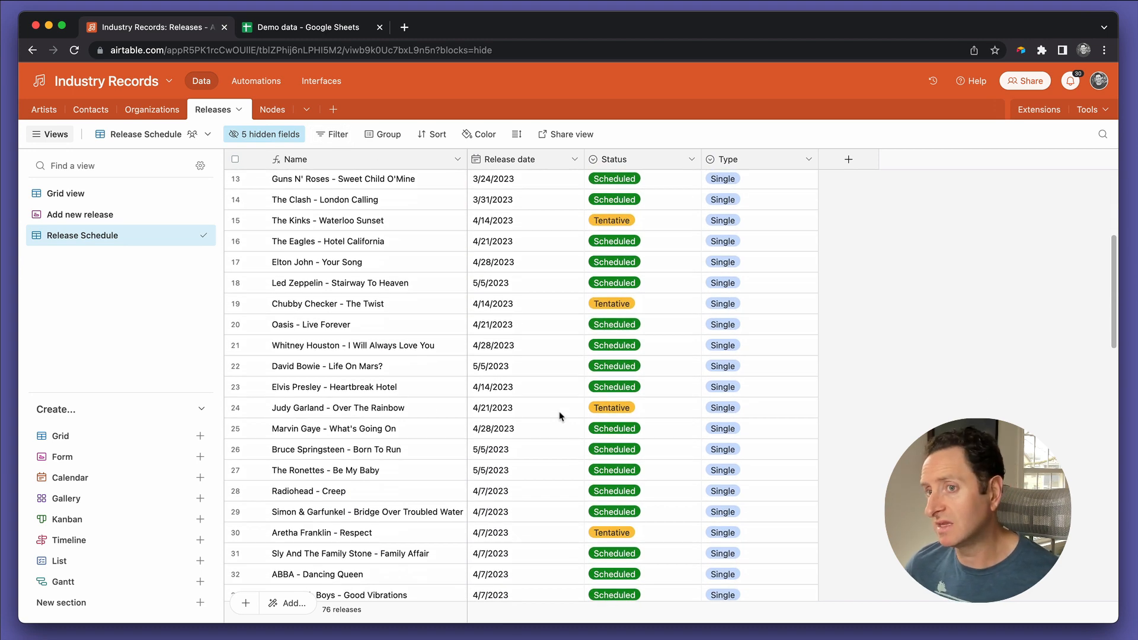
pyautogui.click(649, 303)
pyautogui.click(648, 405)
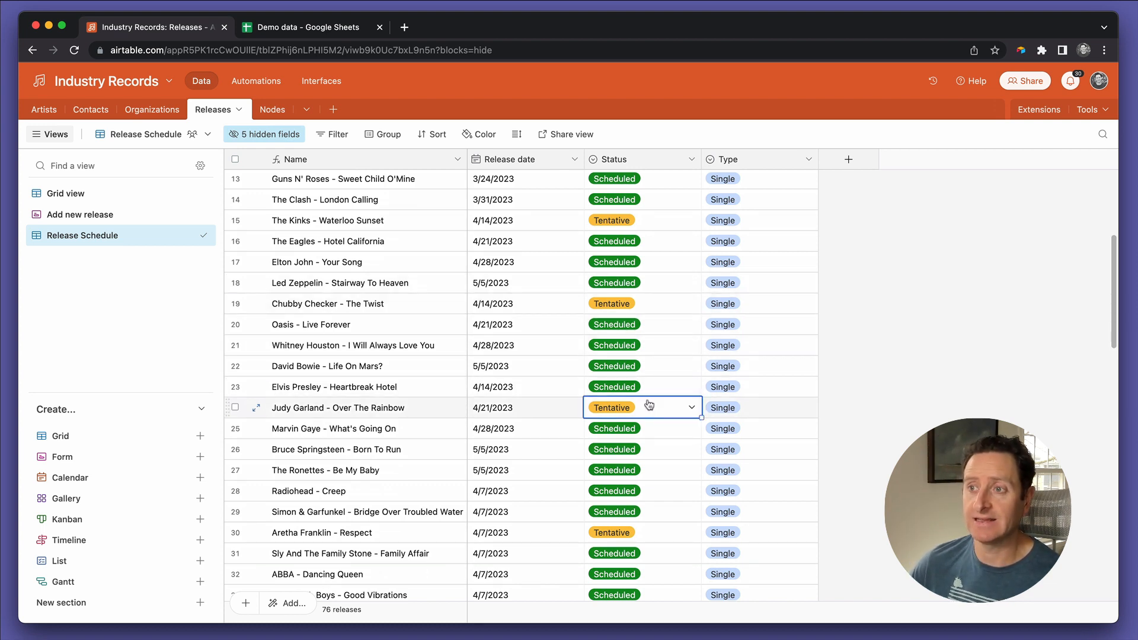
pyautogui.scroll(-10, 563, 474)
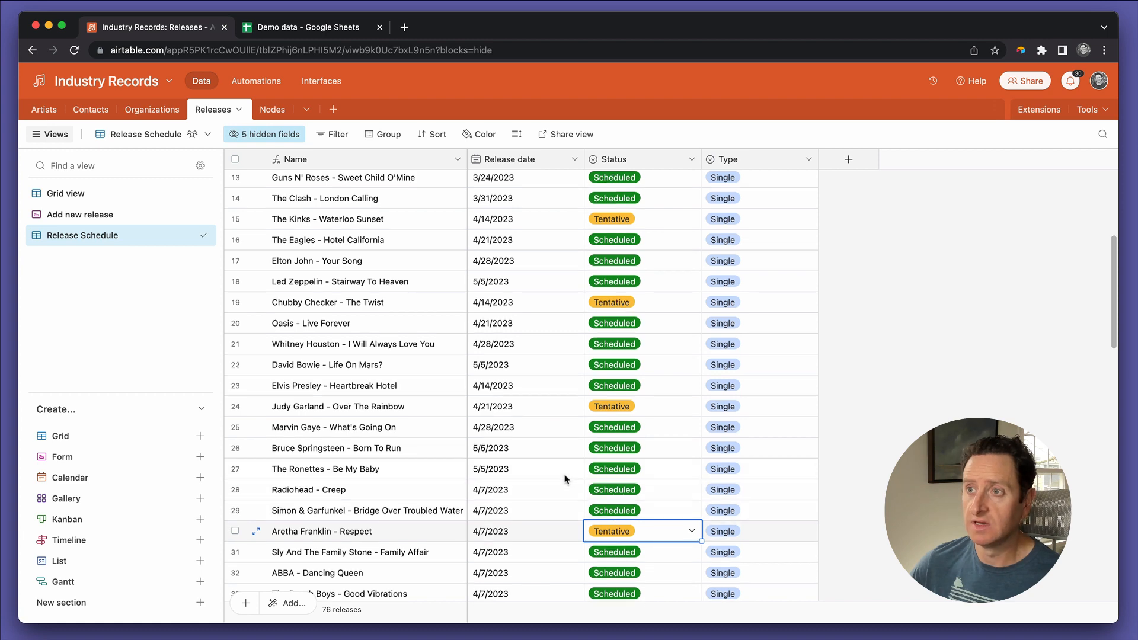
pyautogui.scroll(20, 564, 474)
# Step: Filter the Release Schedule view to releases where Status is none of Tentative
pyautogui.click(335, 135)
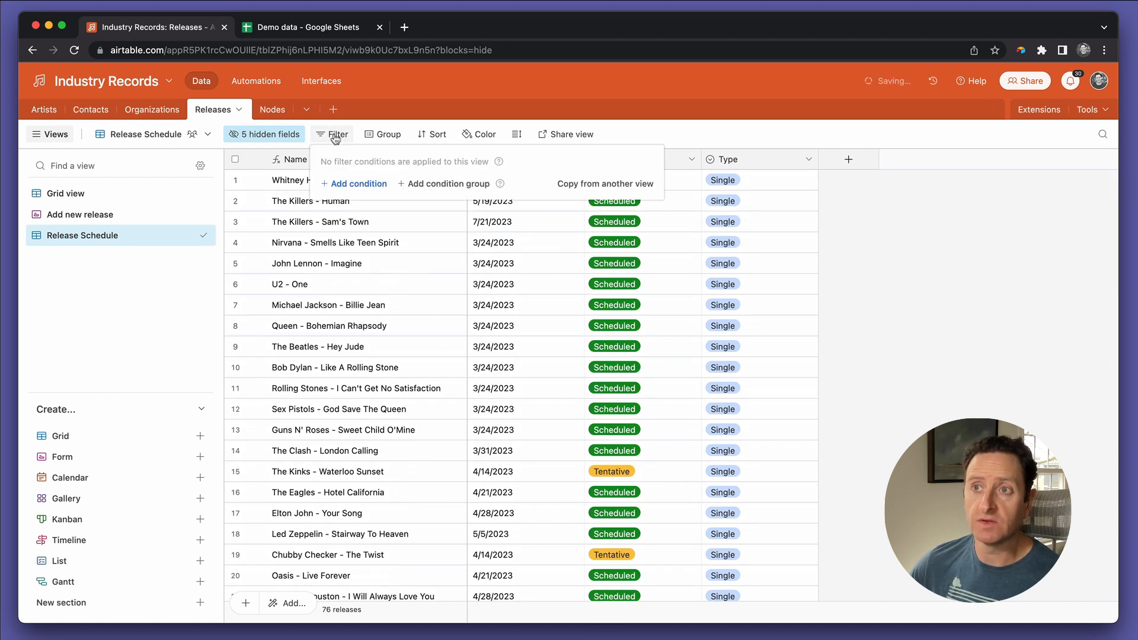
pyautogui.click(348, 183)
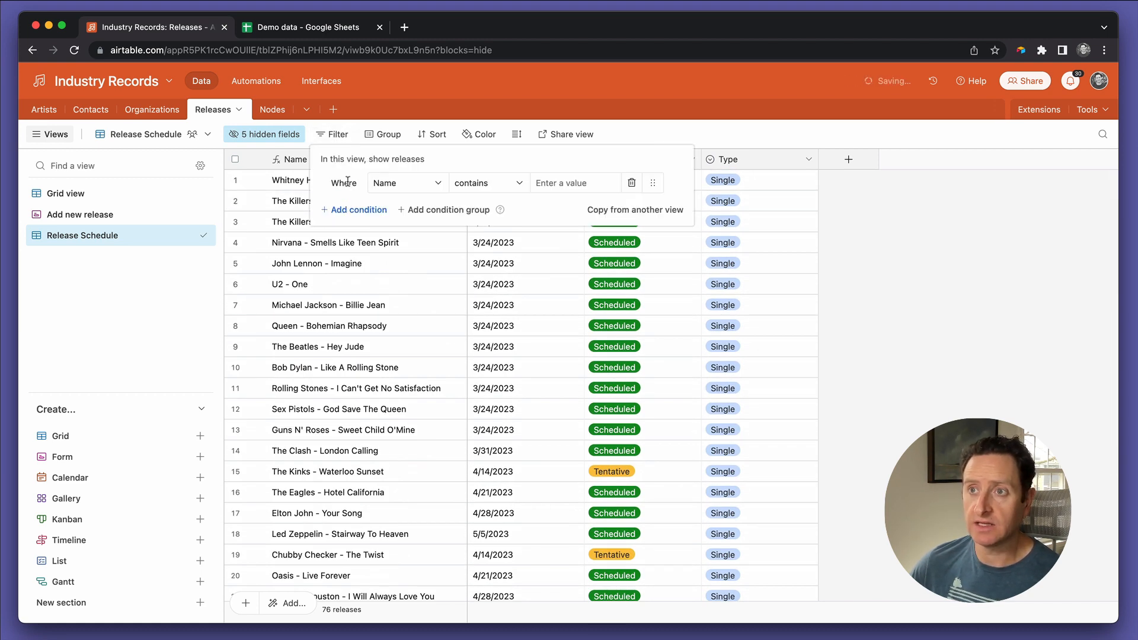
pyautogui.click(391, 183)
pyautogui.write('sta')
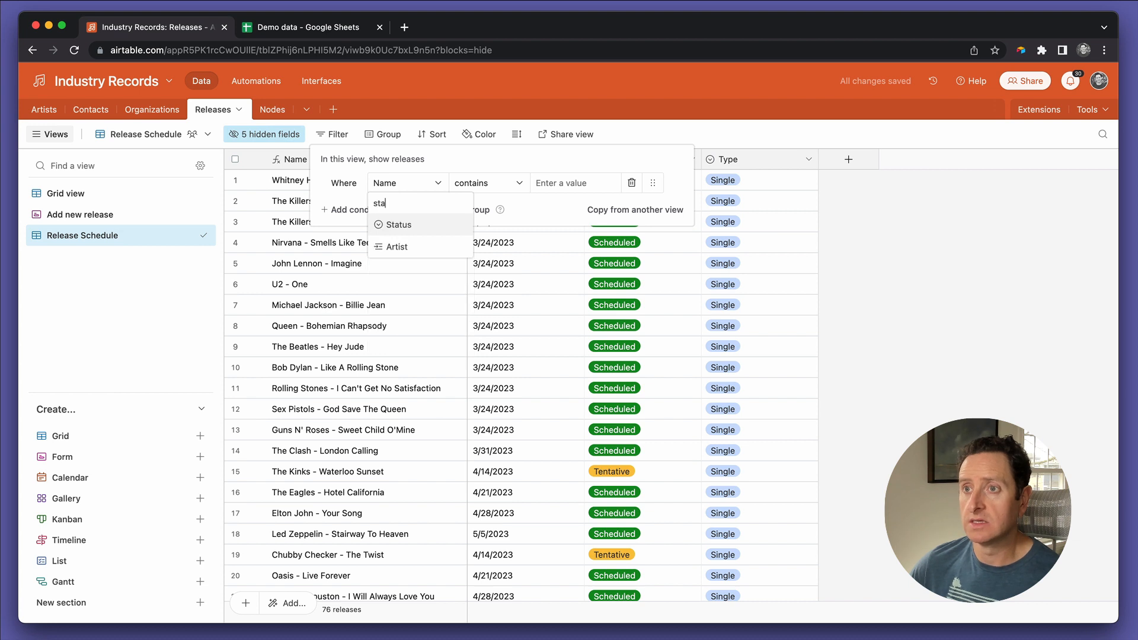
pyautogui.click(396, 224)
pyautogui.click(555, 192)
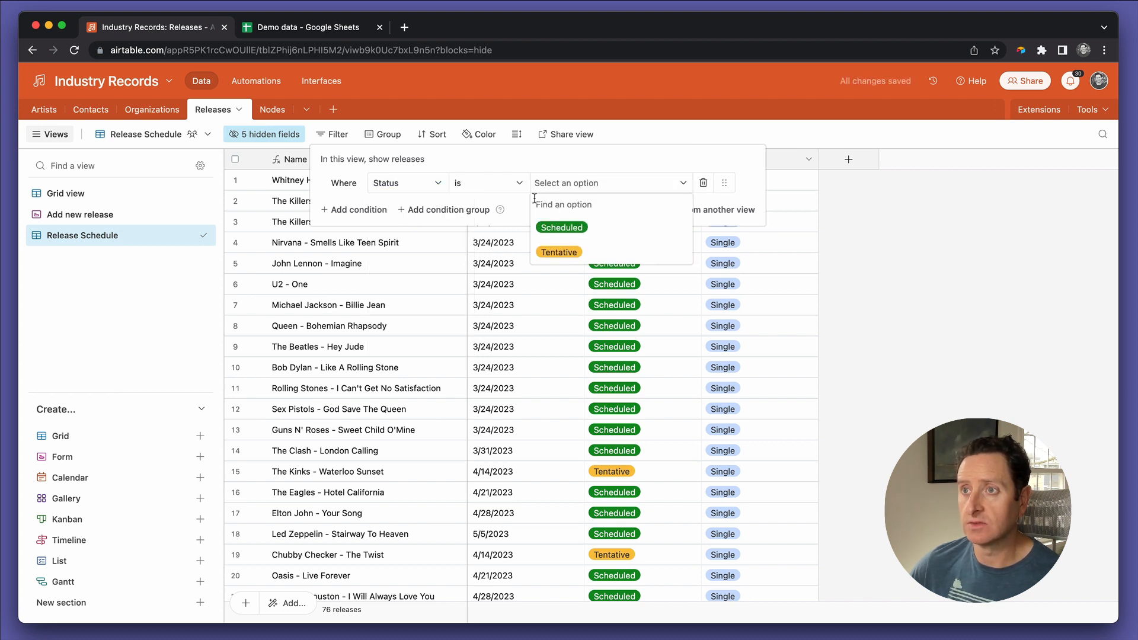
pyautogui.click(503, 183)
pyautogui.click(491, 291)
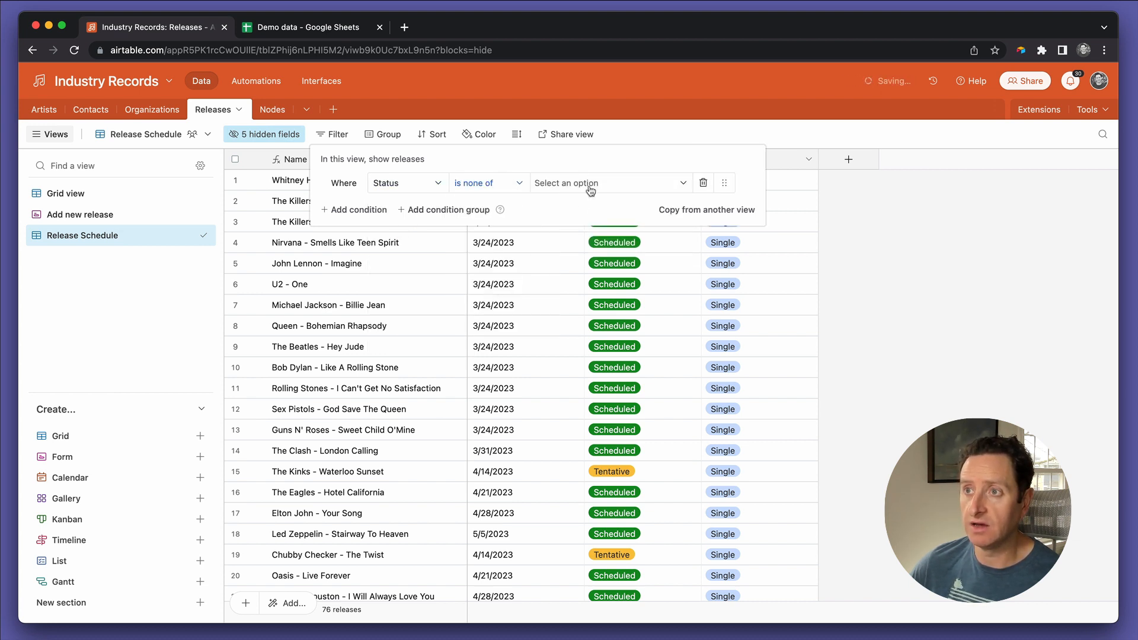
pyautogui.click(560, 184)
pyautogui.click(574, 252)
pyautogui.click(529, 347)
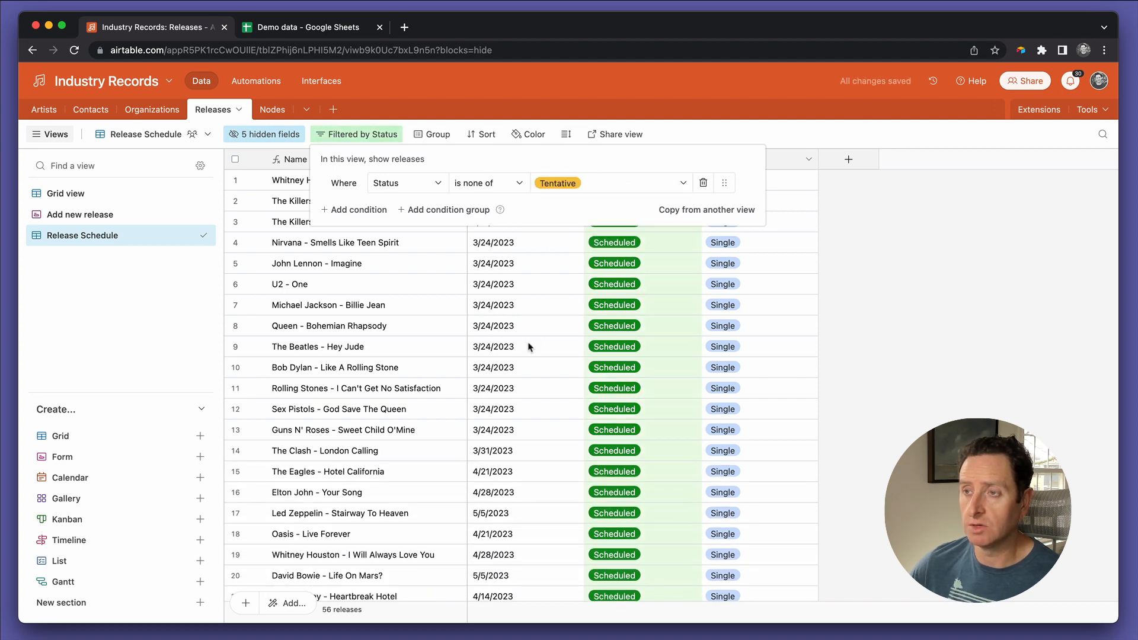
pyautogui.click(529, 348)
# Step: Sort the filtered releases by Release date in ascending order
pyautogui.scroll(-10, 529, 347)
pyautogui.scroll(10, 529, 347)
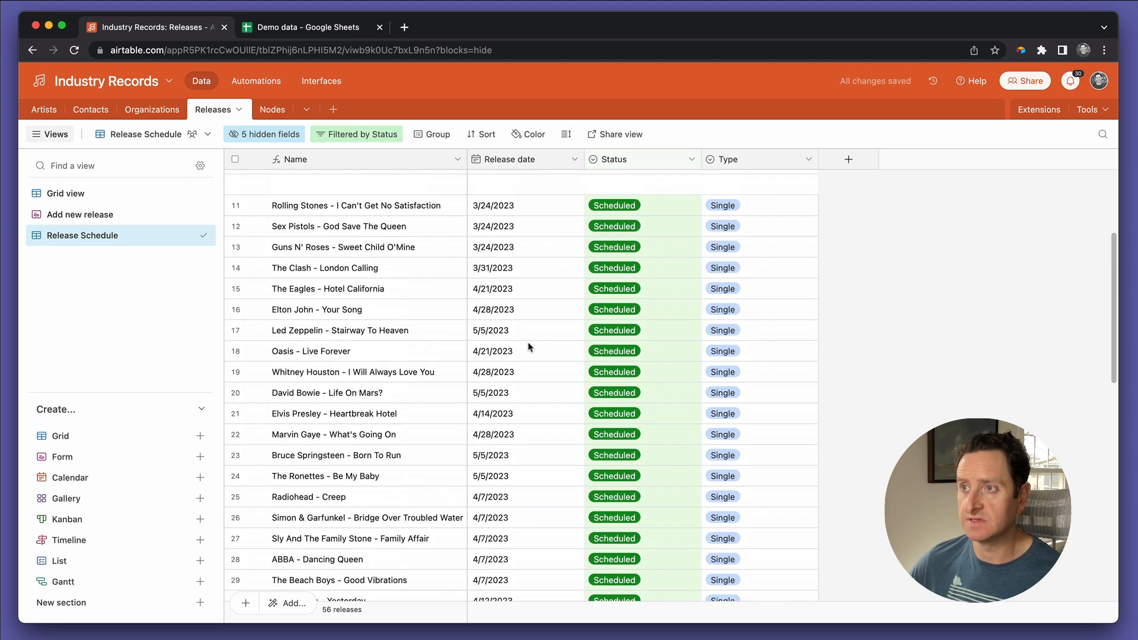
pyautogui.scroll(-10, 529, 347)
pyautogui.scroll(10, 530, 347)
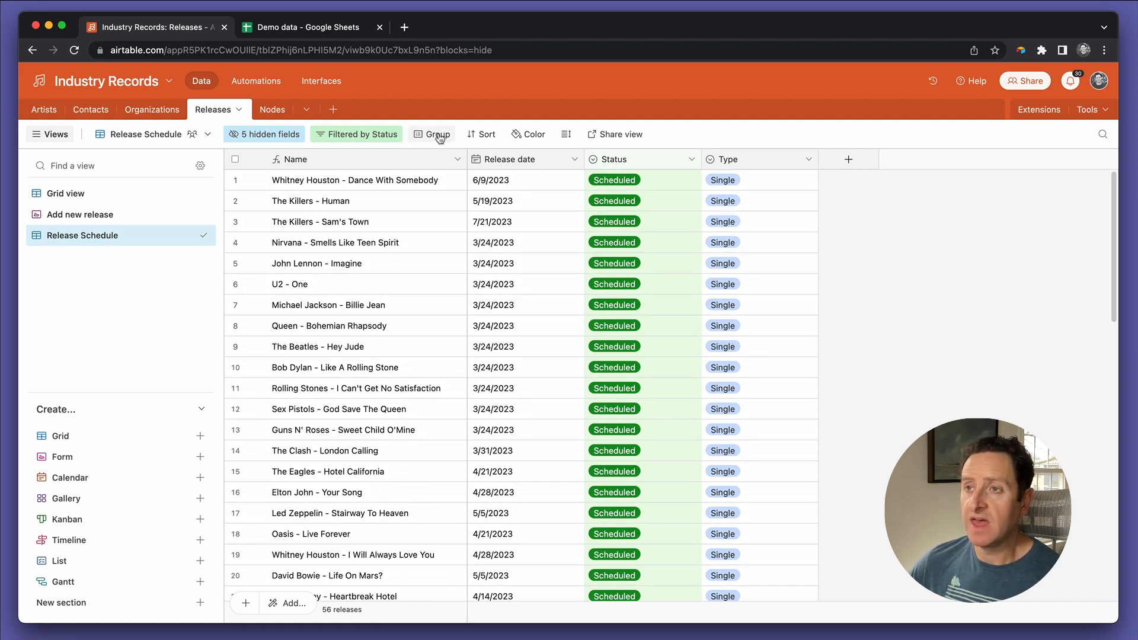
pyautogui.click(481, 135)
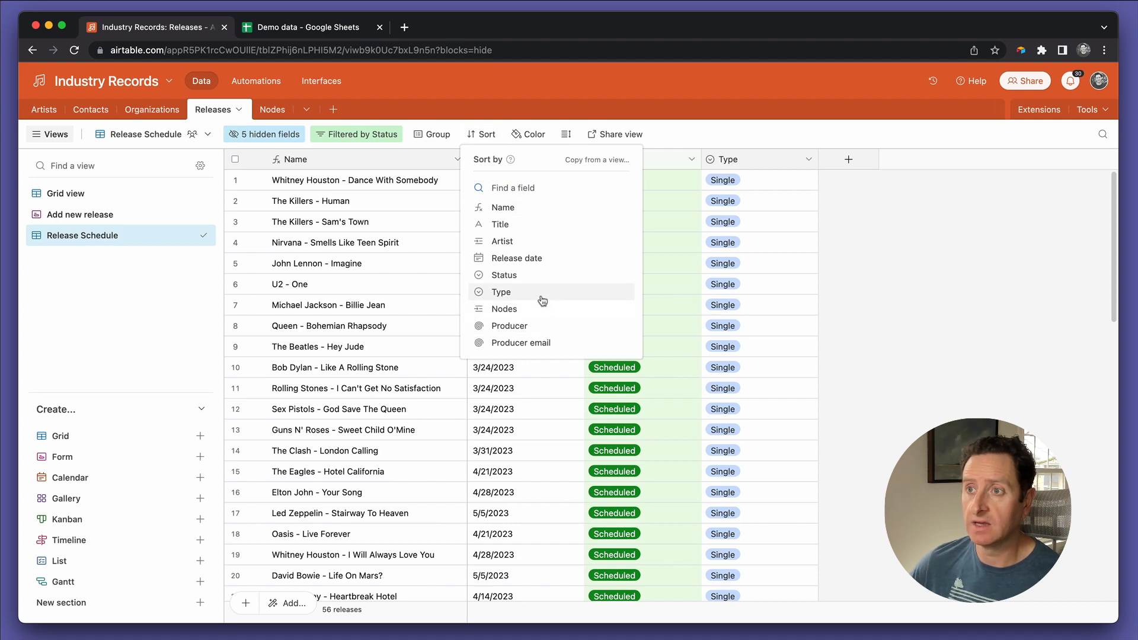
pyautogui.click(533, 257)
pyautogui.click(598, 268)
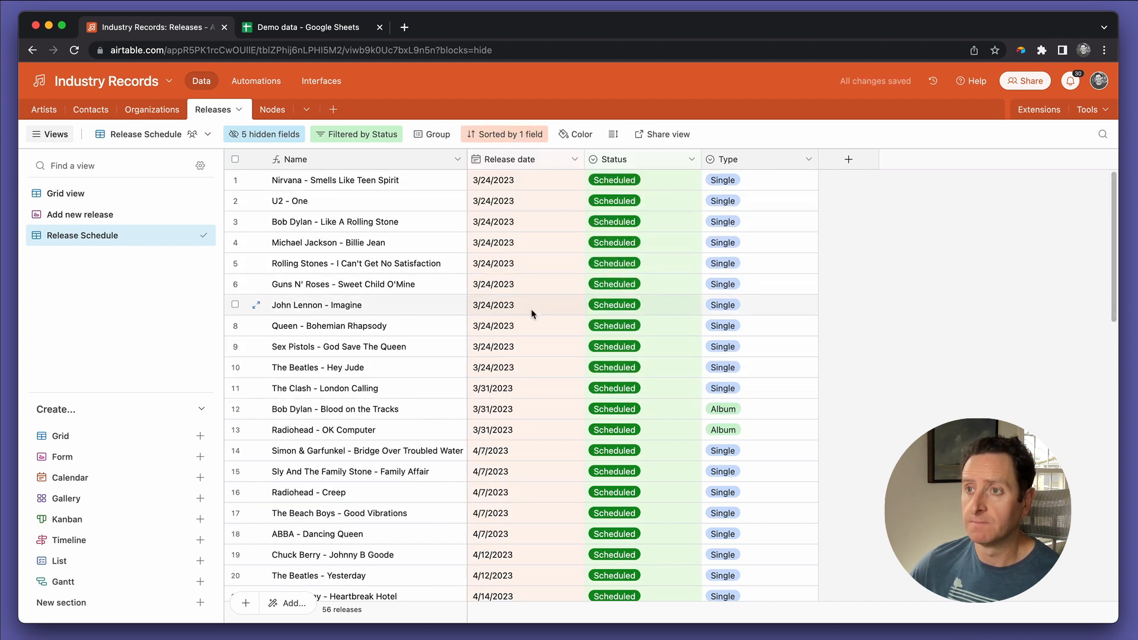
pyautogui.click(515, 188)
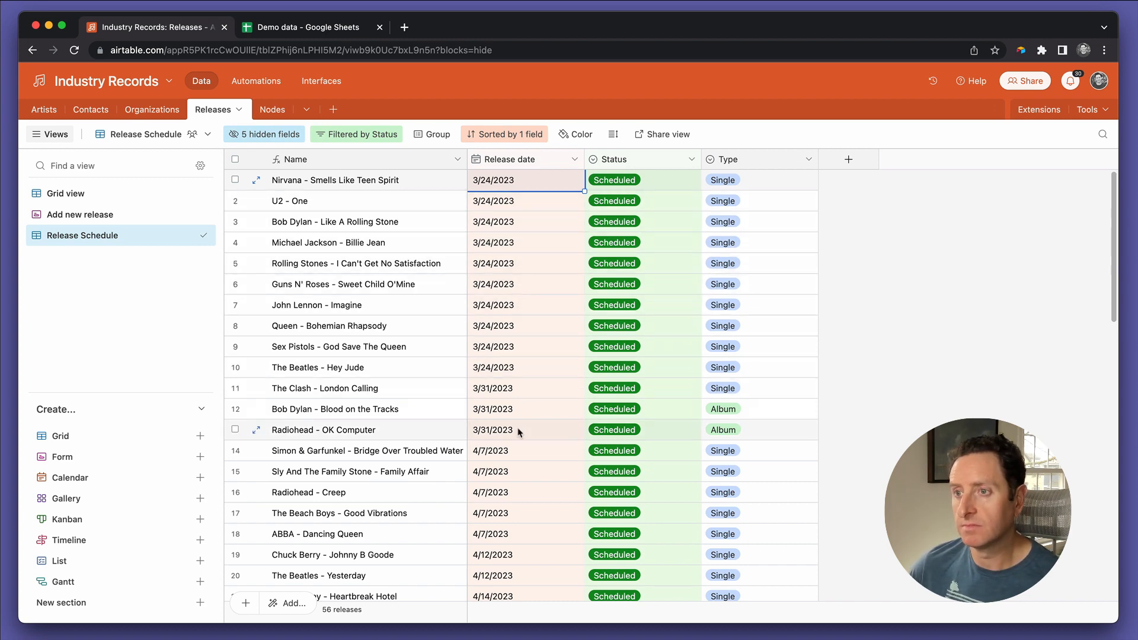
# Step: Examine how the release dates are distributed across the sorted schedule, from the first release to the last
pyautogui.scroll(-13, 517, 431)
pyautogui.scroll(-2, 517, 431)
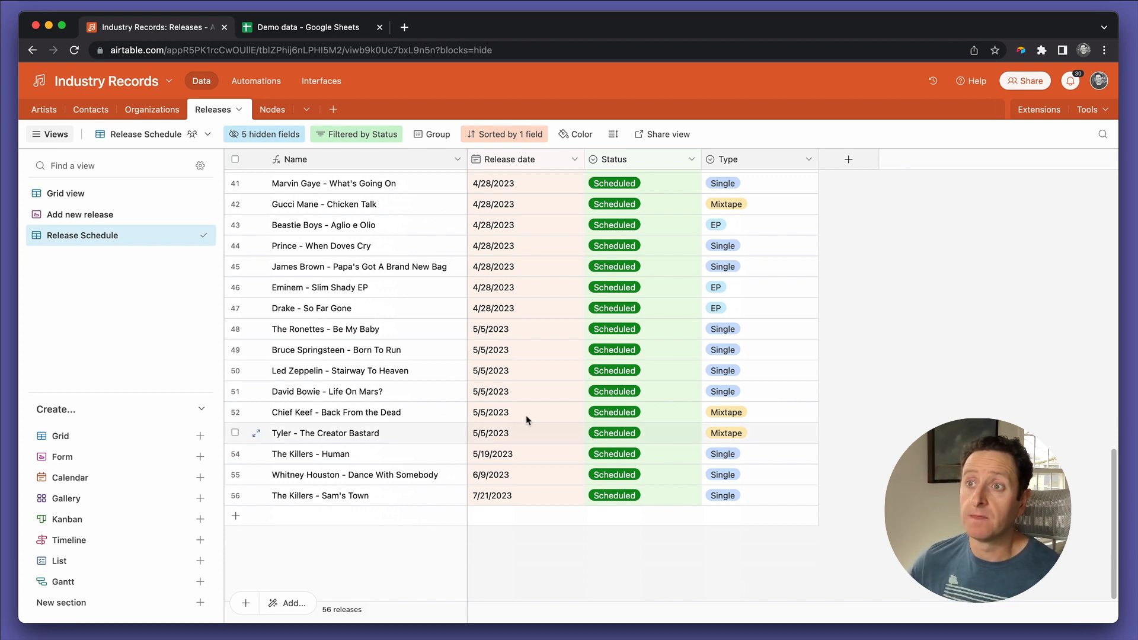
pyautogui.scroll(15, 522, 320)
pyautogui.click(856, 191)
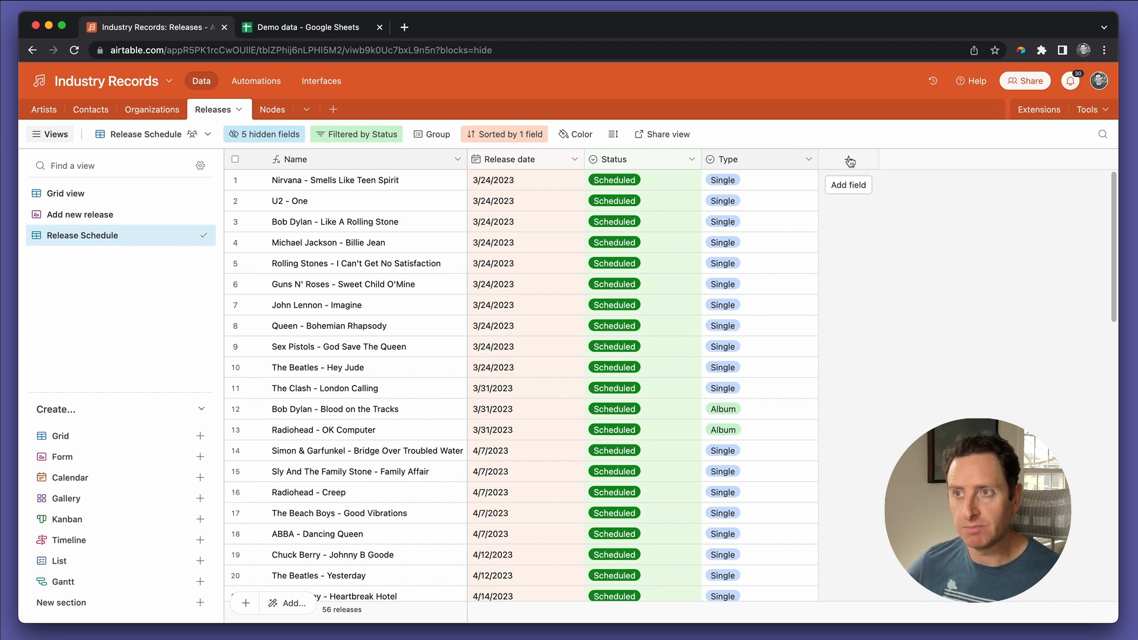
pyautogui.moveTo(526, 181); pyautogui.dragTo(501, 533)
pyautogui.click(521, 230)
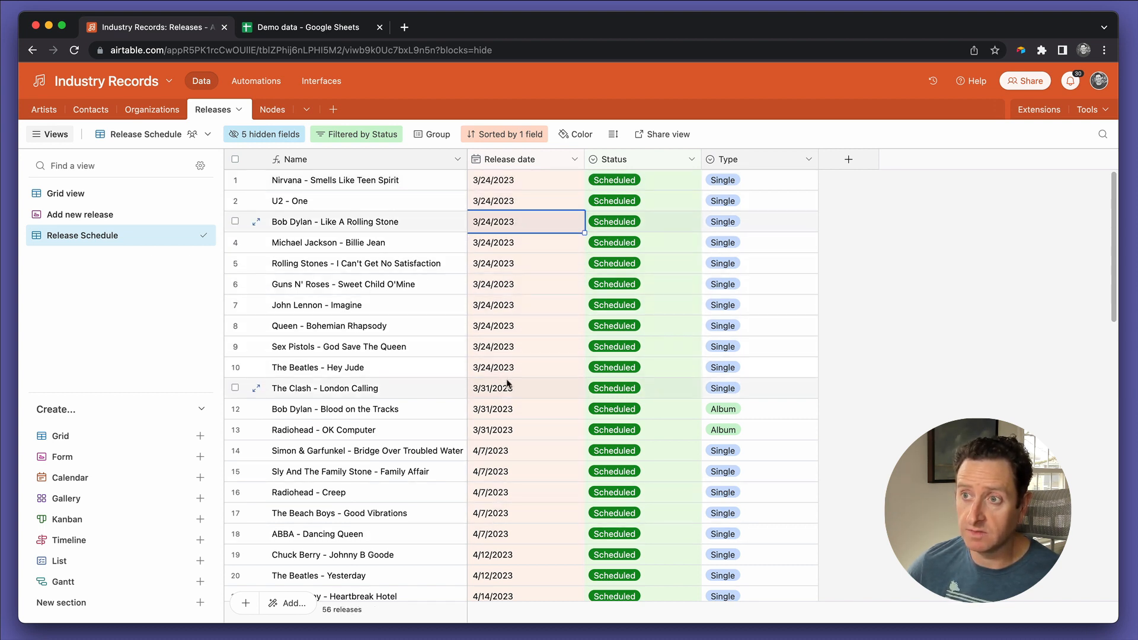
pyautogui.scroll(-3, 506, 415)
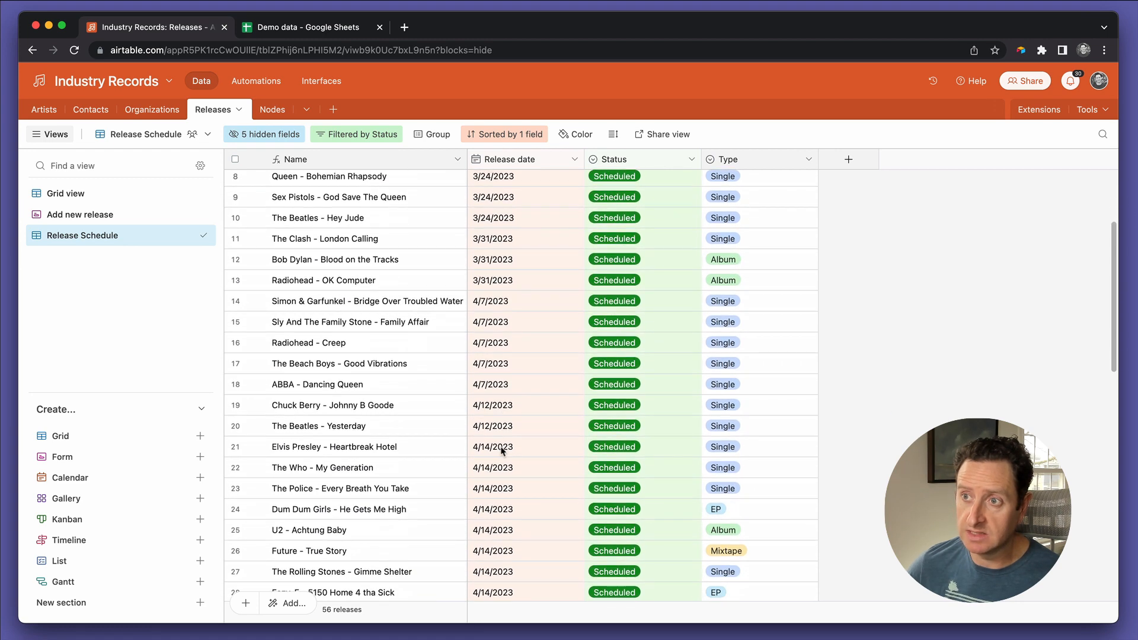
pyautogui.scroll(-2, 501, 449)
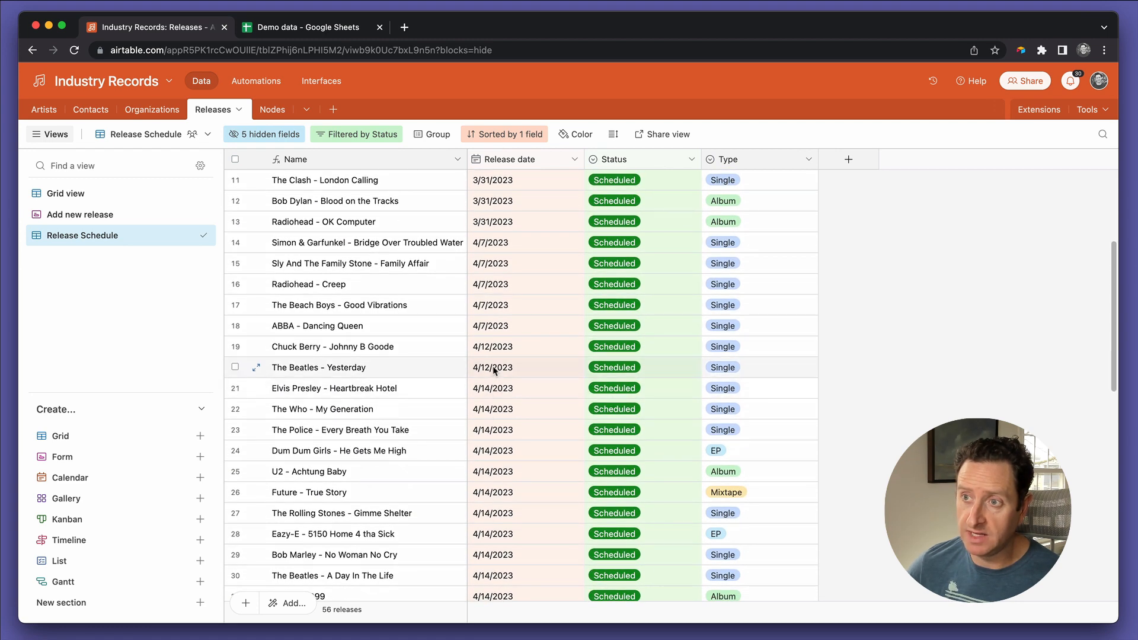
pyautogui.scroll(-6, 493, 367)
pyautogui.scroll(-6, 493, 370)
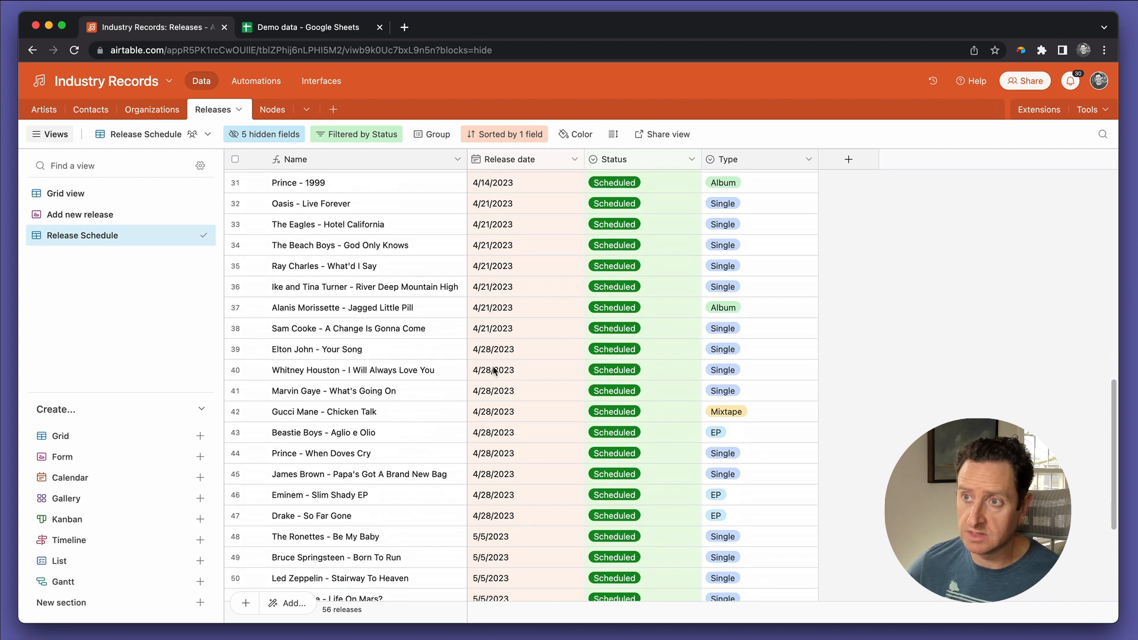
pyautogui.scroll(14, 493, 370)
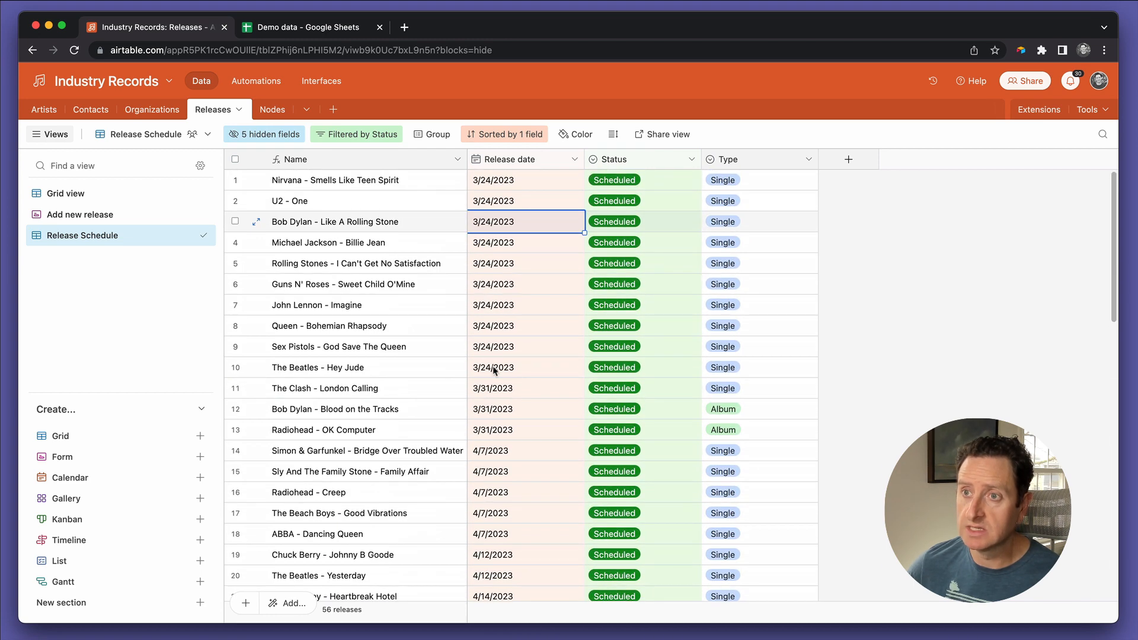
pyautogui.scroll(-10, 493, 370)
pyautogui.scroll(12, 494, 371)
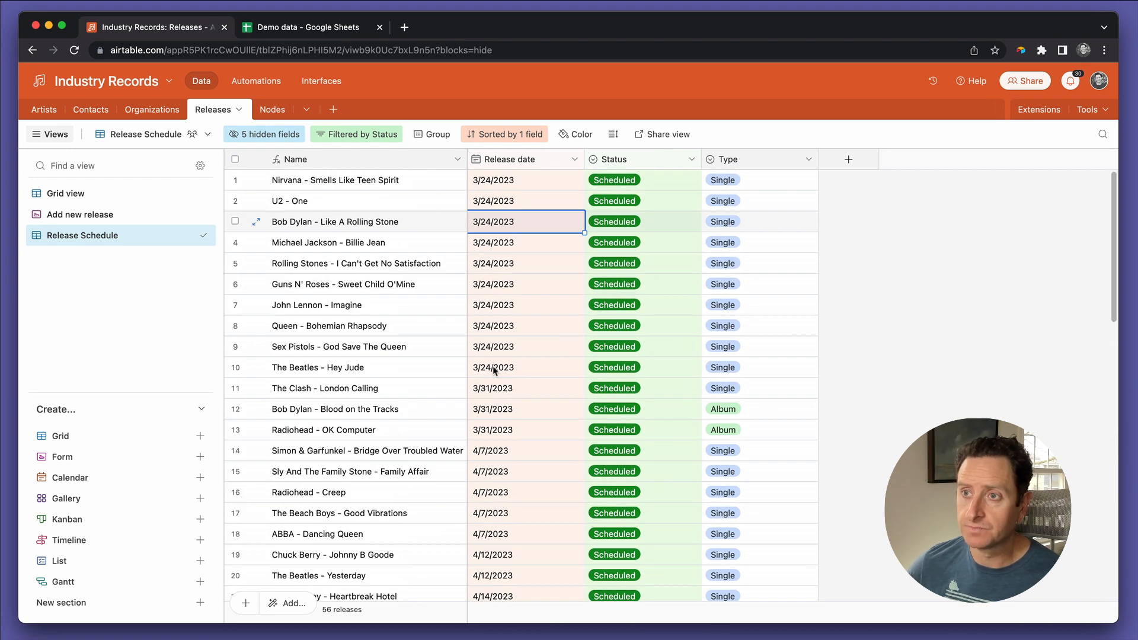
# Step: Set the Release date of Nirvana - Smells Like Teen Spirit to 3/22/2023 and copy that date to U2 - One
pyautogui.click(510, 185)
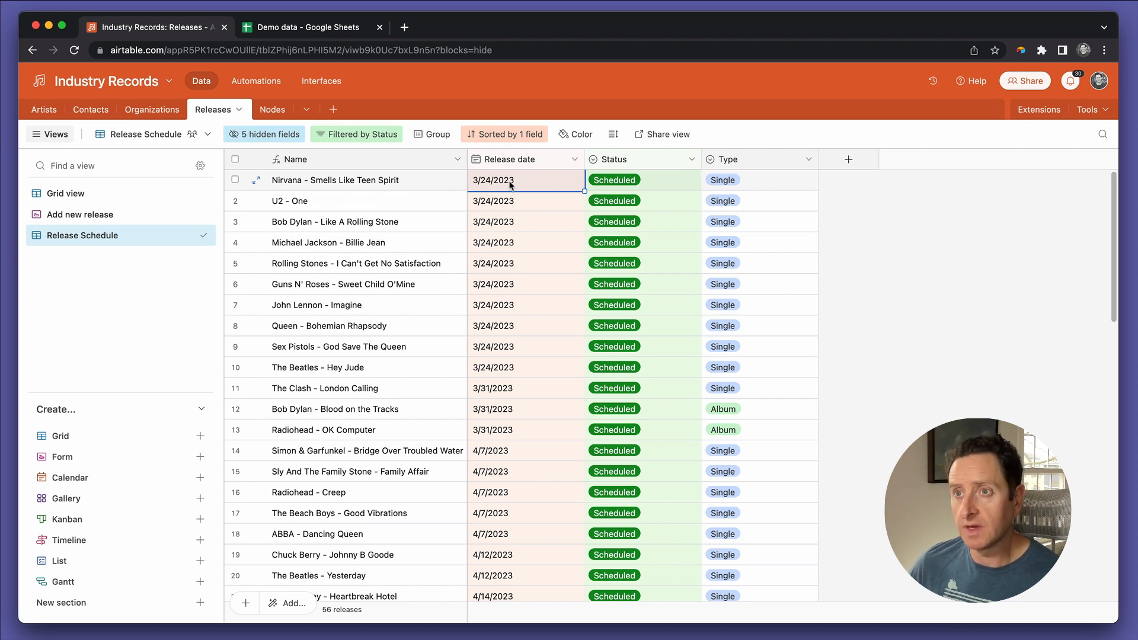
pyautogui.write('3/22')
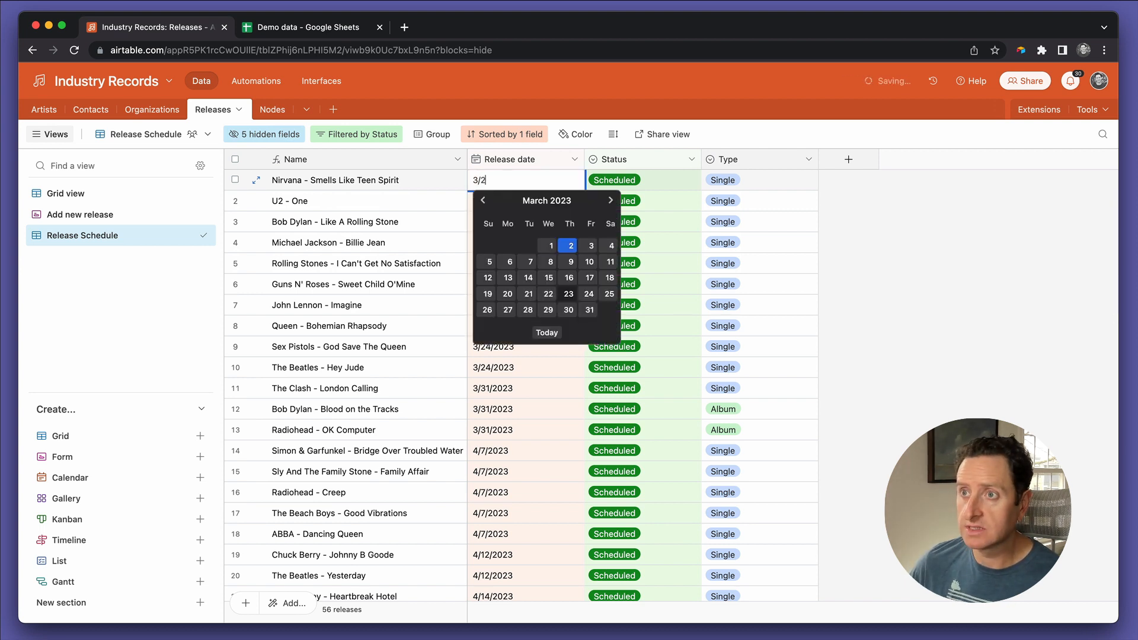
pyautogui.press('Return')
pyautogui.press('super+c')
pyautogui.press('Down')
pyautogui.press('super+v')
pyautogui.press('Down')
pyautogui.press('super+v')
pyautogui.press('Down')
pyautogui.press('super+v')
# Step: Set the Release date of The Clash - London Calling to 3/27/2023
pyautogui.press('Down')
pyautogui.press('super+v')
pyautogui.press('Down')
pyautogui.press('Down')
pyautogui.press('Down')
pyautogui.press('Down')
pyautogui.press('Down')
pyautogui.press('Down')
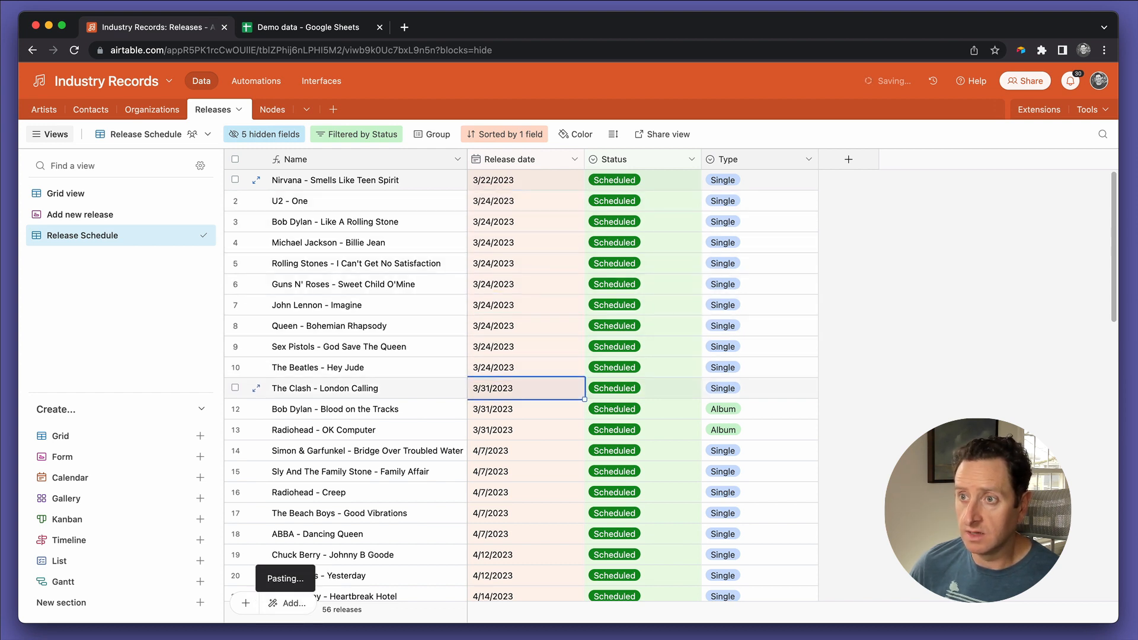
pyautogui.write('3')
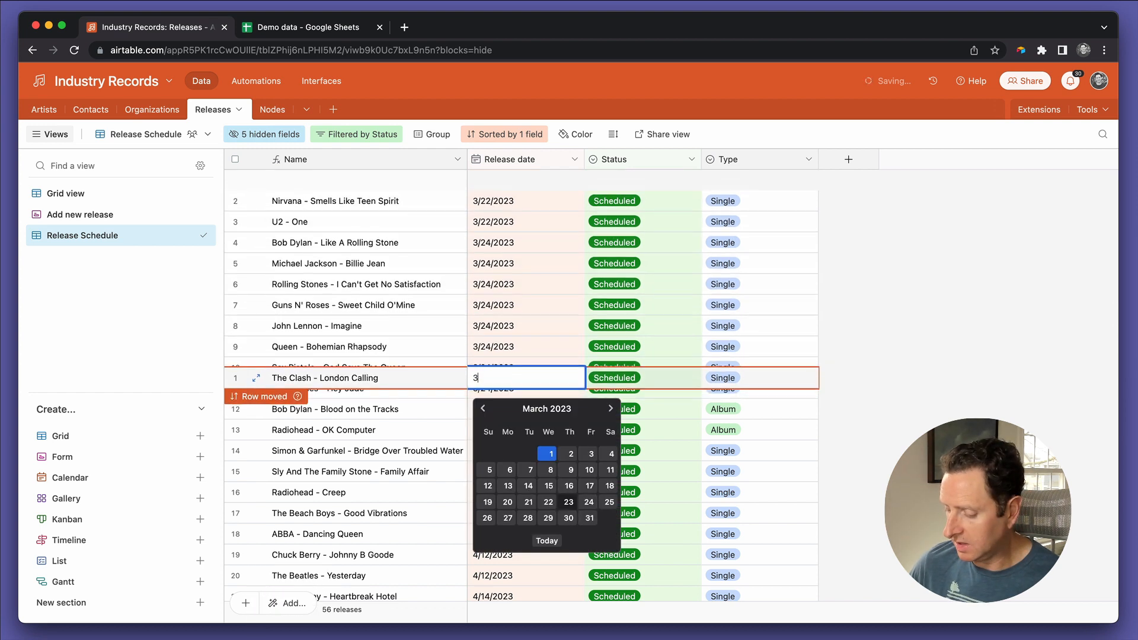
pyautogui.write('/27')
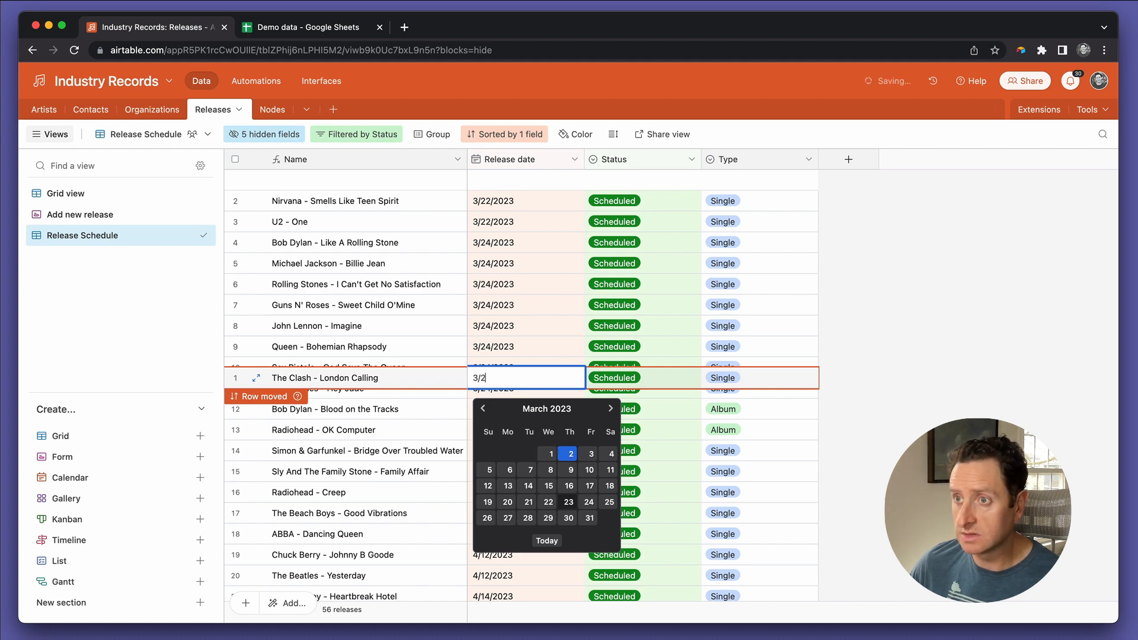
pyautogui.press('Return')
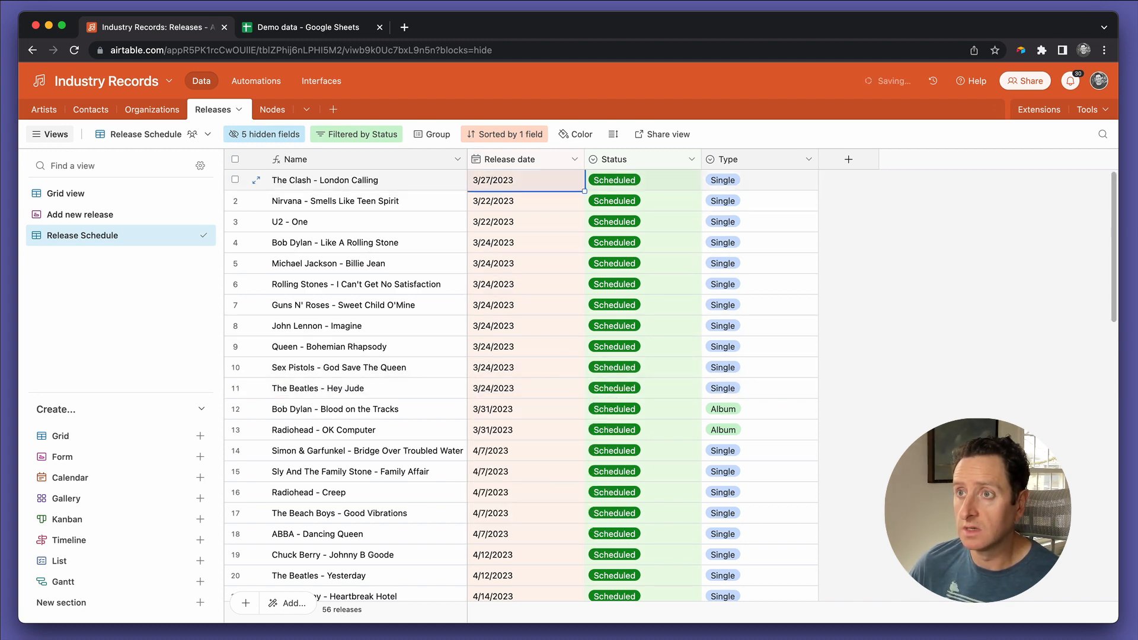
# Step: Set the Release date of Simon & Garfunkel - Bridge Over Troubled Water to 4/5/2023
pyautogui.press('super+c')
pyautogui.press('Down')
pyautogui.press('Down')
pyautogui.press('Down')
pyautogui.press('Down')
pyautogui.press('Down')
pyautogui.press('Down')
pyautogui.press('Down')
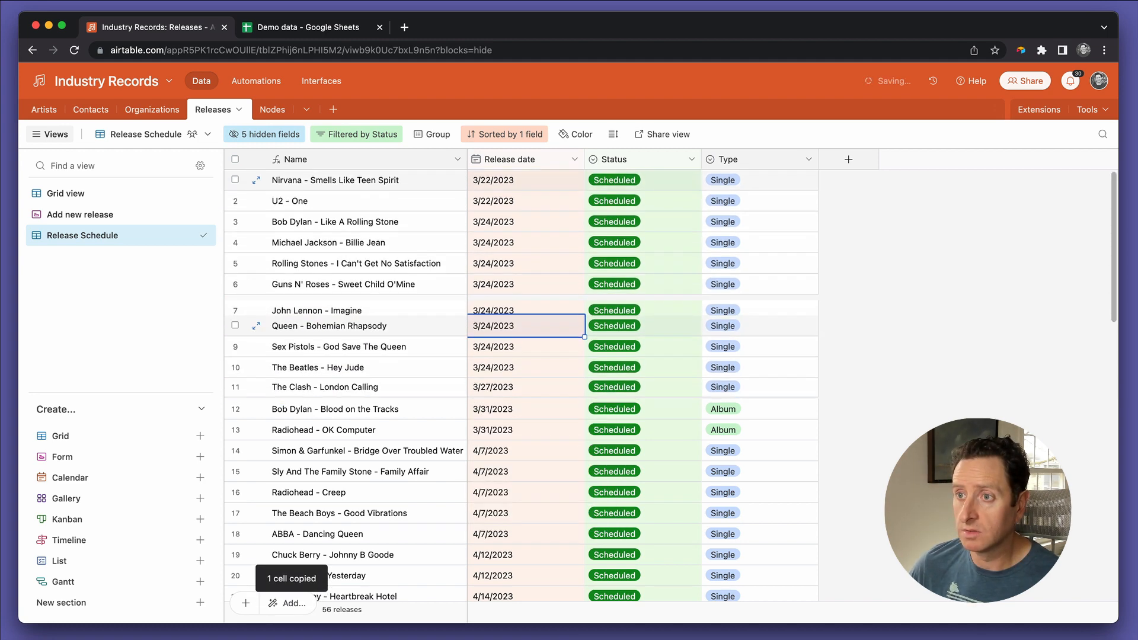
pyautogui.press('Down')
pyautogui.press('Down')
pyautogui.press('Down')
pyautogui.press('Down')
pyautogui.press('Down')
pyautogui.press('Down')
pyautogui.press('Down')
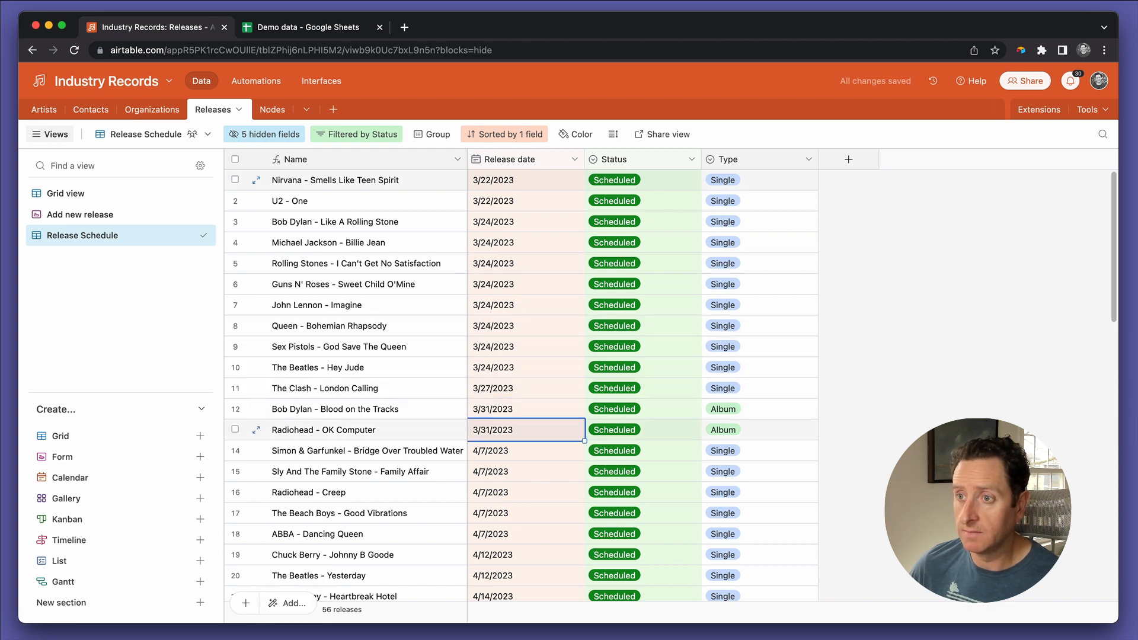
pyautogui.press('Up')
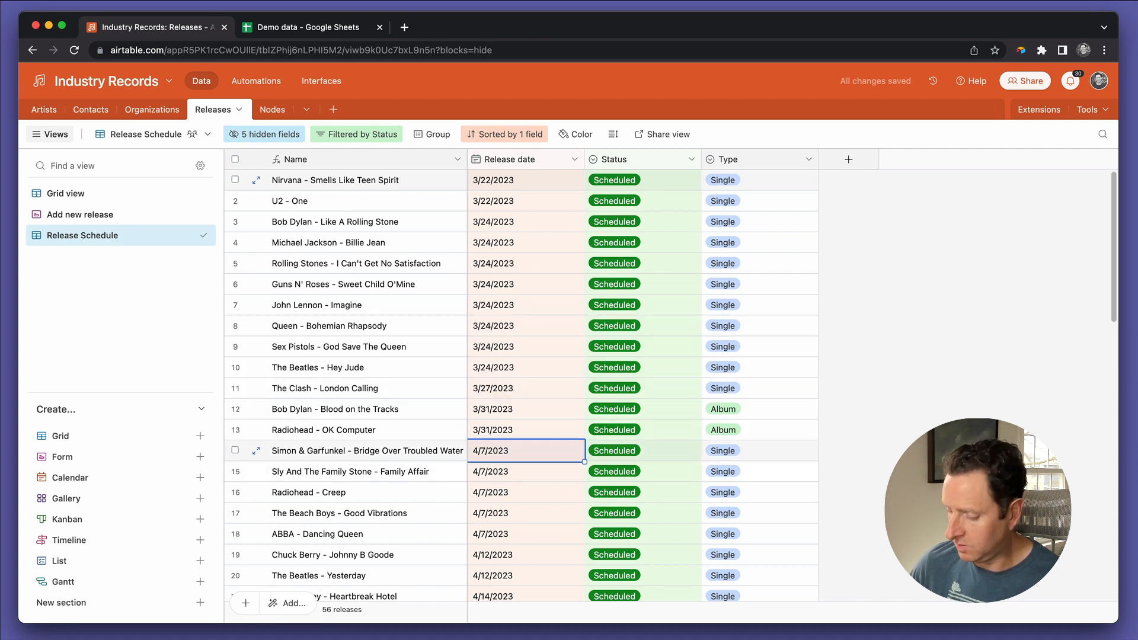
pyautogui.write('4/5')
pyautogui.press('Return')
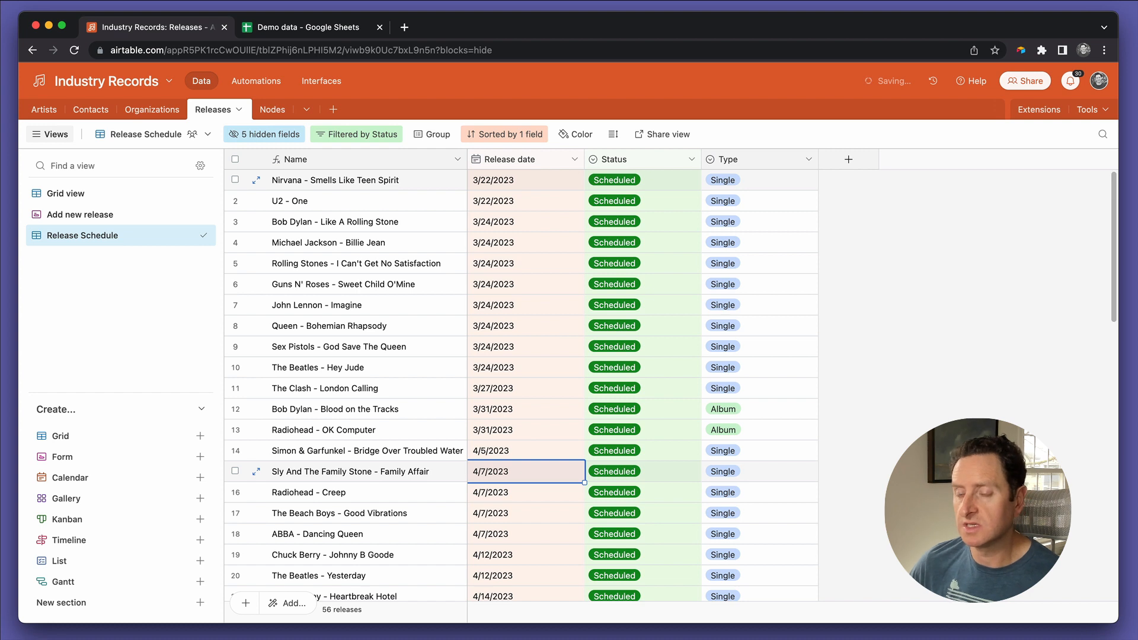
# Step: Copy the 4/5/2023 release date to Sly And The Family Stone - Family Affair
pyautogui.press('Up')
pyautogui.hotkey('ctrl', 'c')
pyautogui.press('Down')
pyautogui.hotkey('ctrl', 'v')
# Step: Start a new field named Week # after the Type column and set its type to Formula
pyautogui.press('super+Up')
pyautogui.press('super+Right')
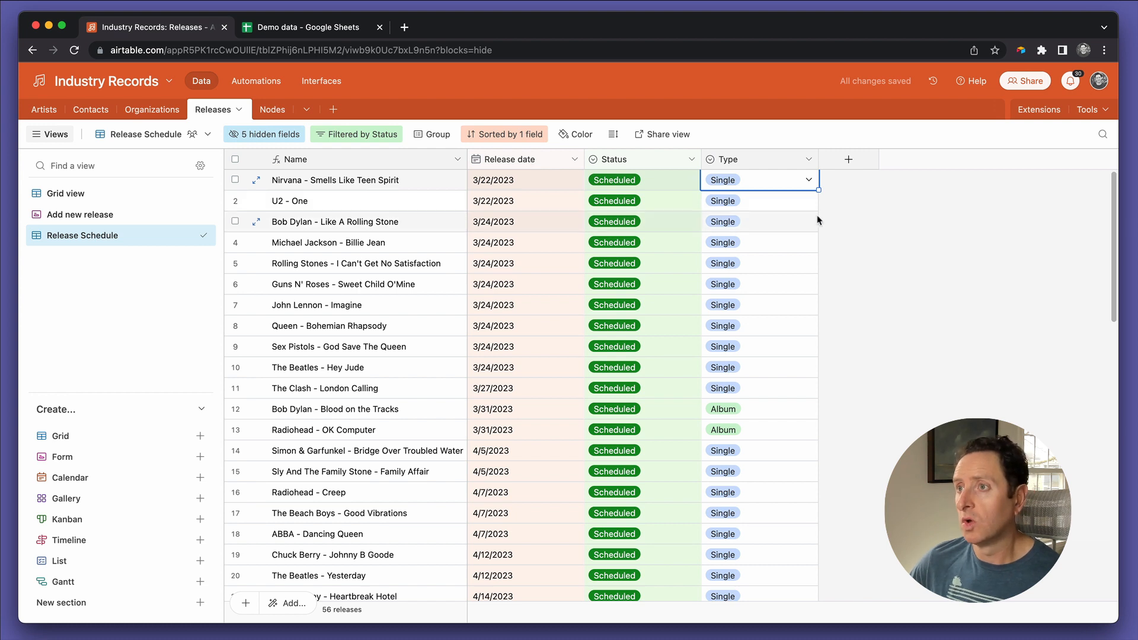
pyautogui.click(847, 161)
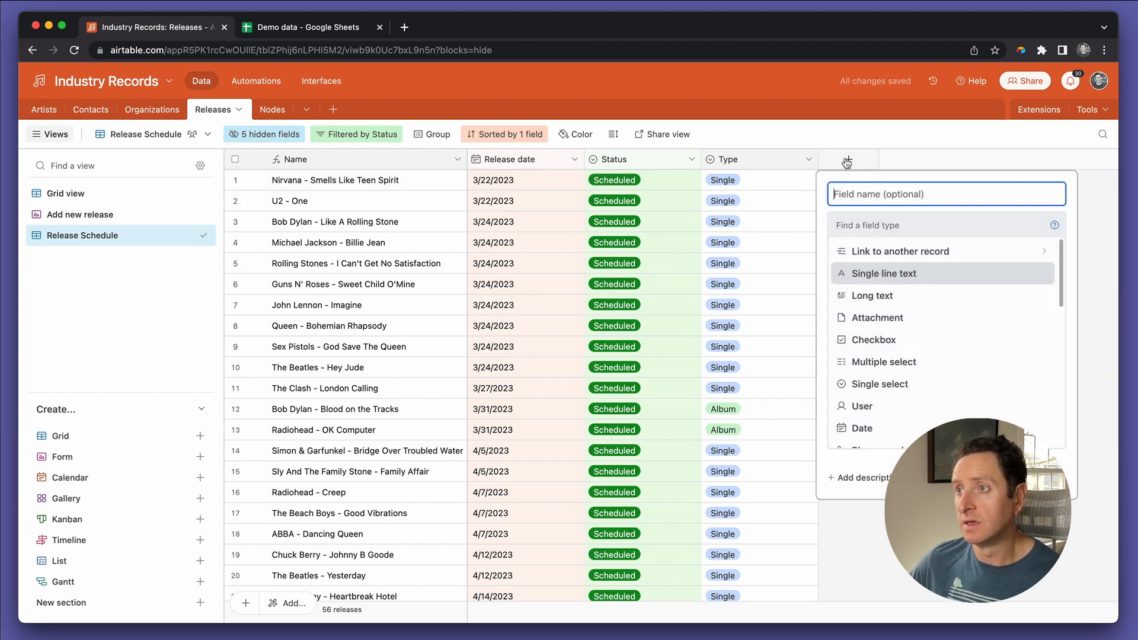
pyautogui.write('Week #')
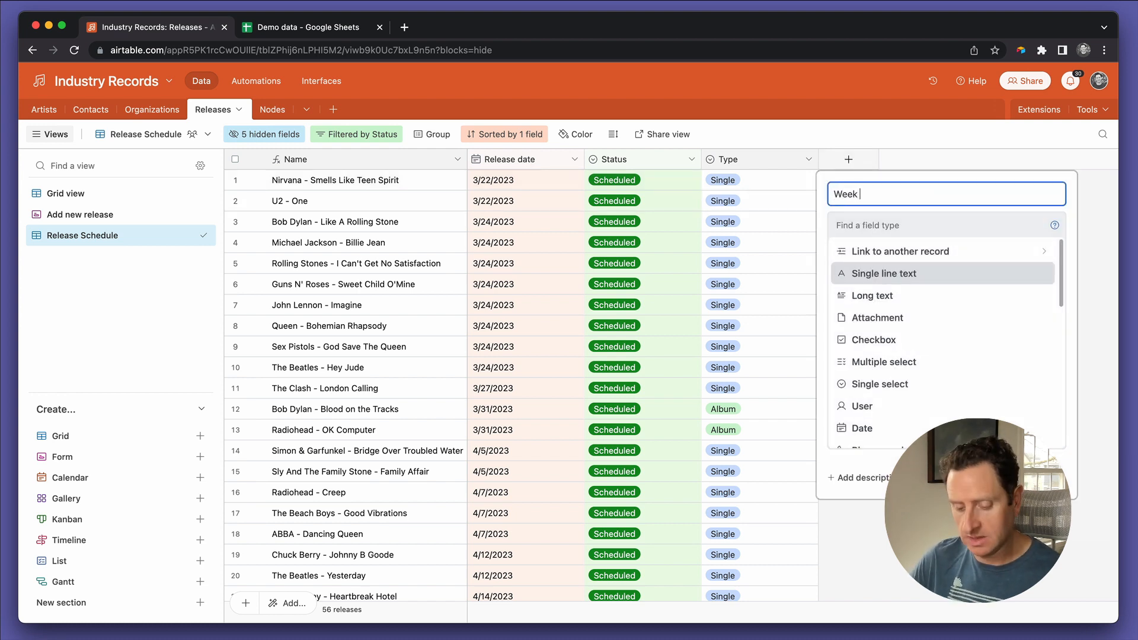
pyautogui.scroll(-3, 924, 355)
pyautogui.scroll(-2, 940, 412)
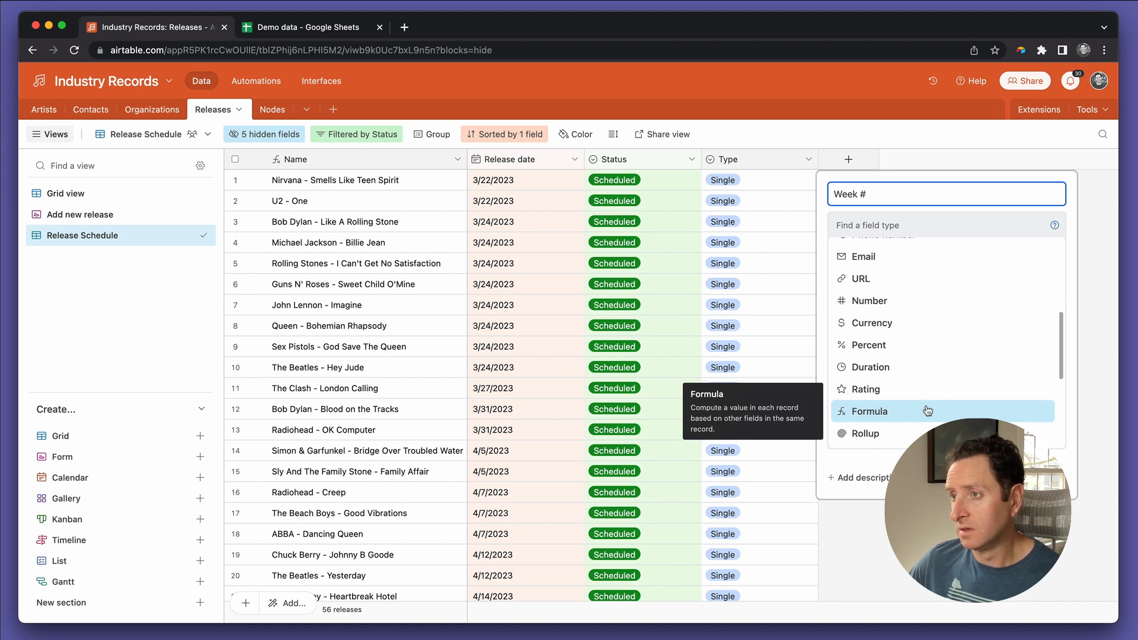
pyautogui.click(928, 410)
# Step: Enter the formula WEEKNUM({Release date}) for the Week # field and create the field
pyautogui.click(882, 311)
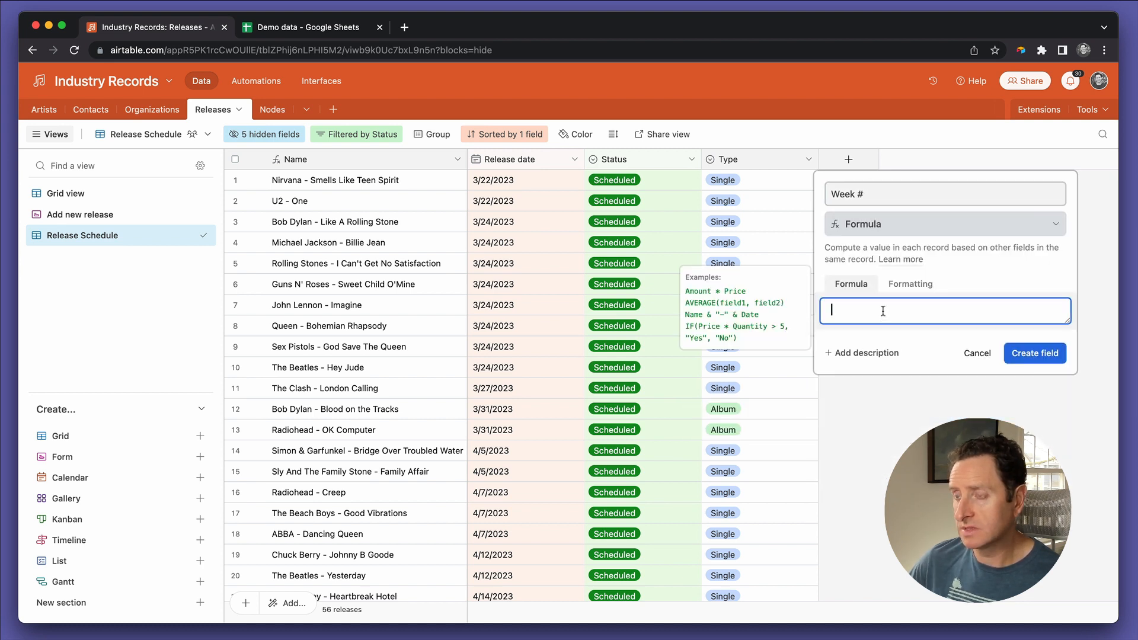
pyautogui.write('week')
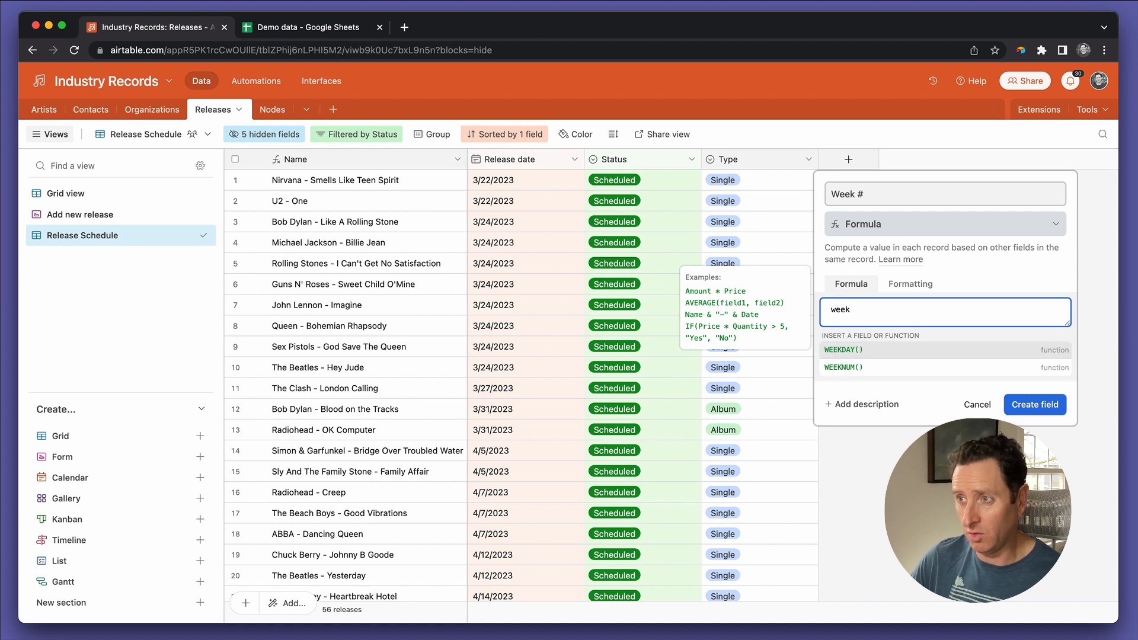
pyautogui.press('Down')
pyautogui.press('Return')
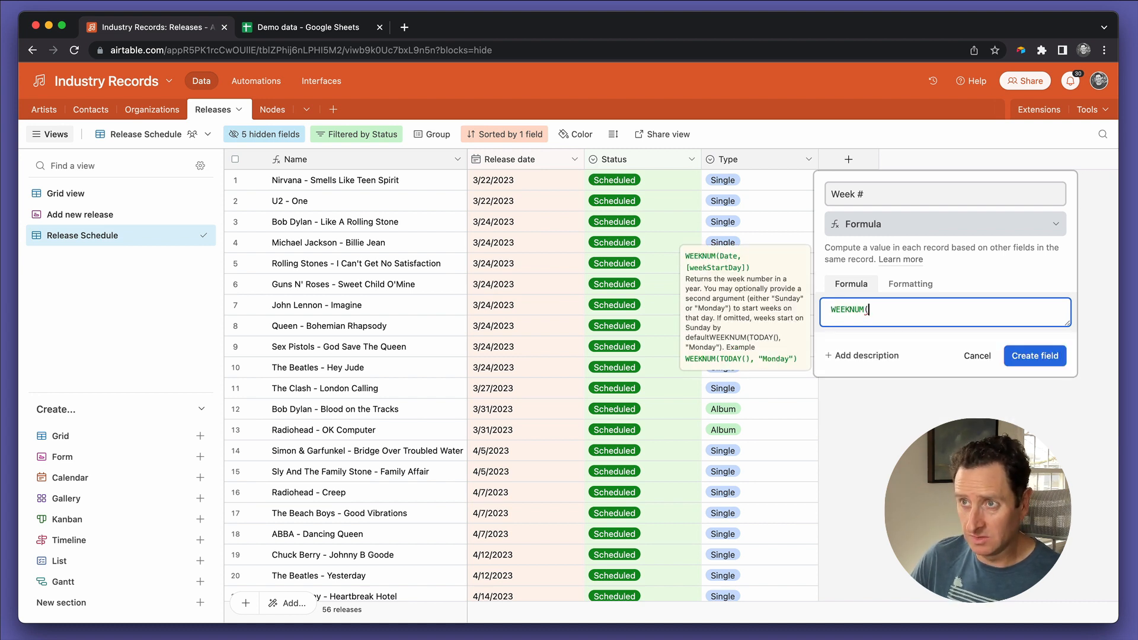
pyautogui.write('{release')
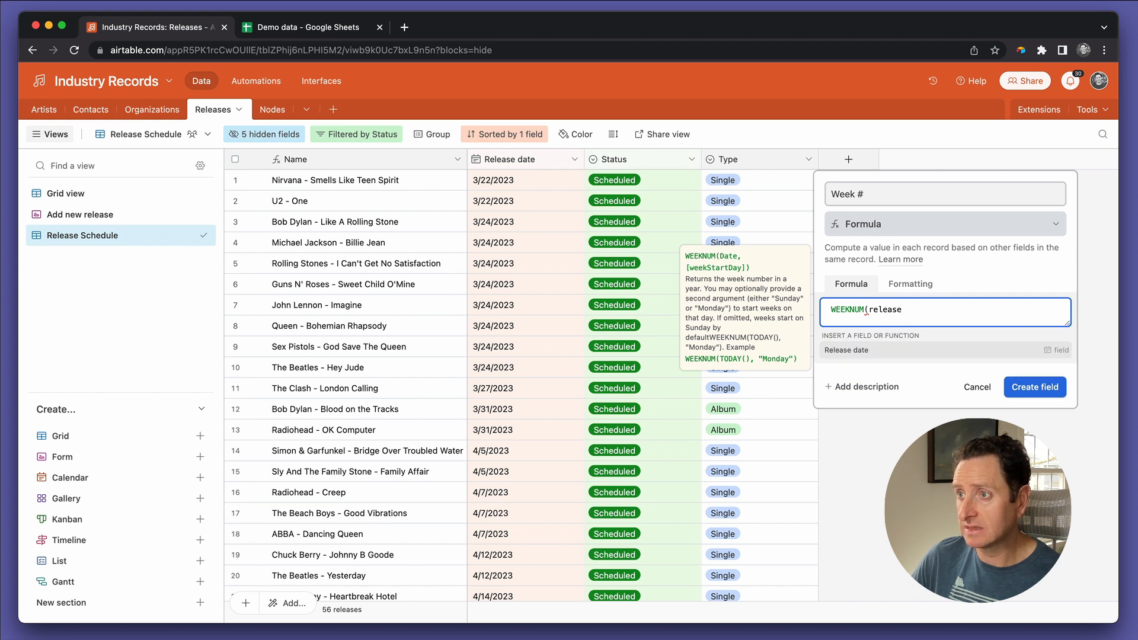
pyautogui.press('Return')
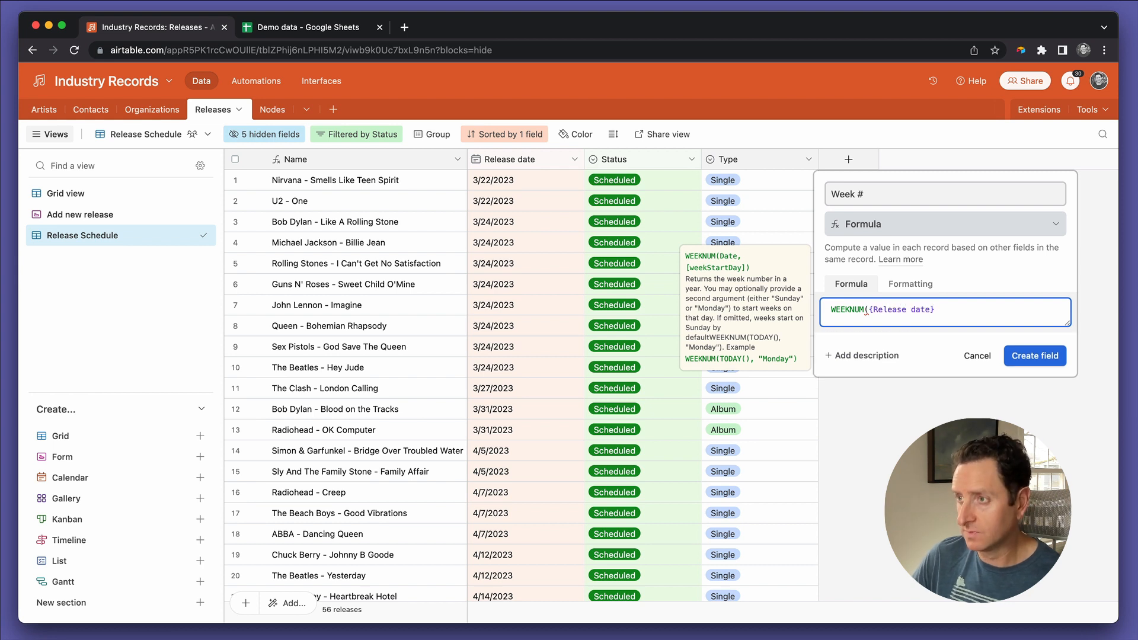
pyautogui.write(')')
pyautogui.click(1028, 362)
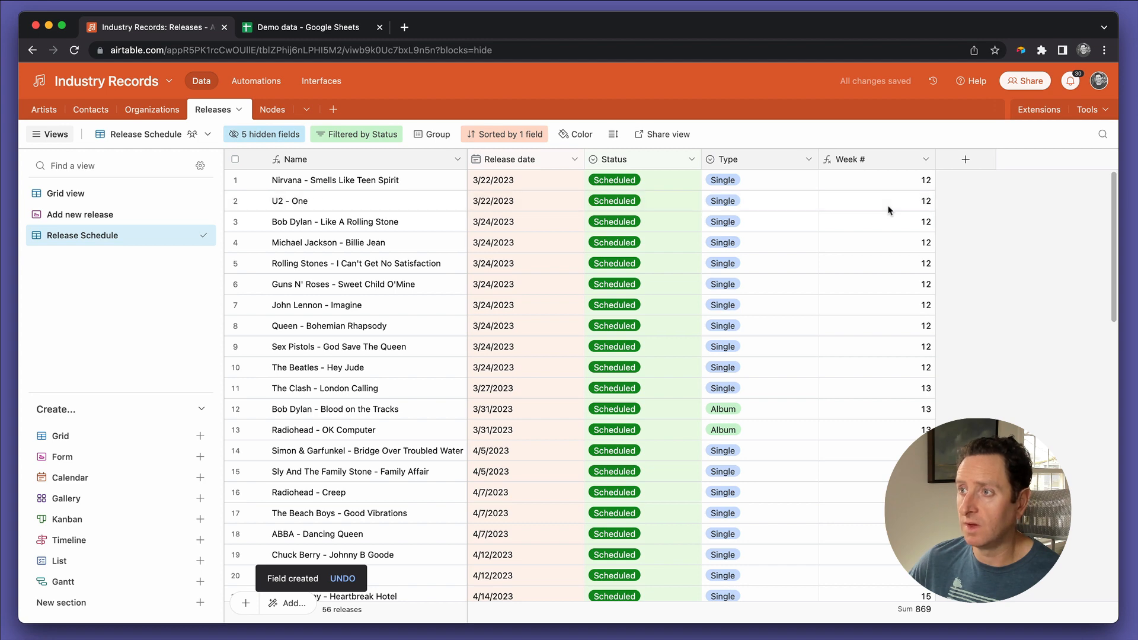
# Step: Check the calculated week numbers in the Week # column across all scheduled releases
pyautogui.click(880, 389)
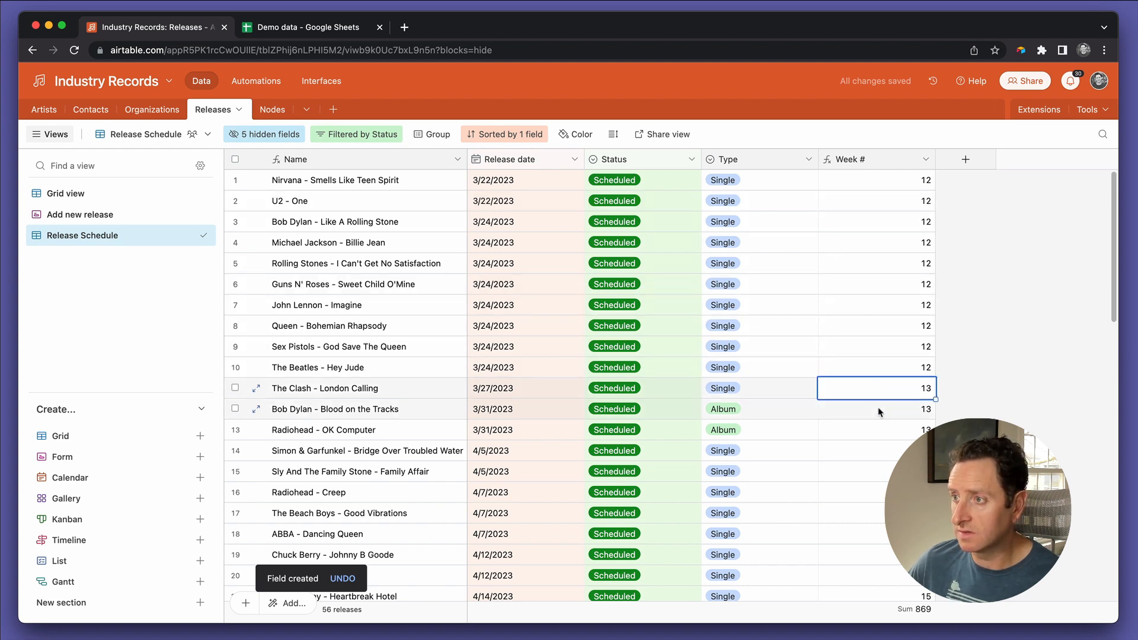
pyautogui.moveTo(876, 450); pyautogui.dragTo(866, 561)
pyautogui.scroll(-3, 865, 563)
pyautogui.scroll(-10, 864, 563)
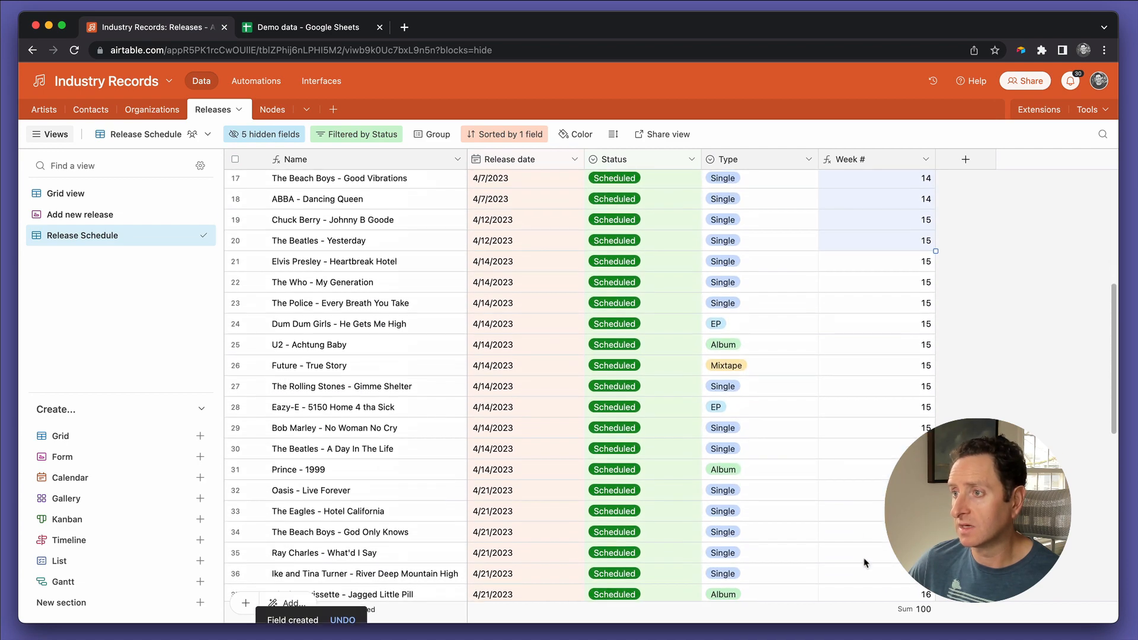
pyautogui.scroll(-5, 864, 563)
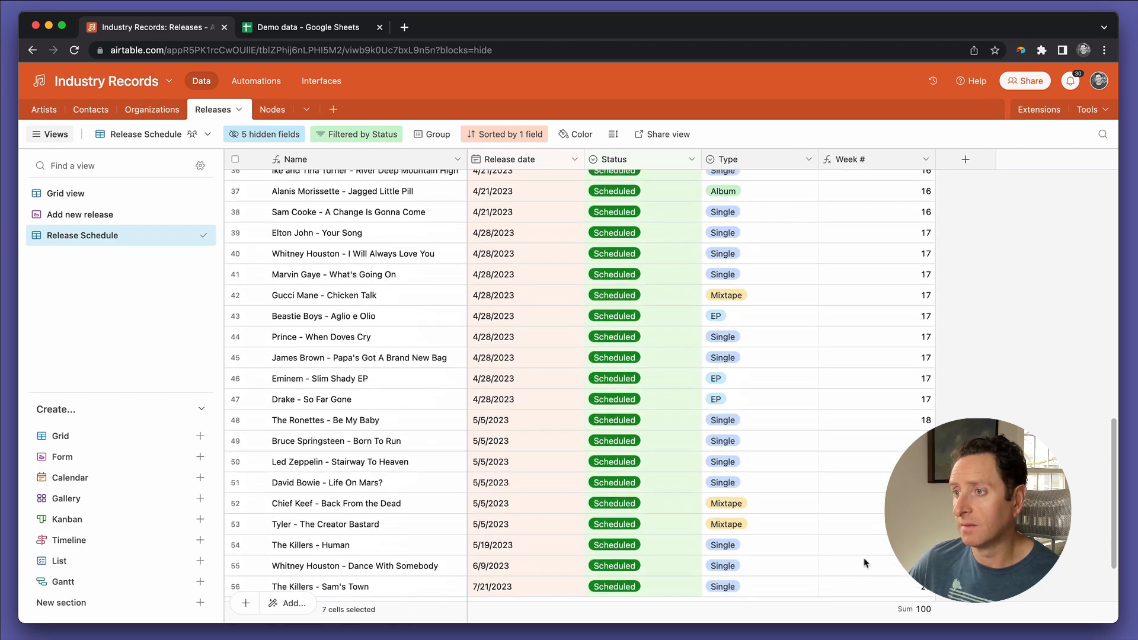
pyautogui.scroll(13, 864, 563)
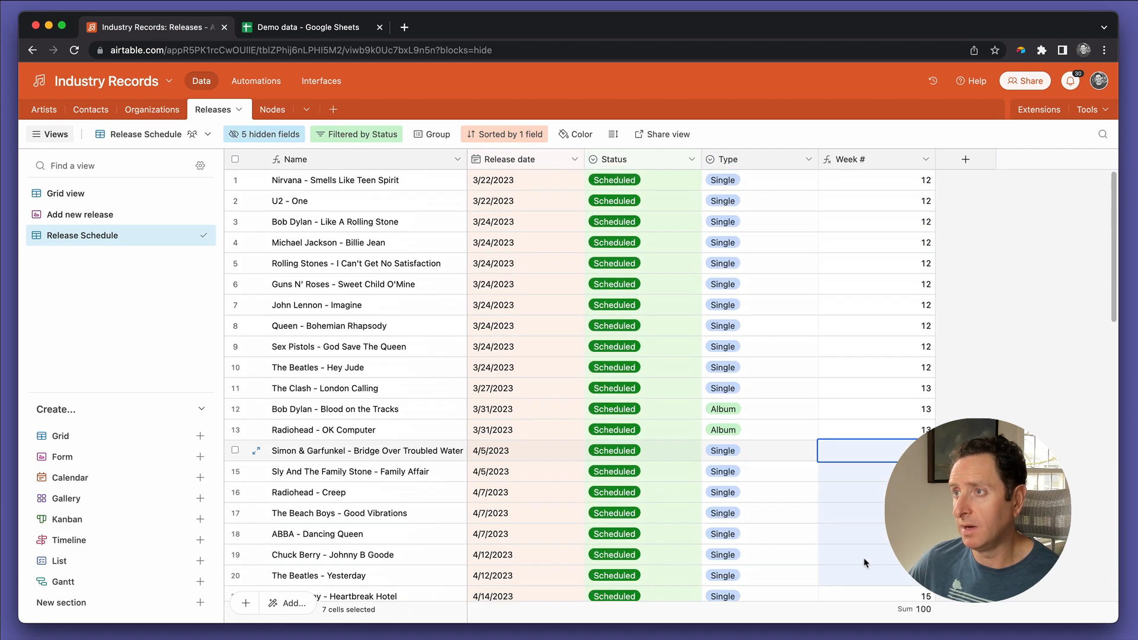
pyautogui.click(906, 182)
# Step: Change the Week # formula to CONCATENATE("Week ",WEEKNUM({Release date})) and save the field
pyautogui.doubleClick(889, 161)
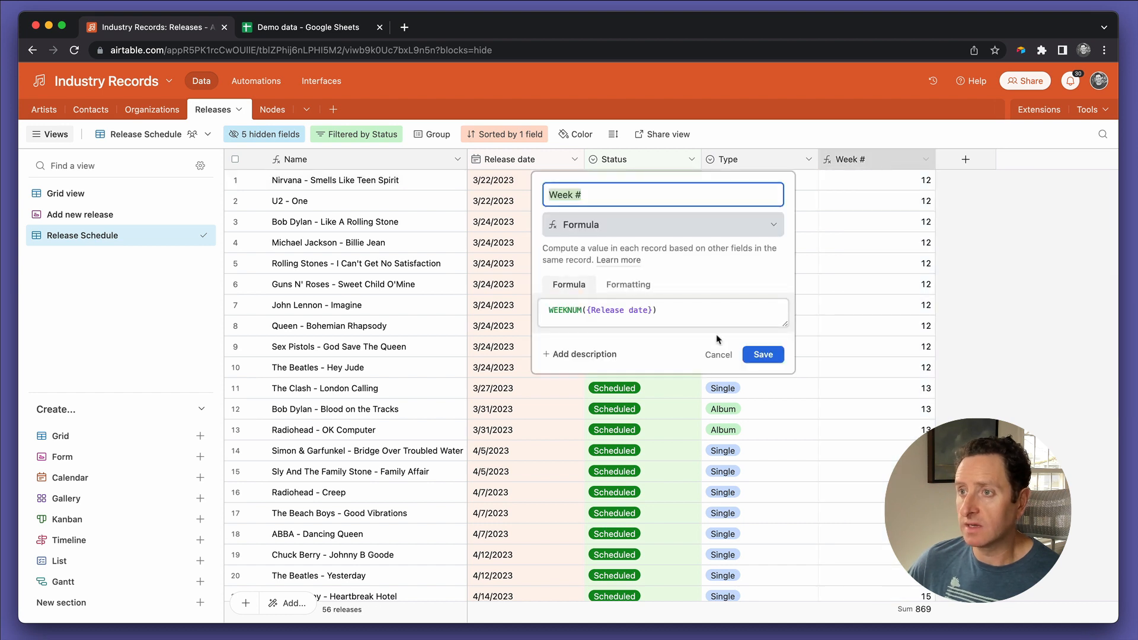
pyautogui.click(700, 313)
pyautogui.press('super+a')
pyautogui.press('super+c')
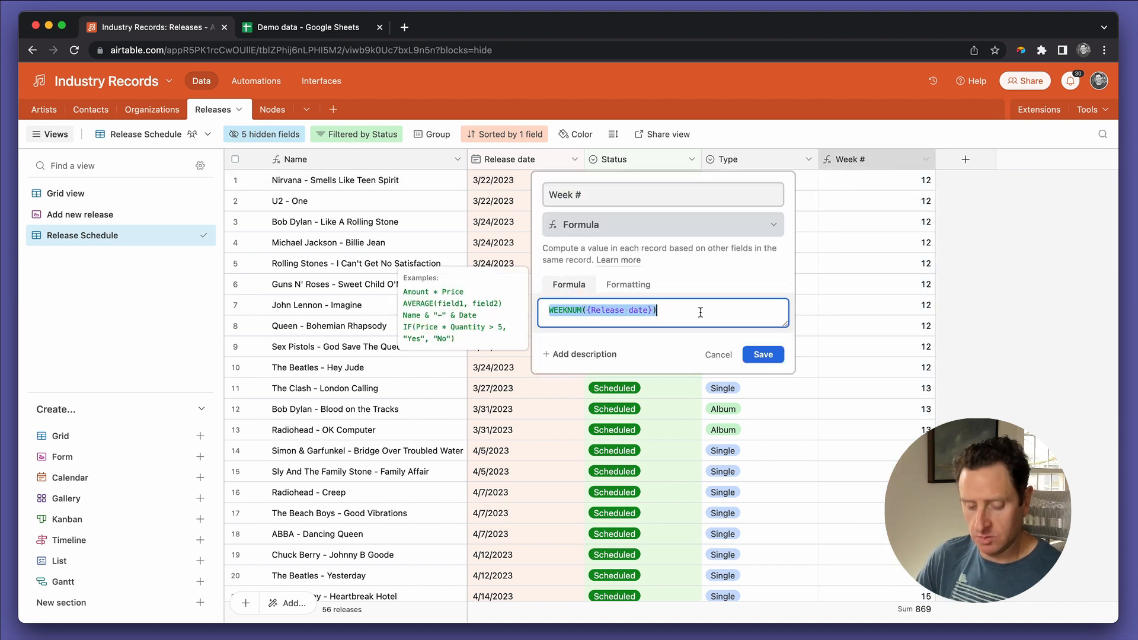
pyautogui.press('BackSpace')
pyautogui.write('conc')
pyautogui.press('Tab')
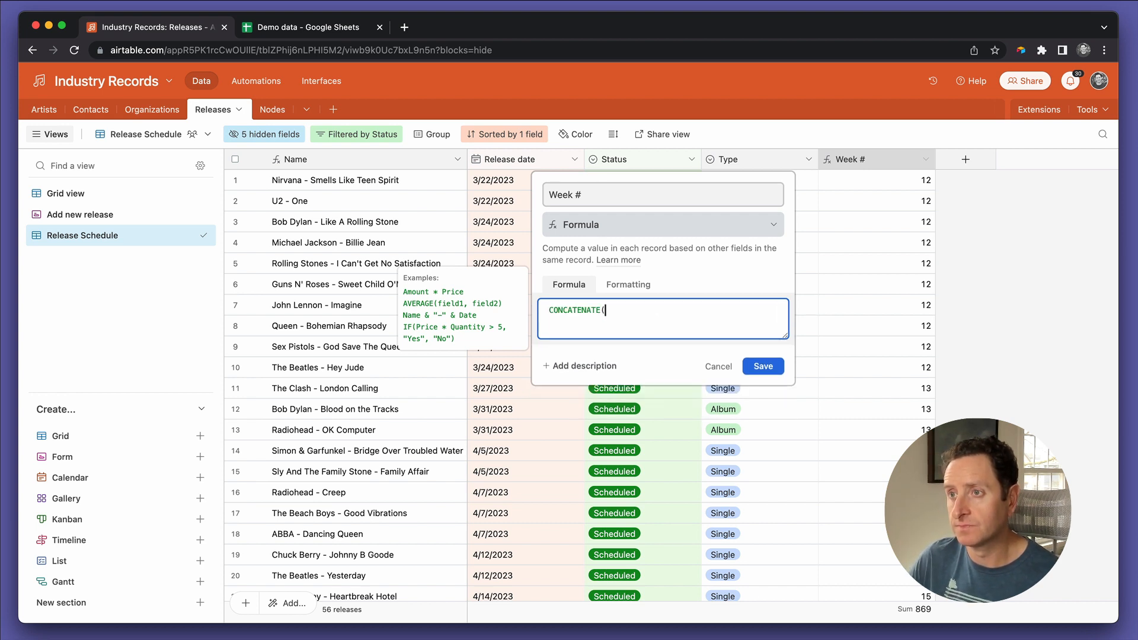
pyautogui.write('"Week')
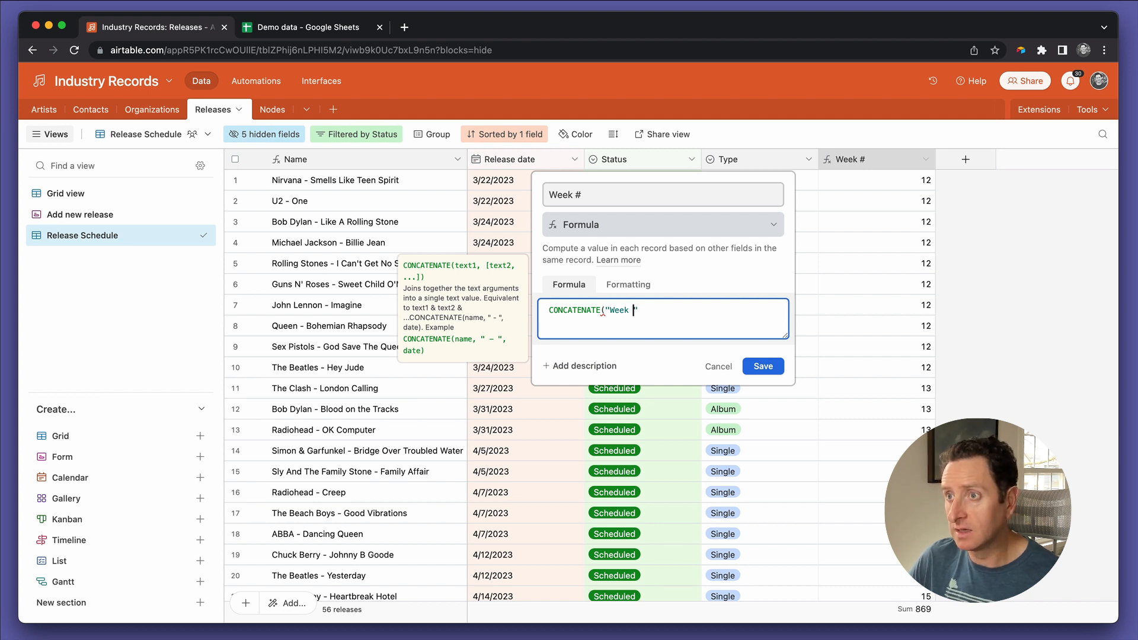
pyautogui.press('Right')
pyautogui.write(',')
pyautogui.press('super+v')
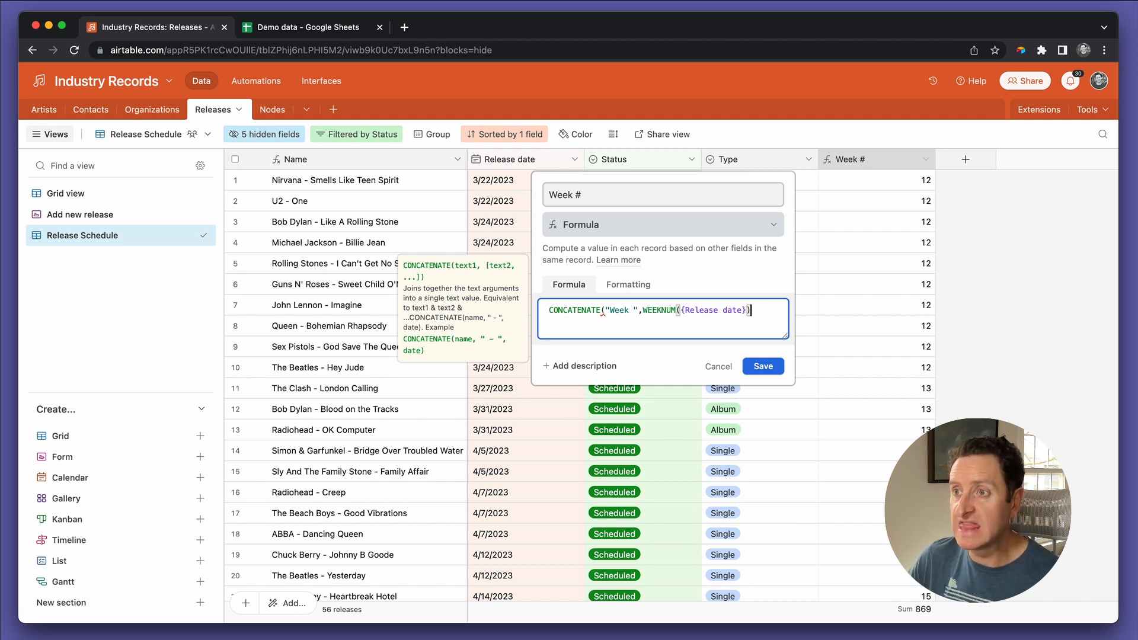
pyautogui.write(')')
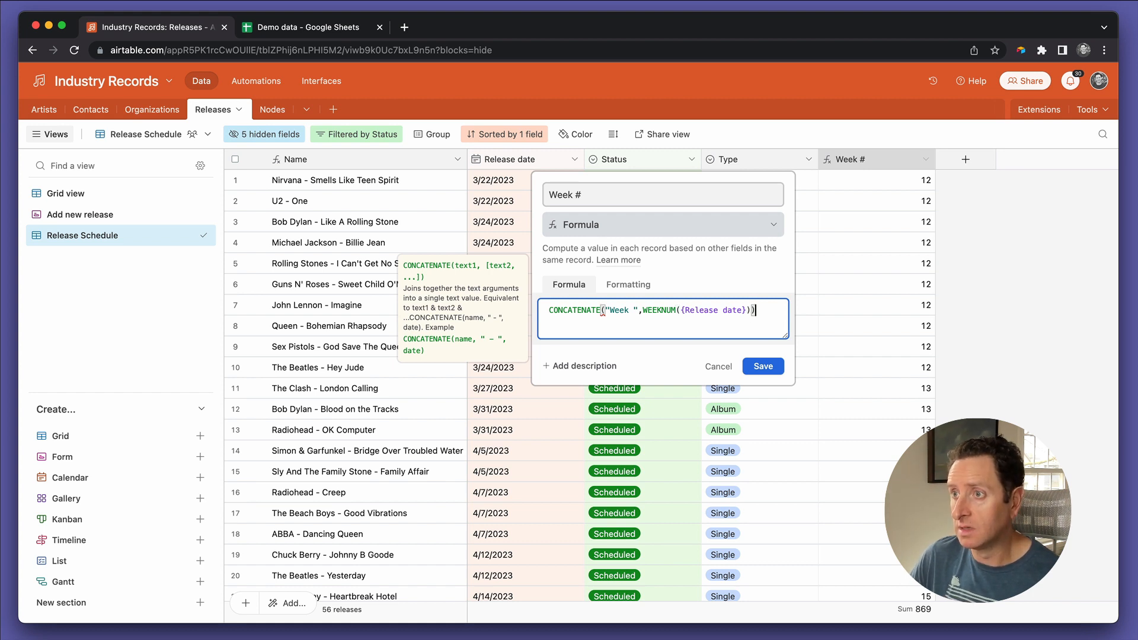
pyautogui.click(763, 366)
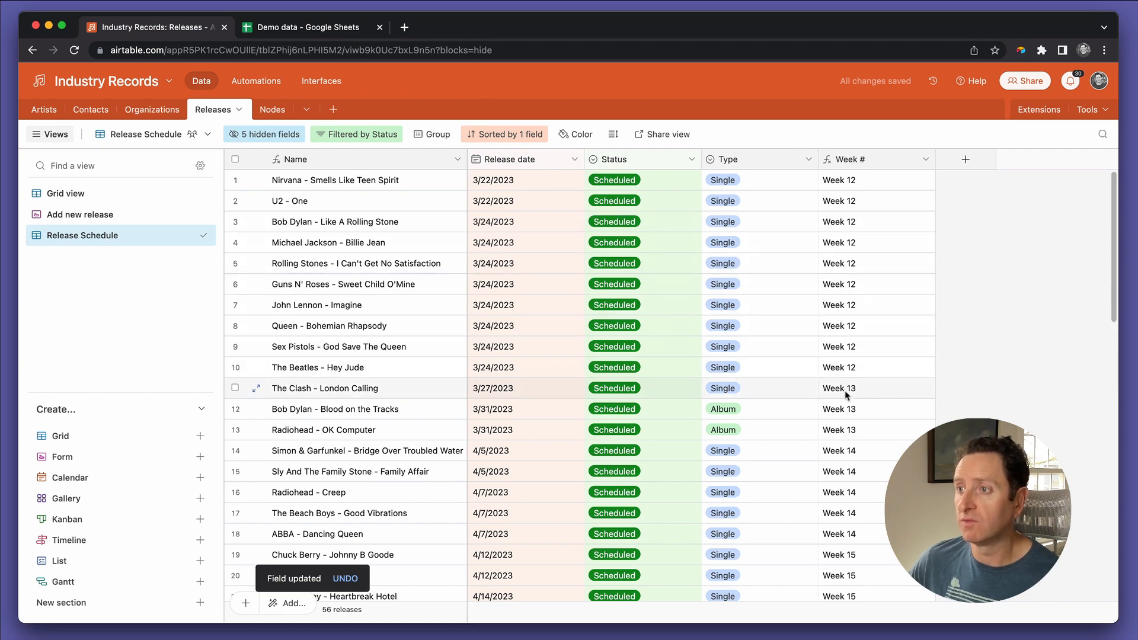
# Step: Compare the Week # labels with the release dates of the scheduled releases
pyautogui.scroll(-4, 836, 474)
pyautogui.scroll(-10, 845, 490)
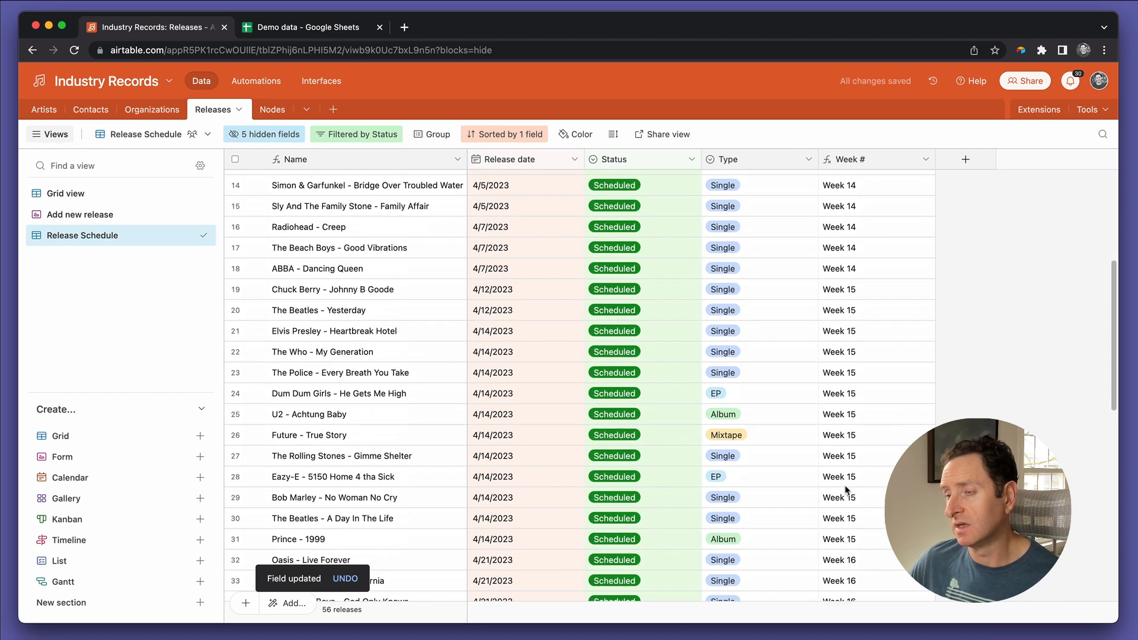
pyautogui.scroll(10, 844, 485)
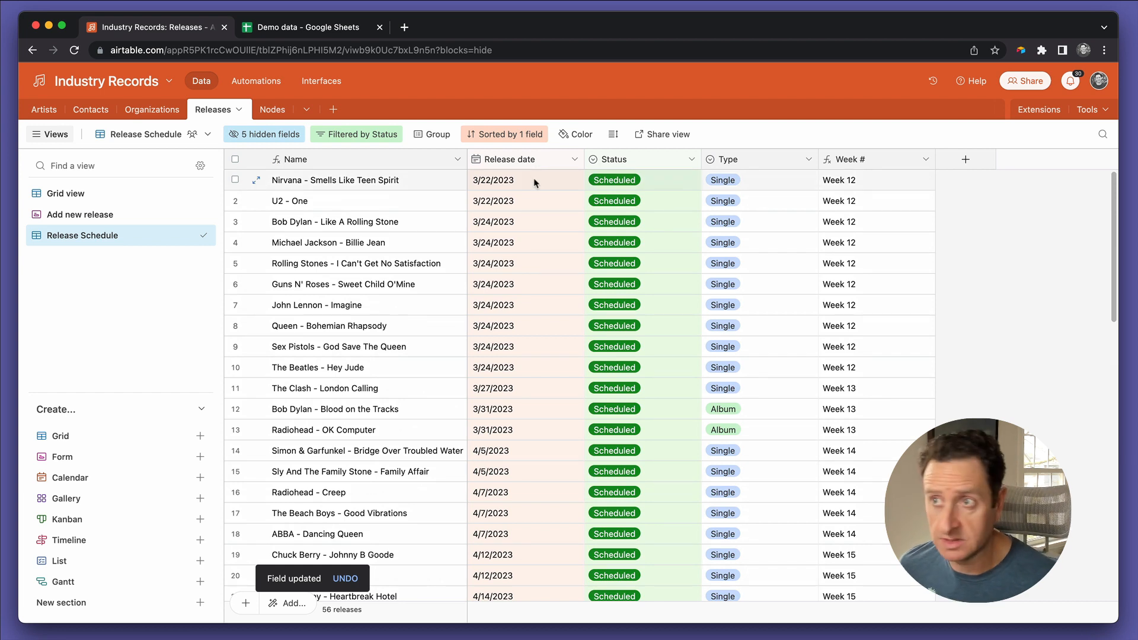
pyautogui.click(558, 327)
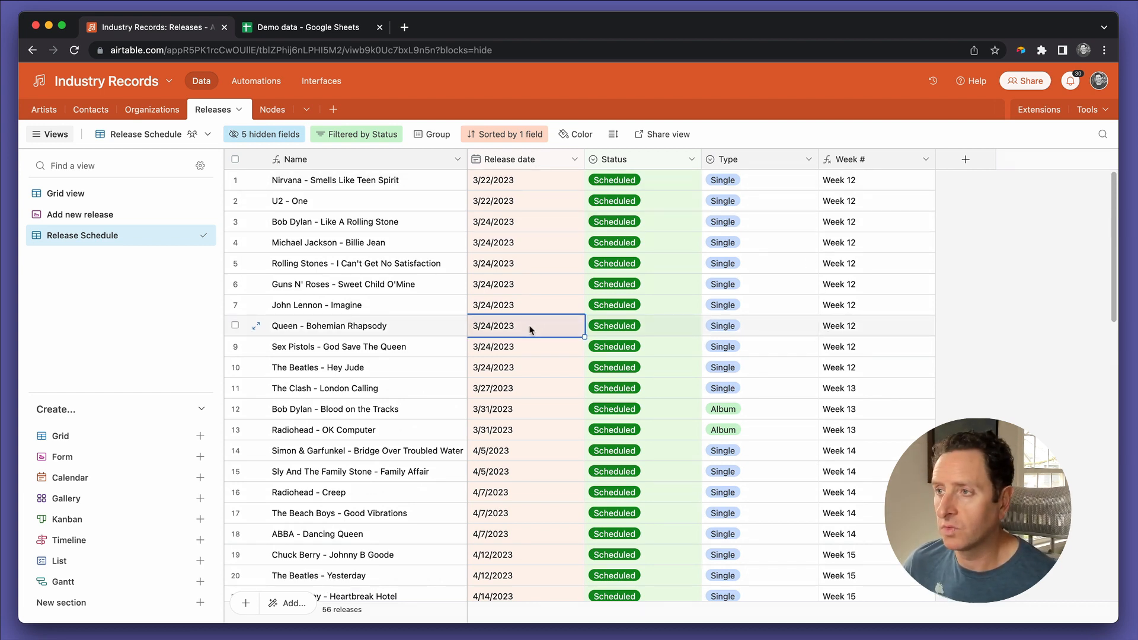
pyautogui.click(518, 368)
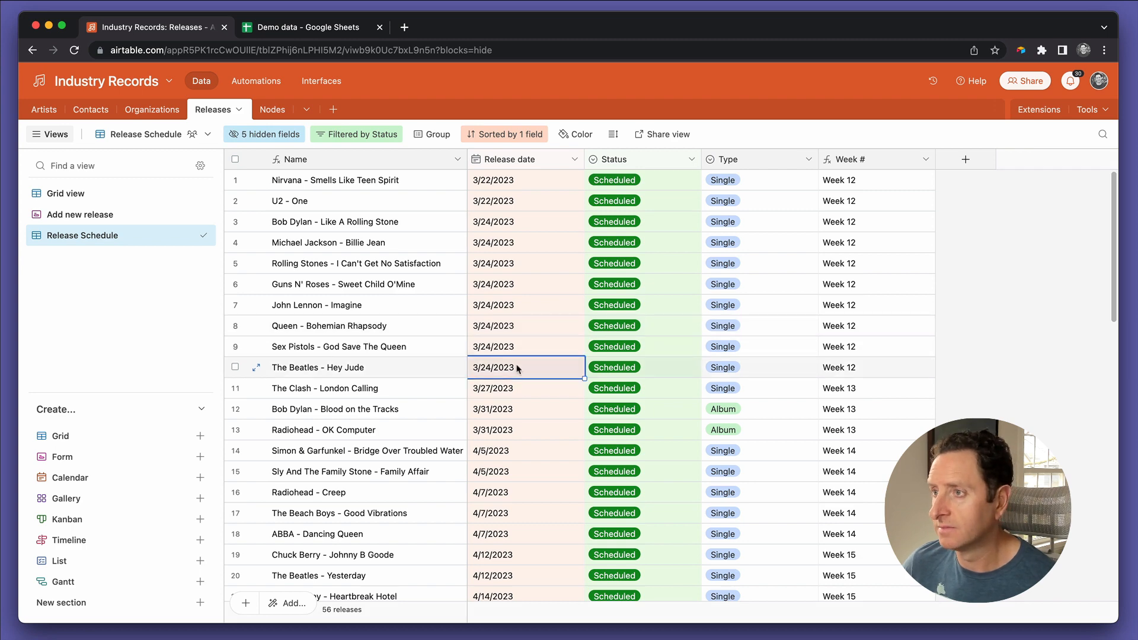
pyautogui.click(517, 431)
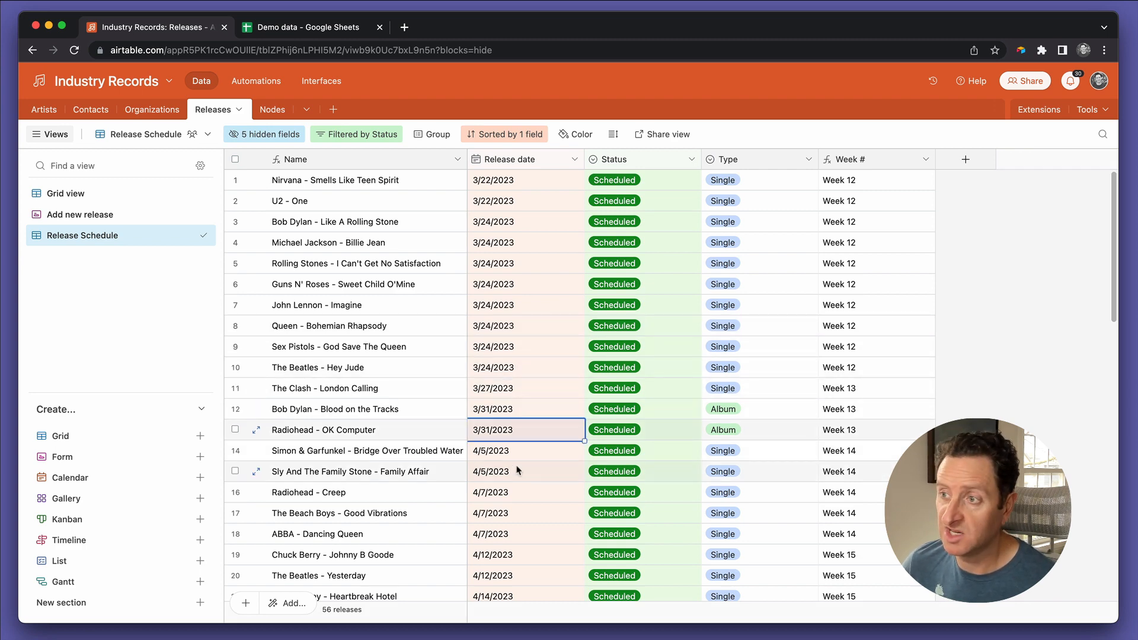
pyautogui.scroll(-2, 516, 468)
pyautogui.click(509, 499)
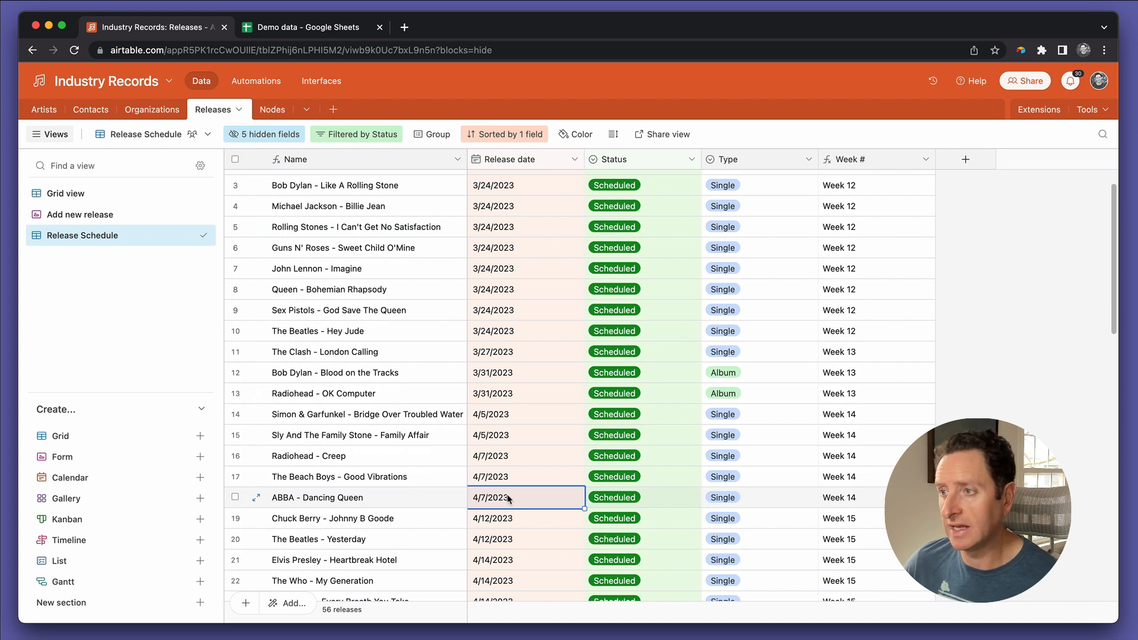
pyautogui.scroll(2, 872, 410)
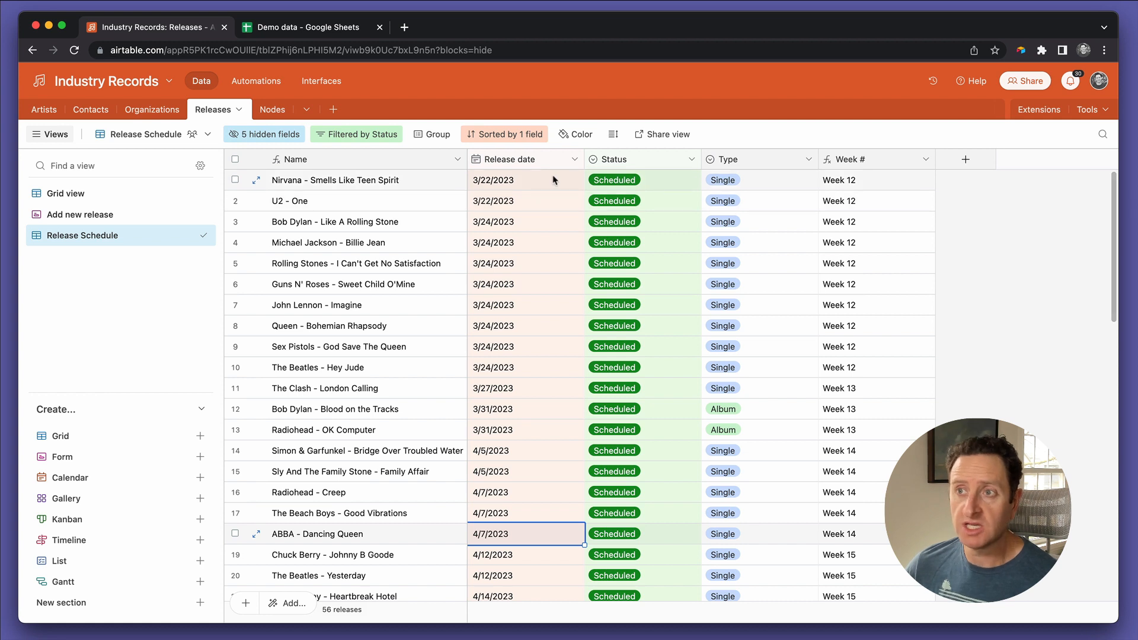
pyautogui.moveTo(502, 366); pyautogui.dragTo(498, 189)
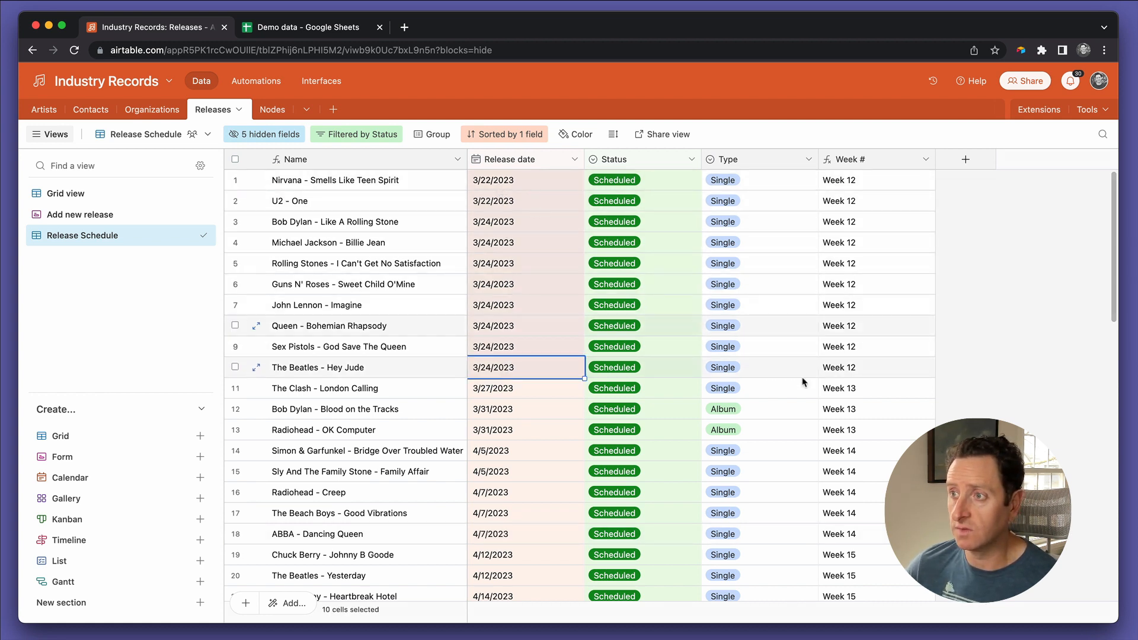
pyautogui.click(883, 372)
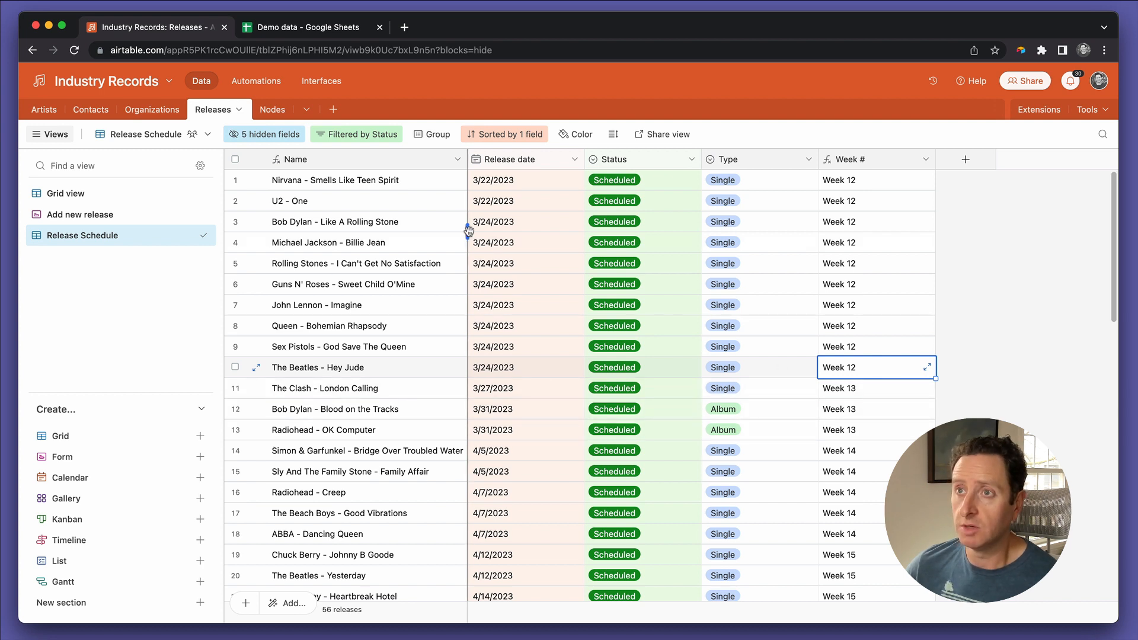
# Step: Group the Release Schedule view's records by the Week # field and look through the weekly groups
pyautogui.click(436, 144)
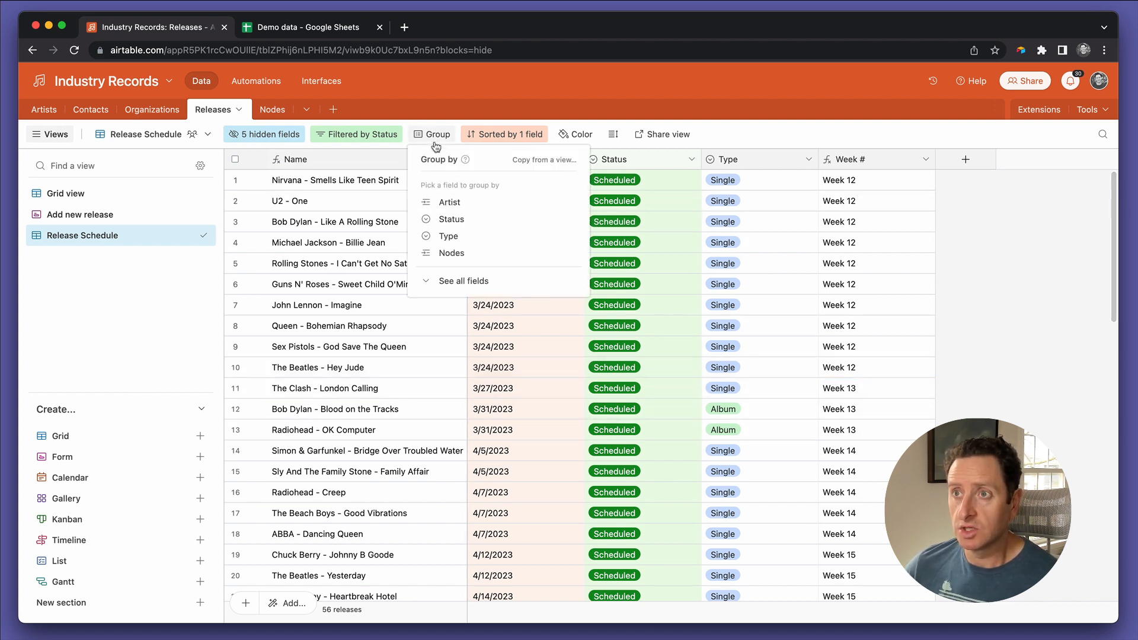
pyautogui.click(453, 280)
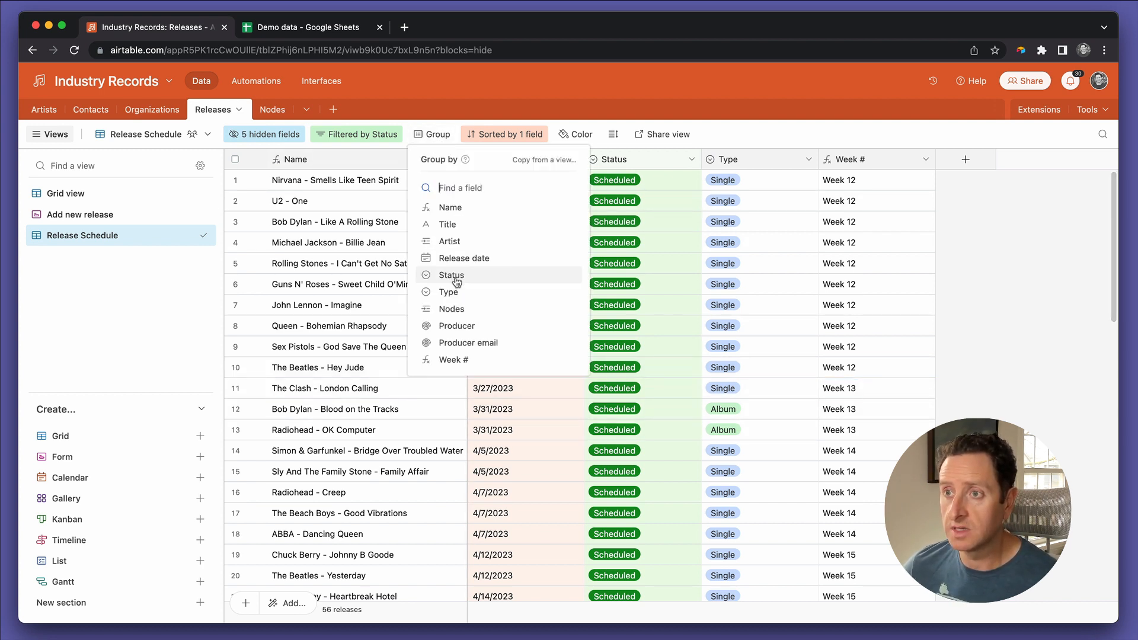
pyautogui.click(454, 360)
pyautogui.click(564, 339)
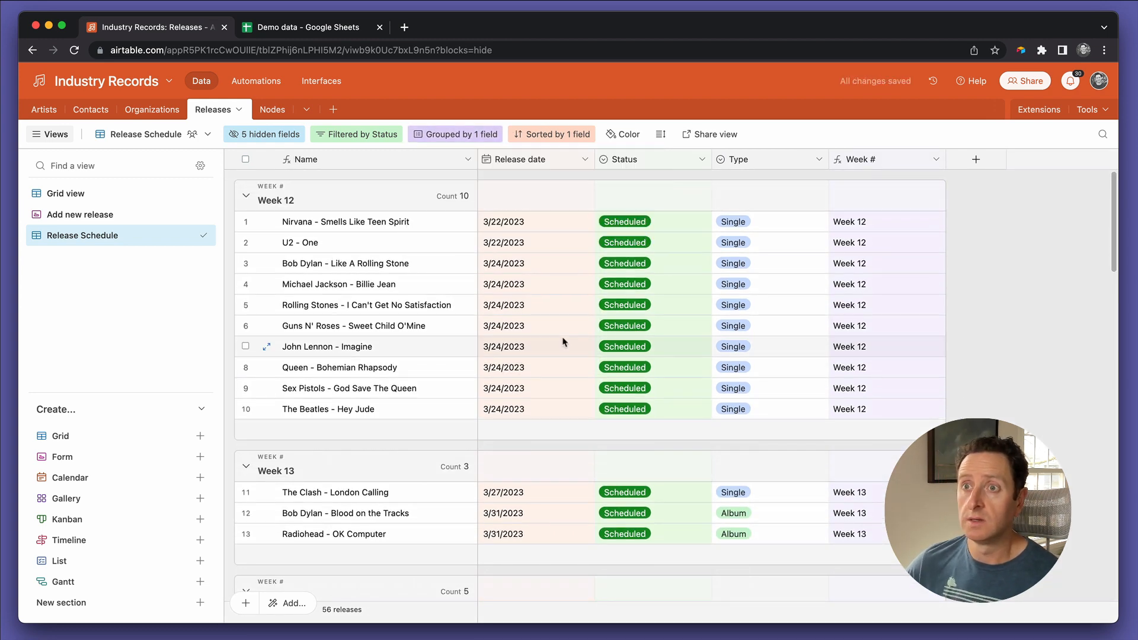
pyautogui.scroll(-5, 572, 371)
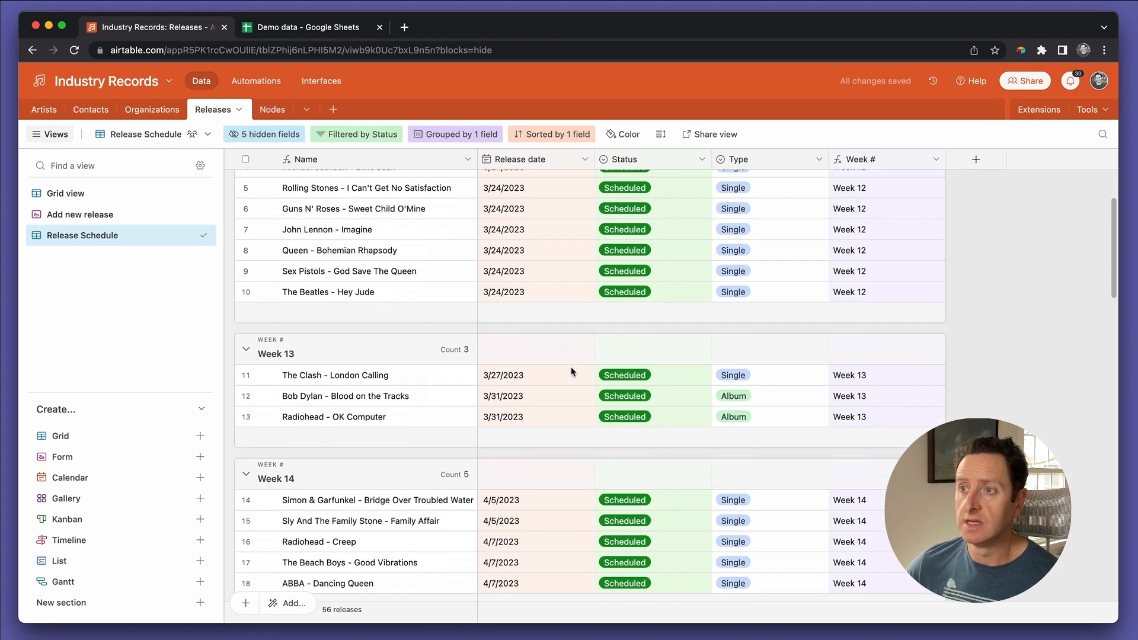
pyautogui.scroll(-8, 572, 372)
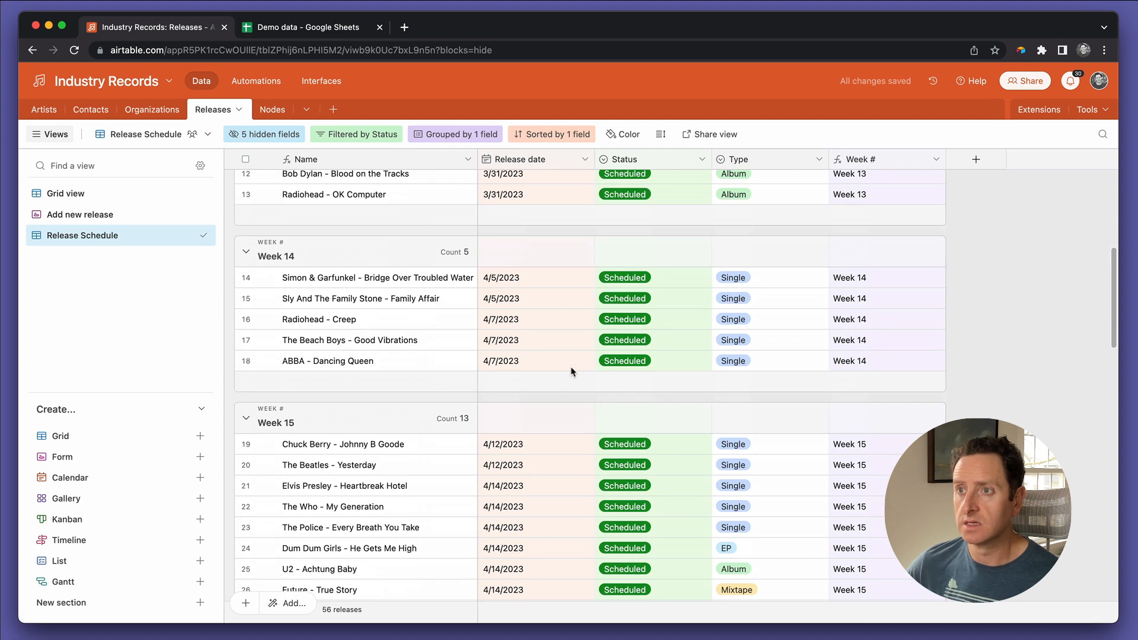
# Step: Review the weekly groups in the Release Schedule view and the release date of the first scheduled release
pyautogui.scroll(-6, 571, 372)
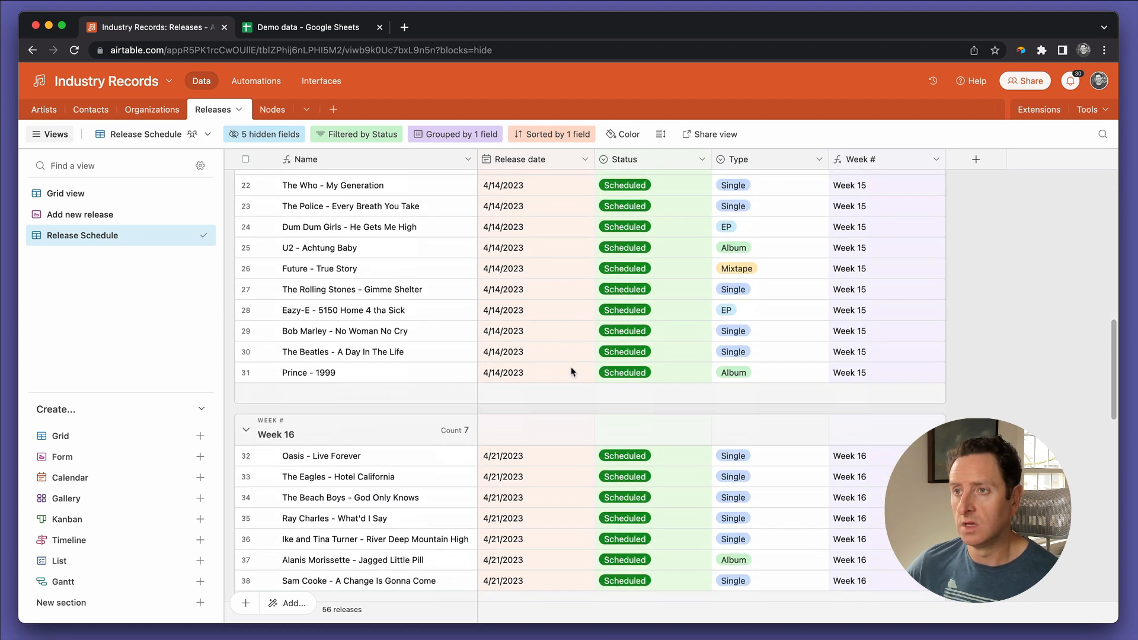
pyautogui.scroll(19, 572, 372)
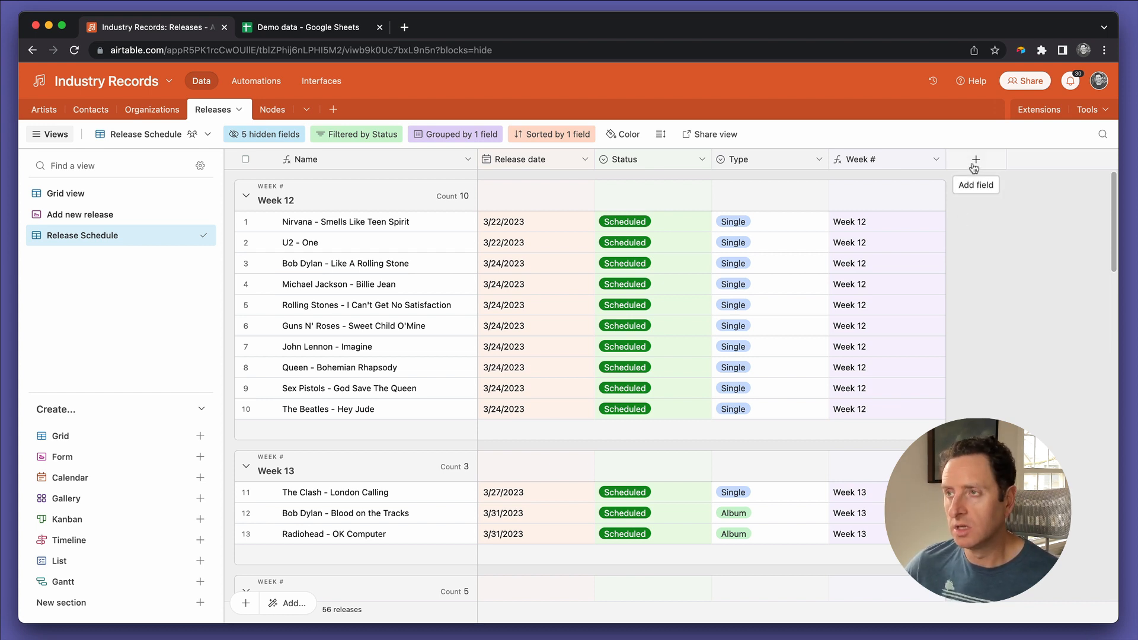
pyautogui.click(385, 224)
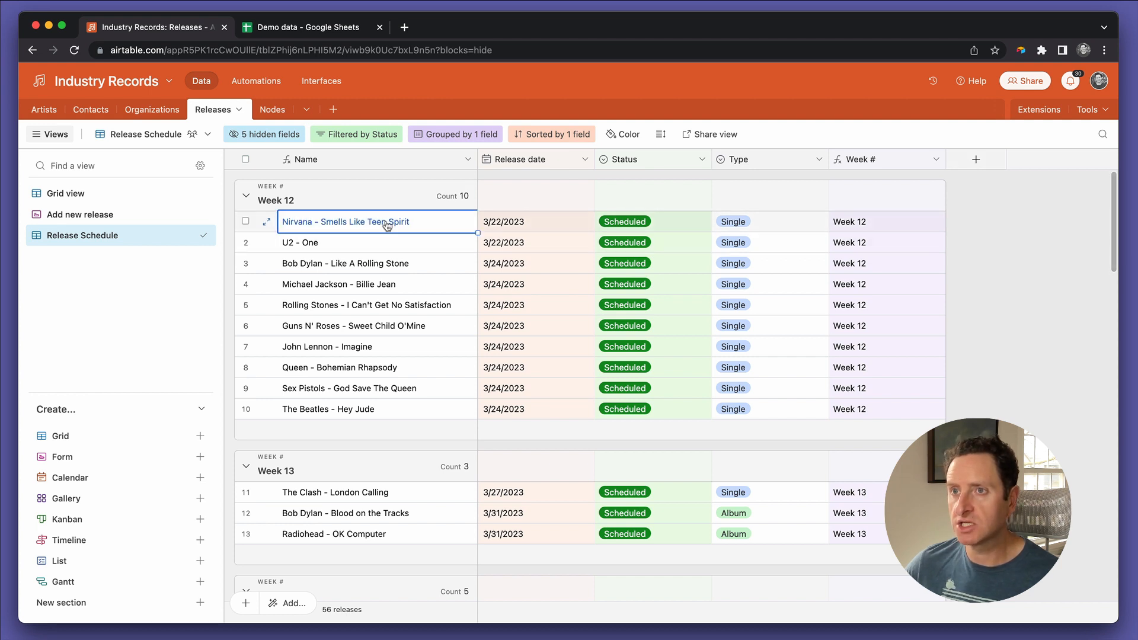
pyautogui.click(531, 224)
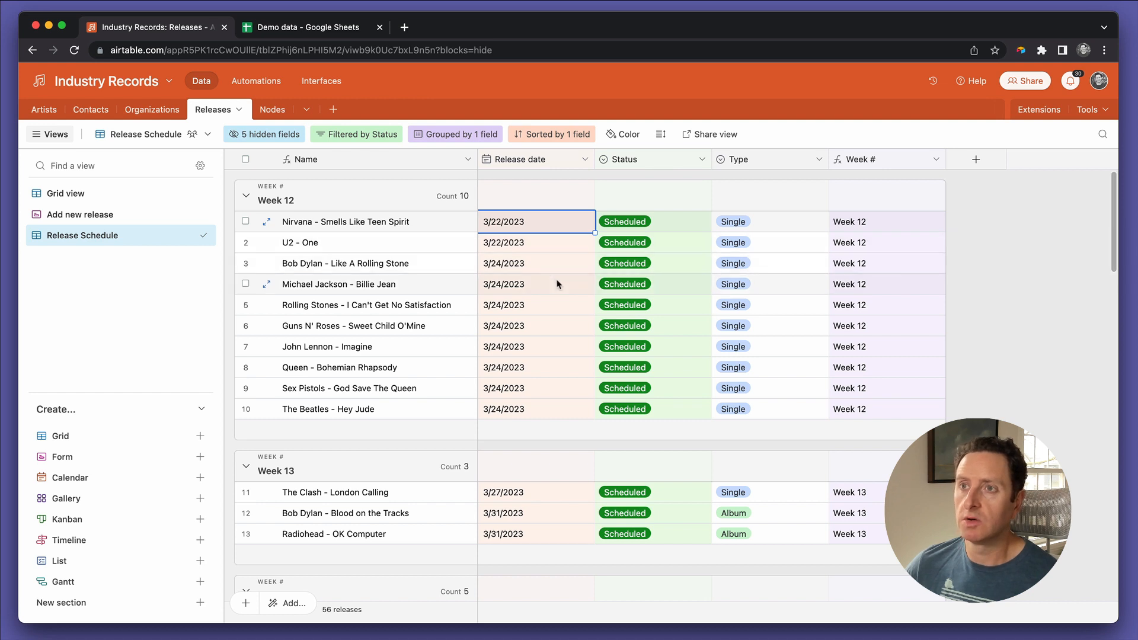
# Step: Create a shareable grid view link for the Release Schedule view and open it in a new browser tab
pyautogui.click(178, 138)
pyautogui.moveTo(287, 169)
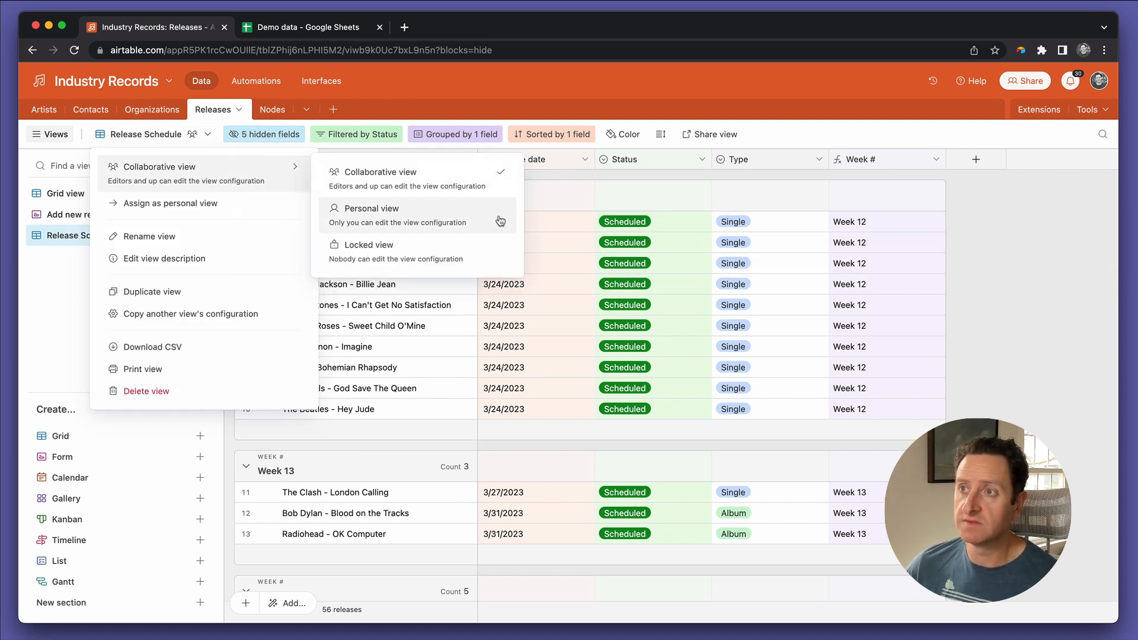
pyautogui.click(699, 141)
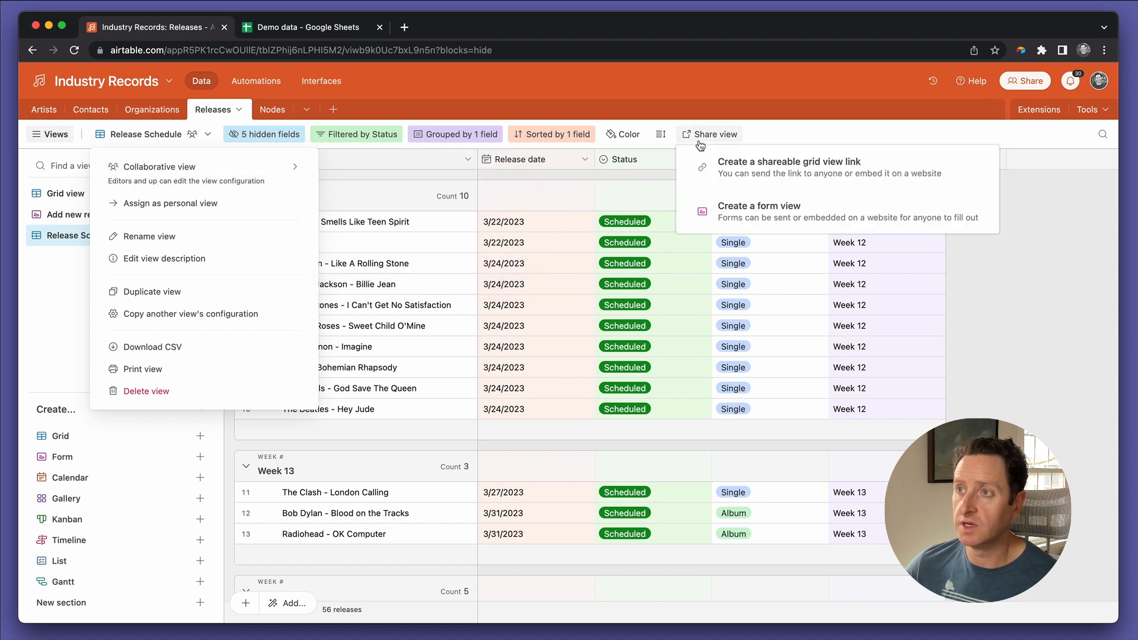
pyautogui.click(753, 172)
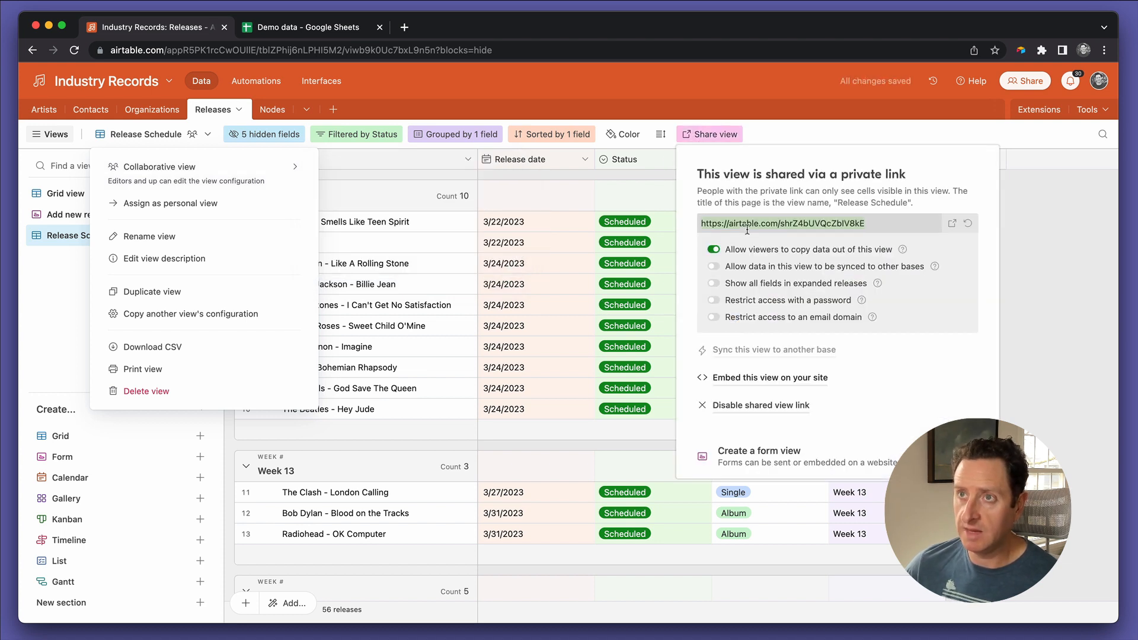
pyautogui.press('super+t')
pyautogui.press('Return')
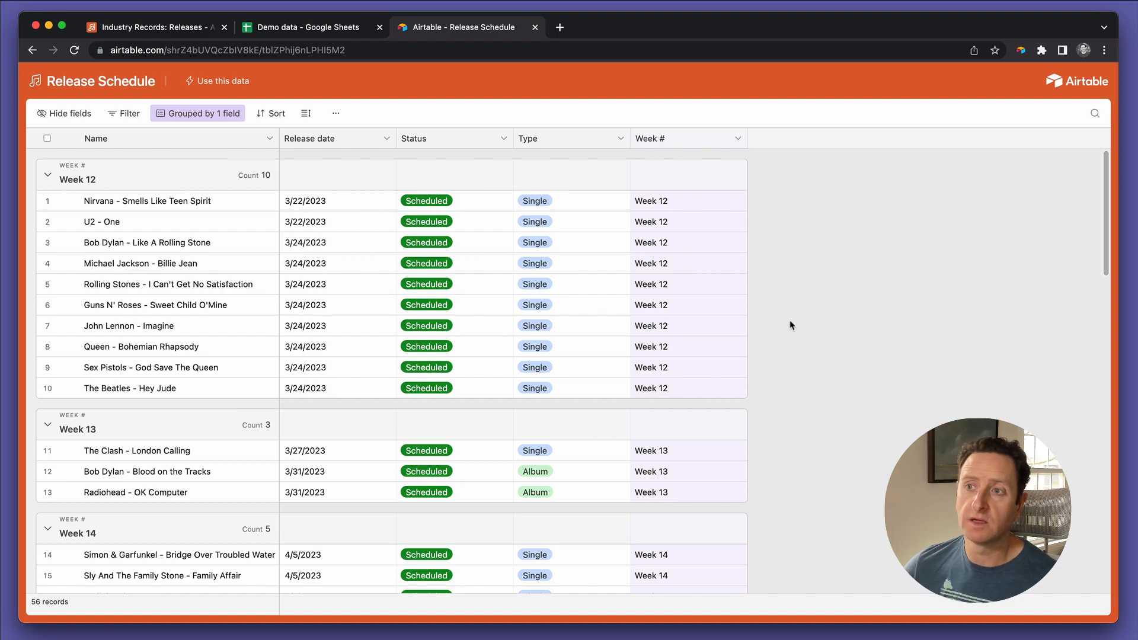
# Step: Examine the shared Release Schedule page, including its weekly groups and the Status and Type values of the releases
pyautogui.scroll(-10, 782, 296)
pyautogui.scroll(-15, 791, 325)
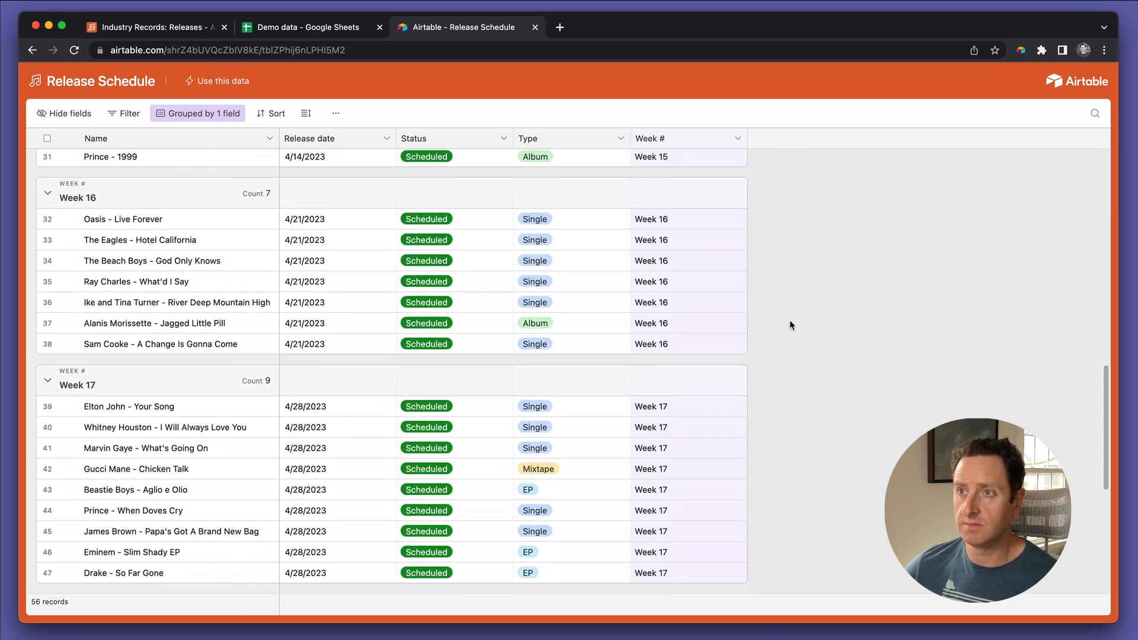
pyautogui.scroll(20, 792, 325)
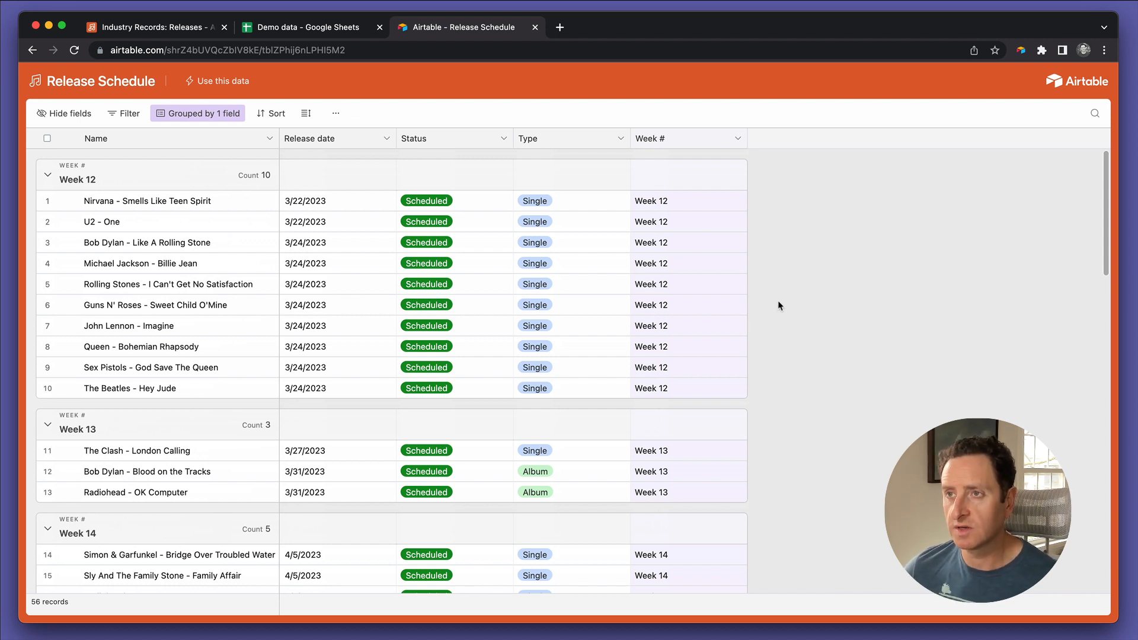
pyautogui.click(563, 204)
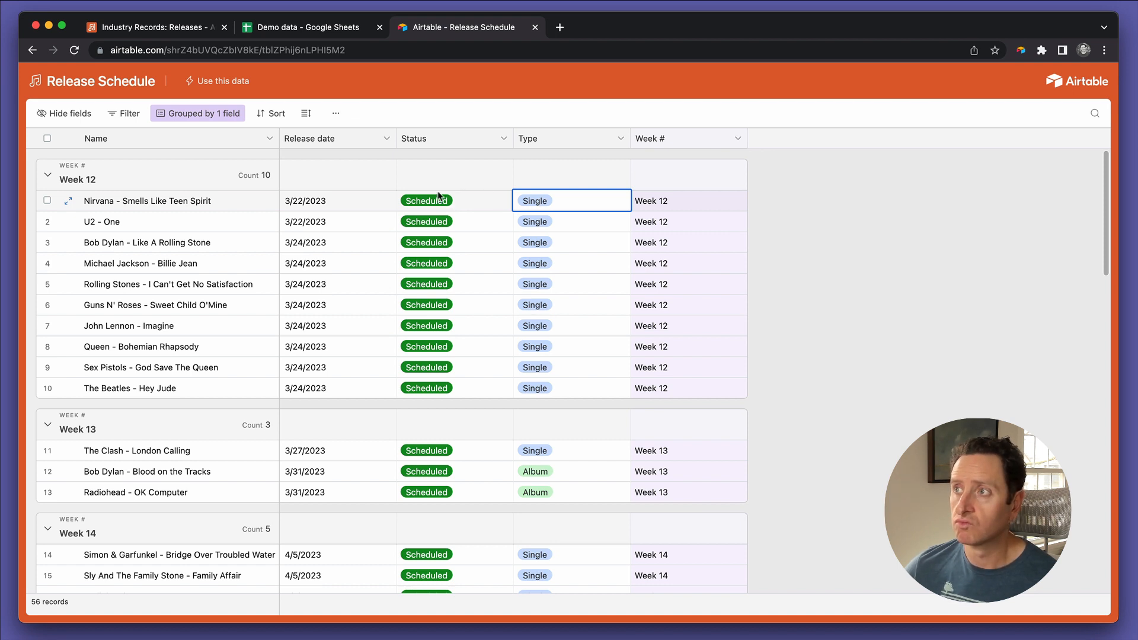
pyautogui.click(454, 204)
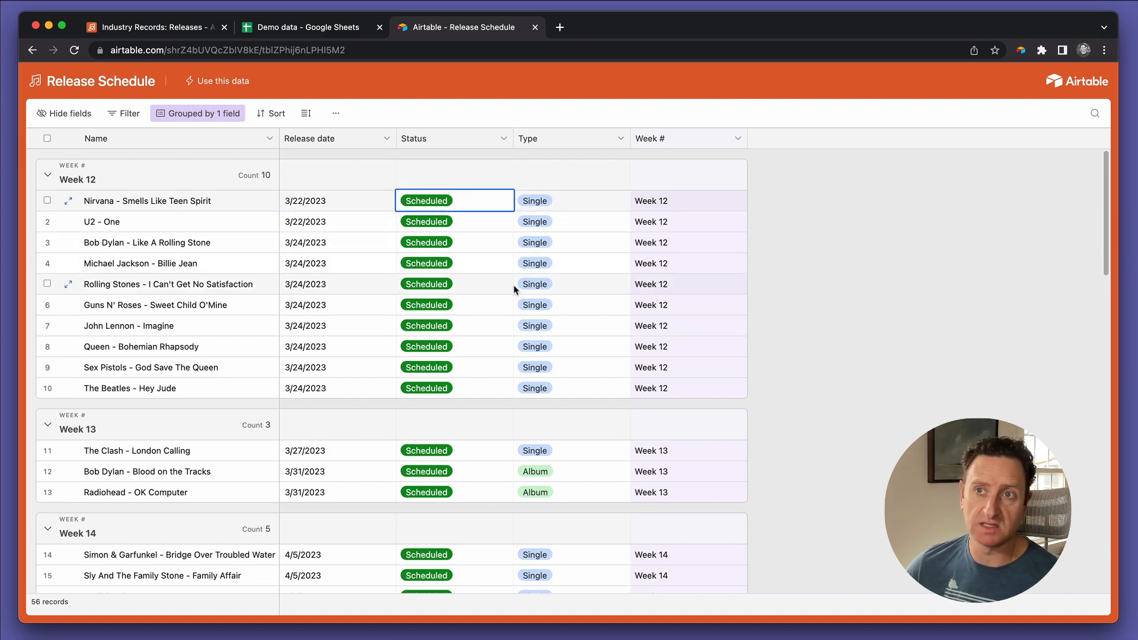
pyautogui.scroll(-1, 515, 289)
pyautogui.scroll(-5, 515, 290)
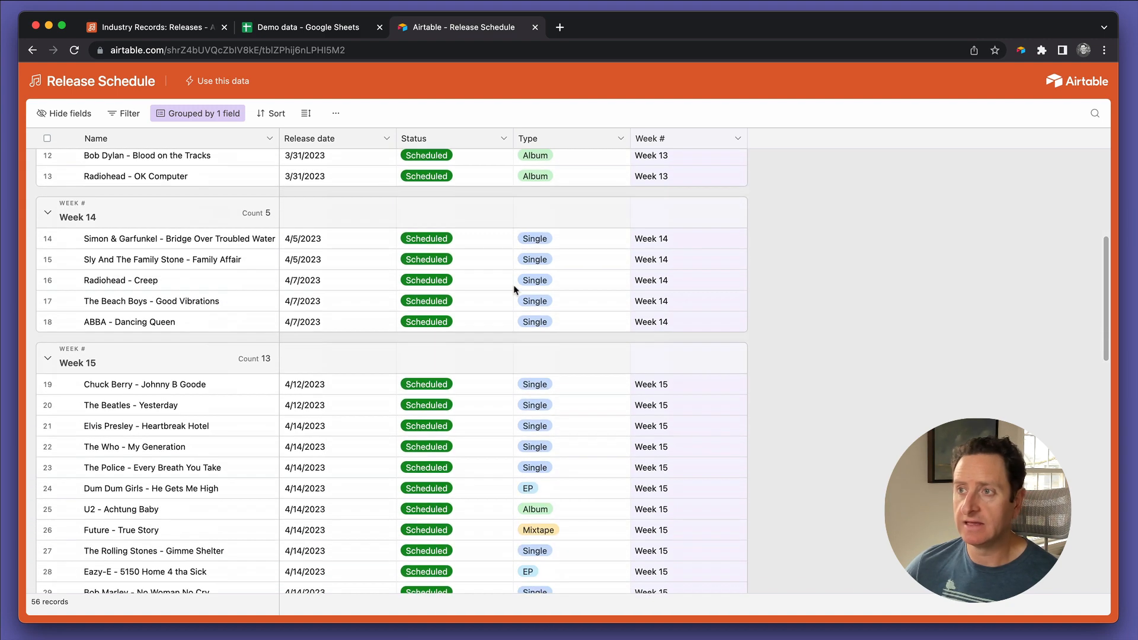
pyautogui.scroll(-2, 515, 289)
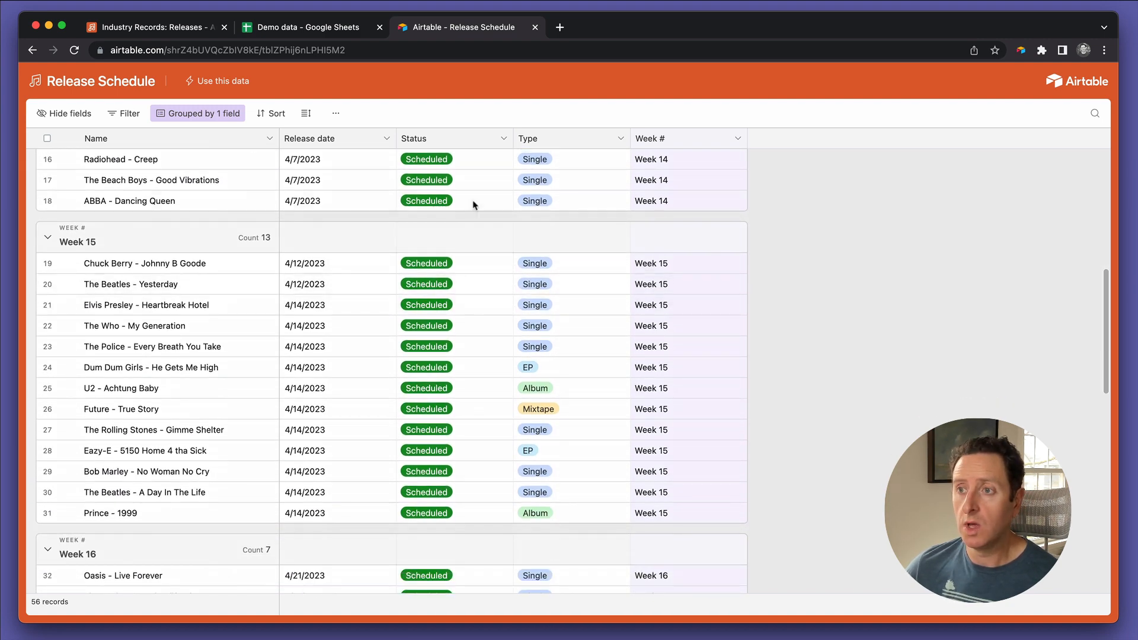
# Step: Return to the Industry Records base and close the view options and sharing details
pyautogui.click(313, 29)
pyautogui.click(178, 27)
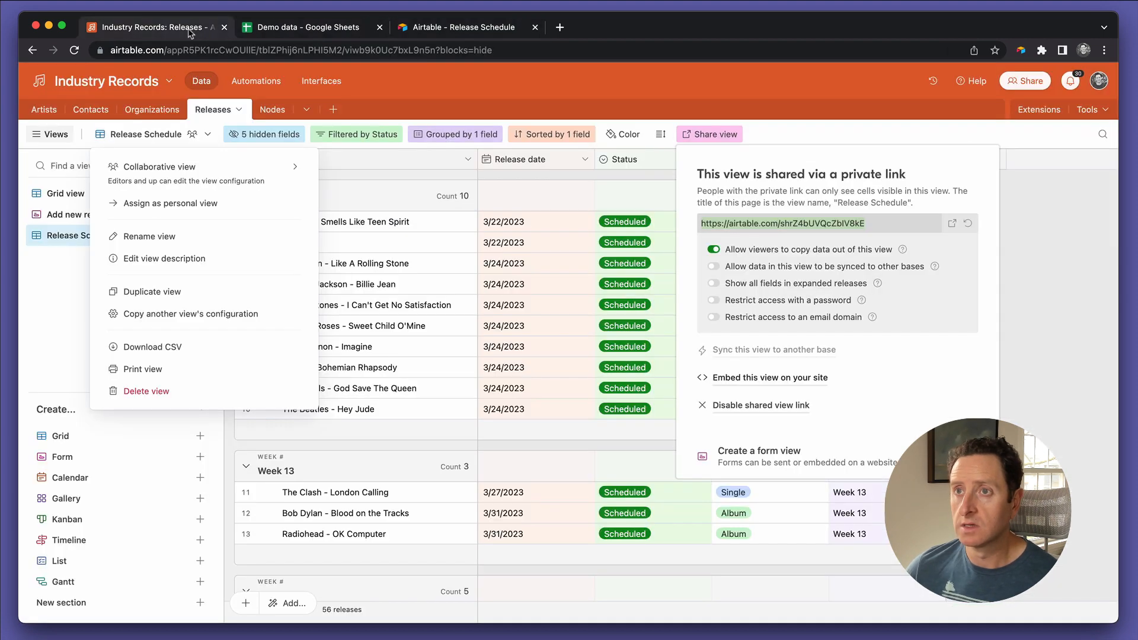
pyautogui.click(465, 93)
pyautogui.click(465, 93)
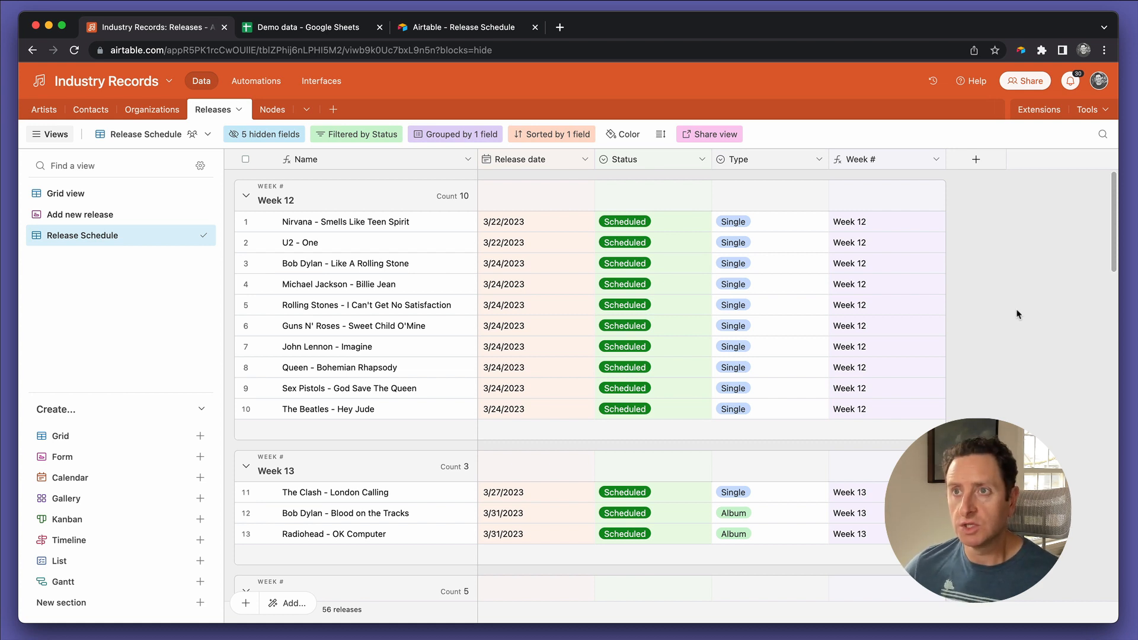
# Step: Start building a new interface in the base and name it Industry Records
pyautogui.click(312, 84)
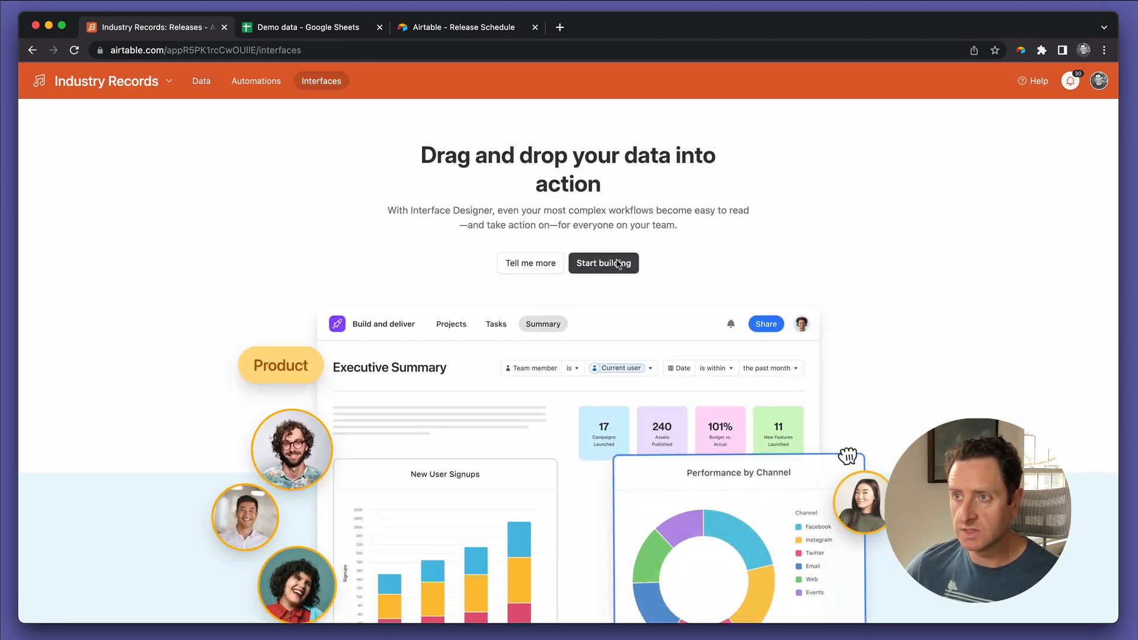
pyautogui.click(618, 265)
pyautogui.click(489, 289)
pyautogui.doubleClick(489, 289)
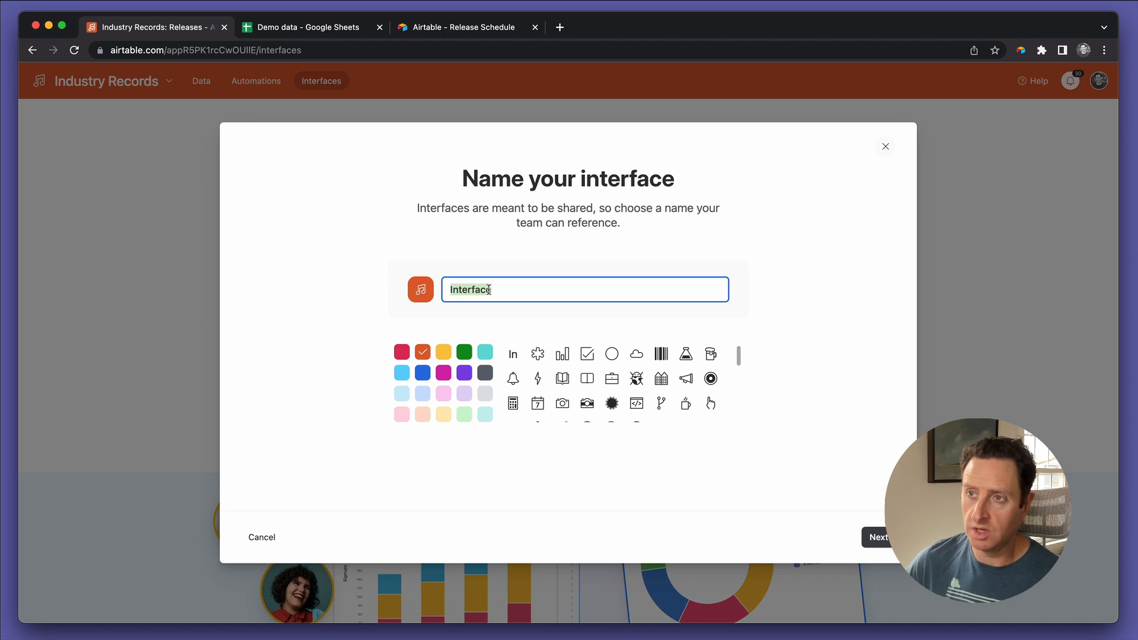
pyautogui.write('Idustry R')
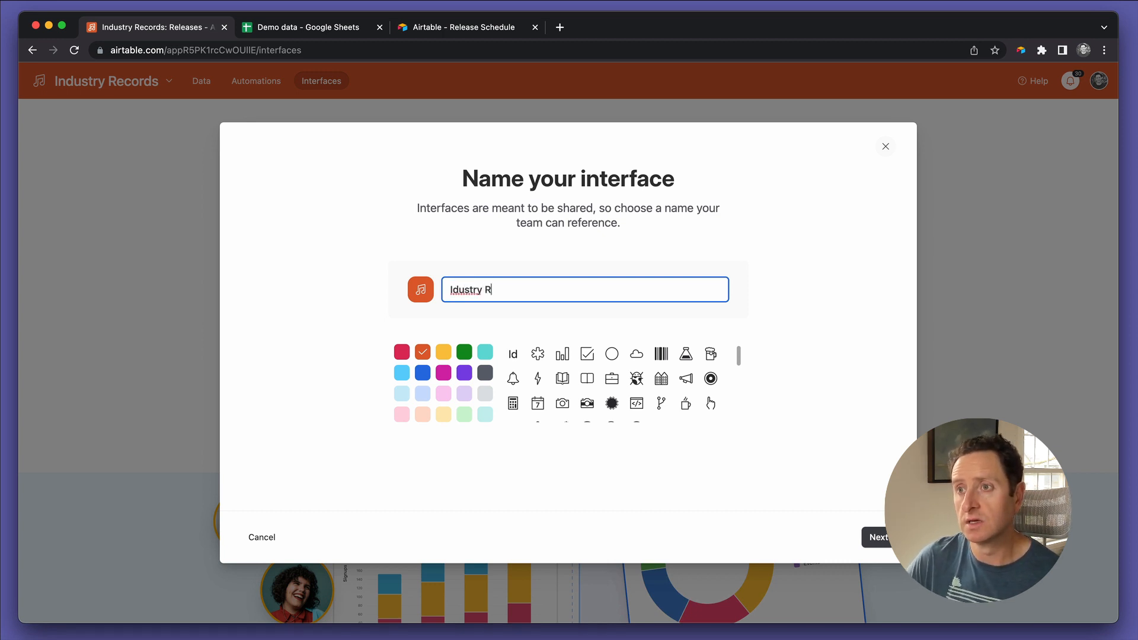
pyautogui.press('super+BackSpace')
pyautogui.write('In')
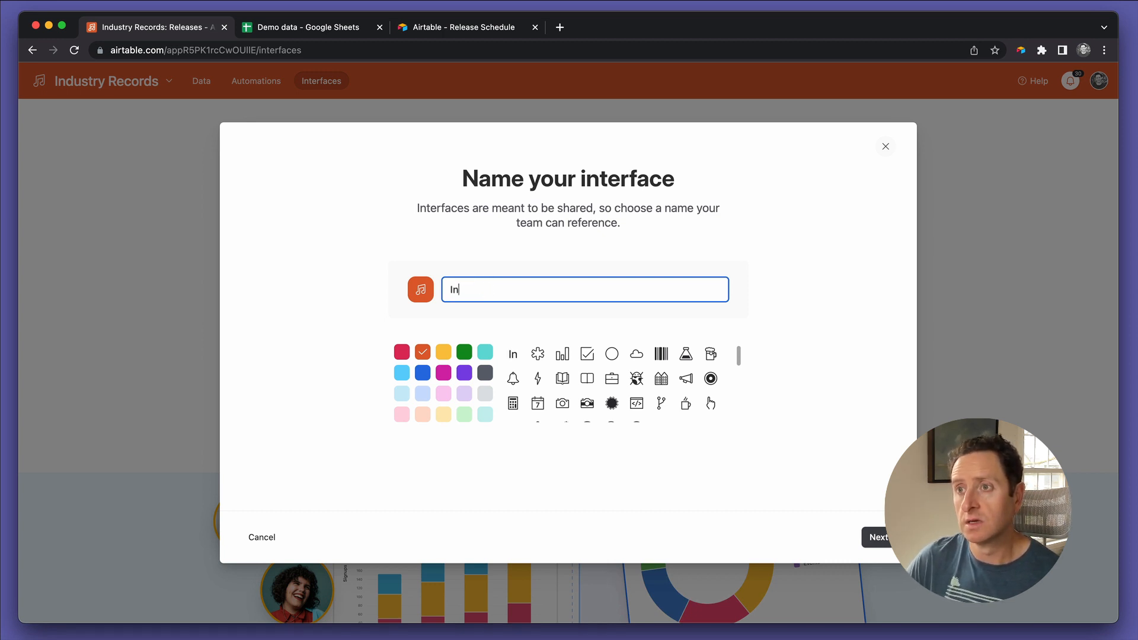
pyautogui.write('dustry Records')
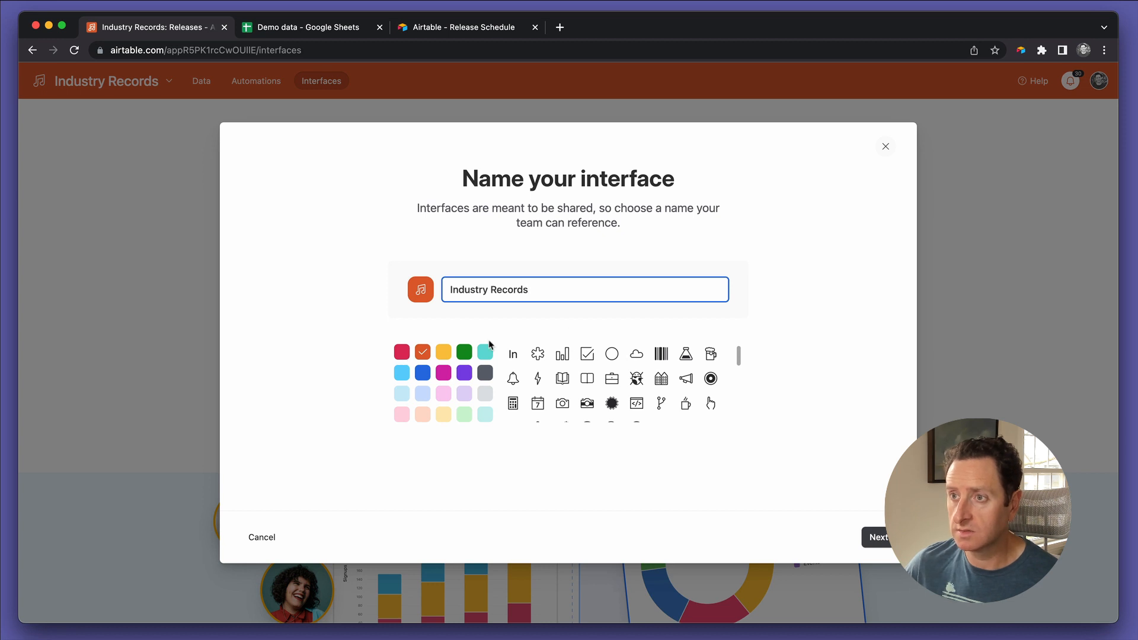
pyautogui.click(878, 535)
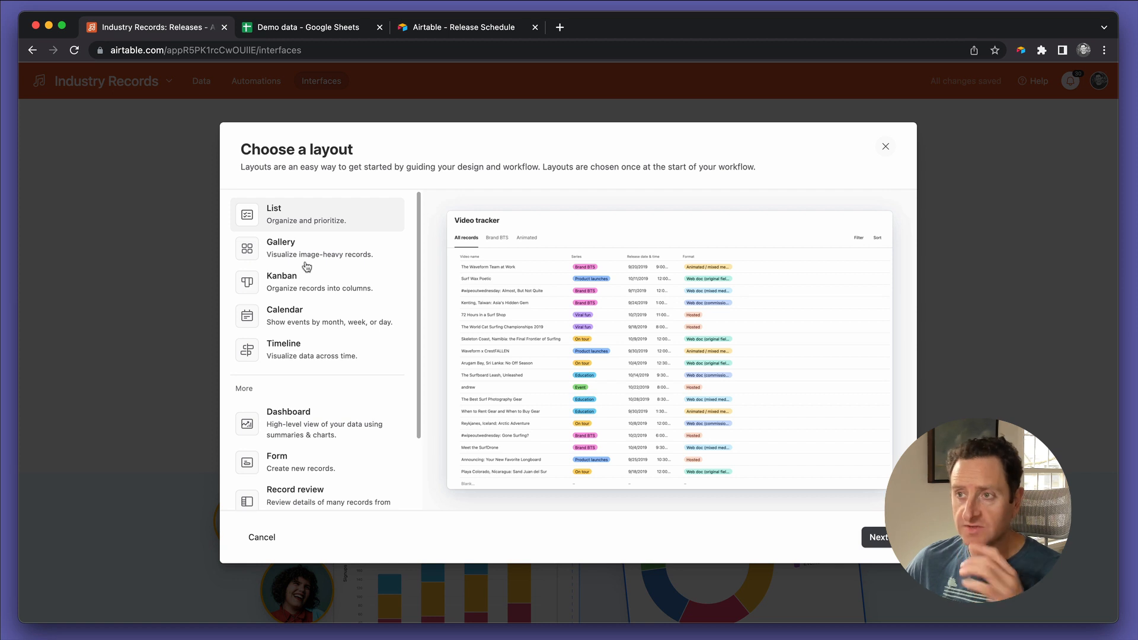
# Step: Preview the available interface page layouts, from List and Calendar through Dashboard, Record review and Record summary
pyautogui.scroll(-3, 307, 267)
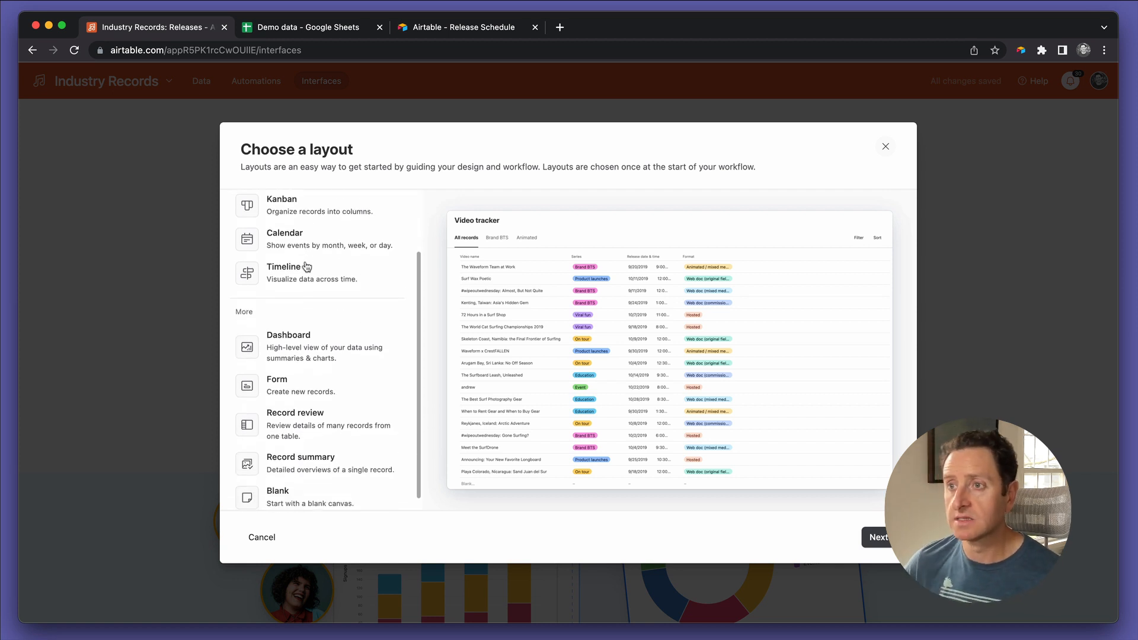
pyautogui.scroll(-1, 306, 267)
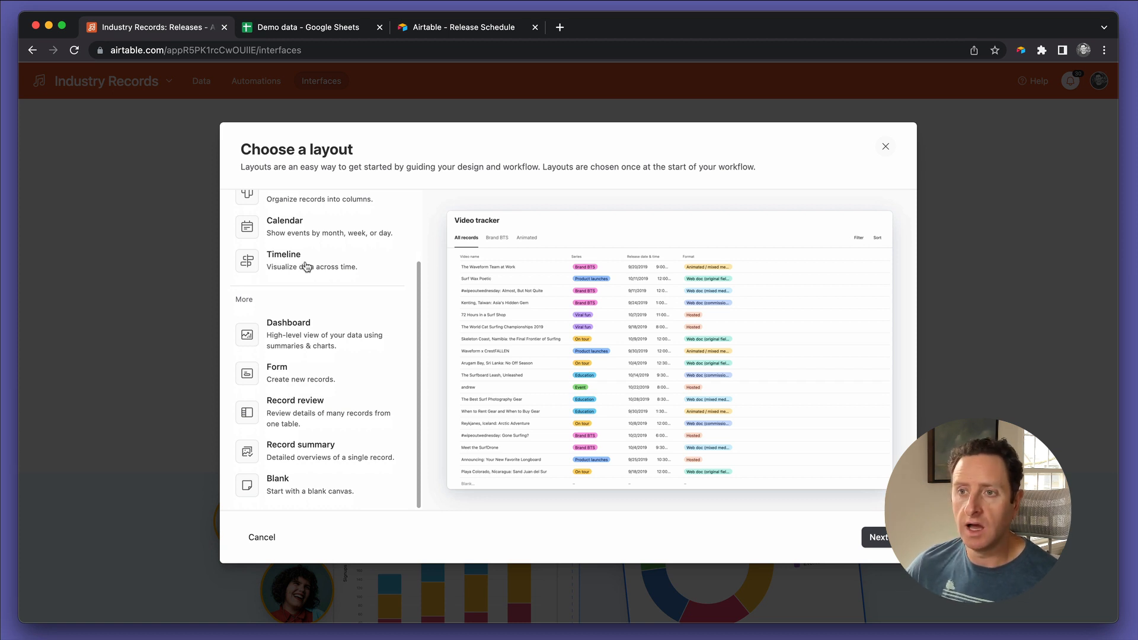
pyautogui.click(333, 482)
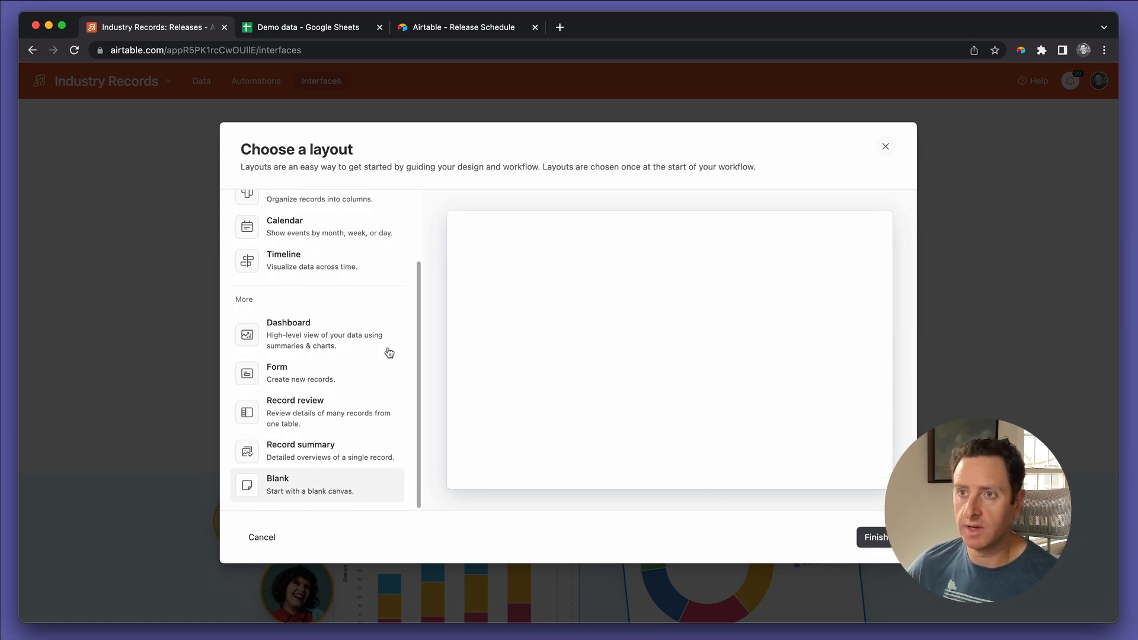
pyautogui.scroll(5, 362, 345)
pyautogui.click(326, 228)
pyautogui.click(317, 242)
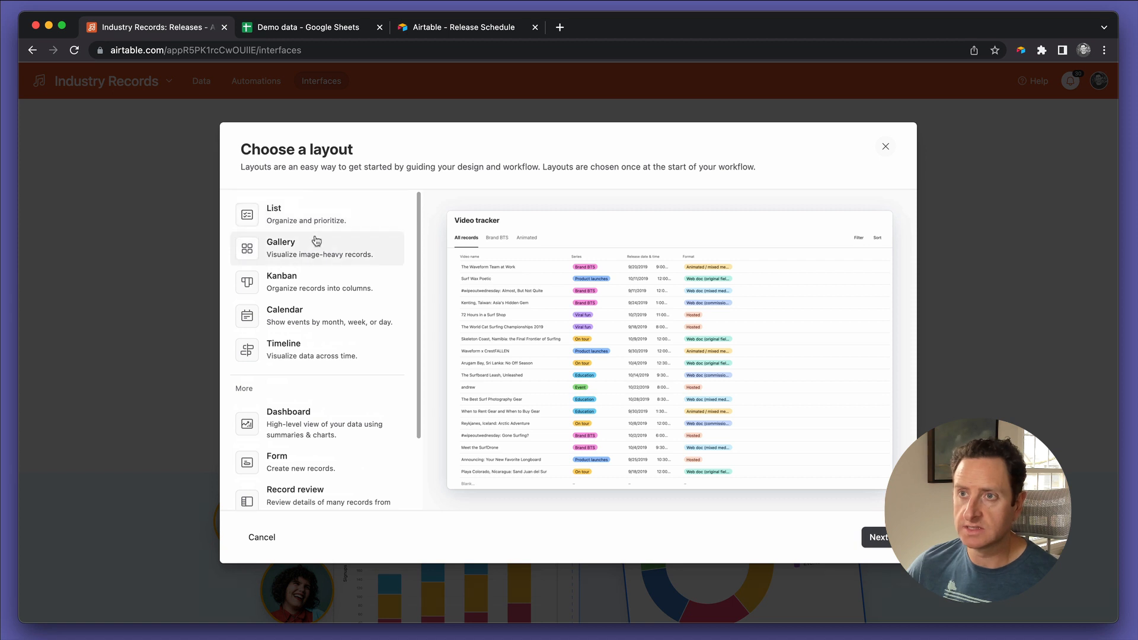
pyautogui.click(305, 281)
pyautogui.click(300, 320)
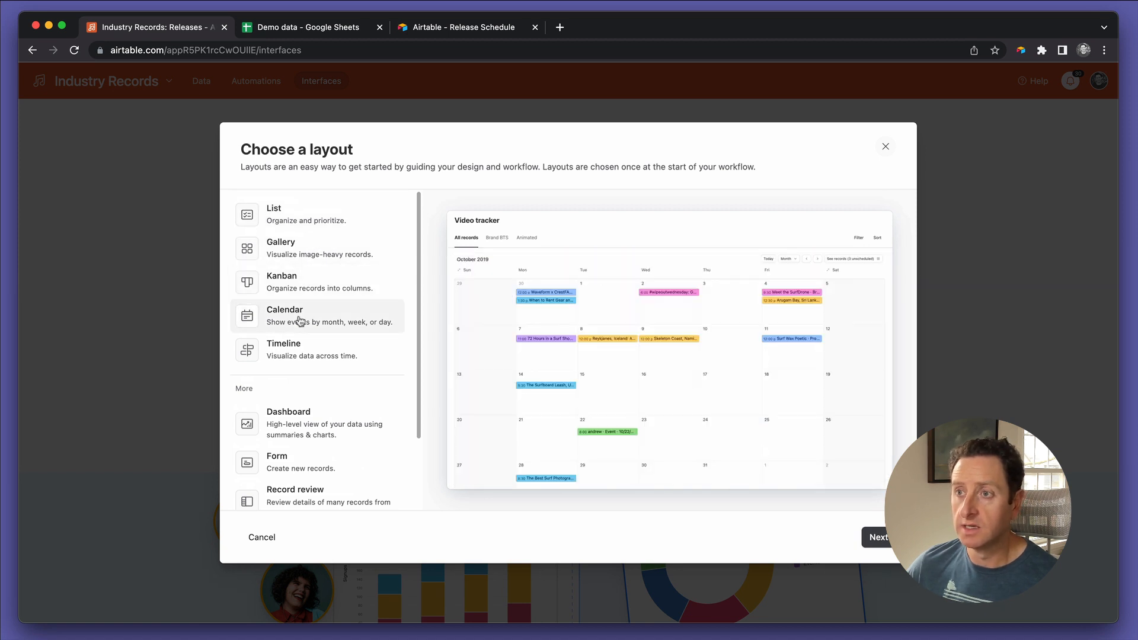
pyautogui.click(304, 350)
pyautogui.scroll(-2, 302, 359)
pyautogui.click(299, 388)
pyautogui.scroll(-2, 299, 388)
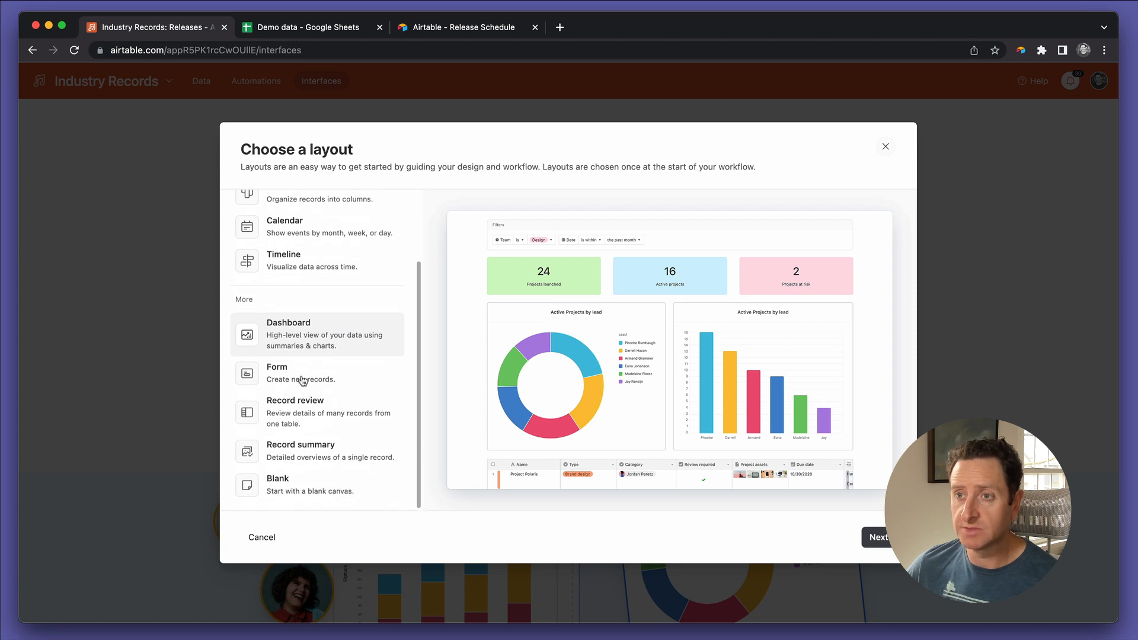
pyautogui.click(301, 378)
pyautogui.click(301, 409)
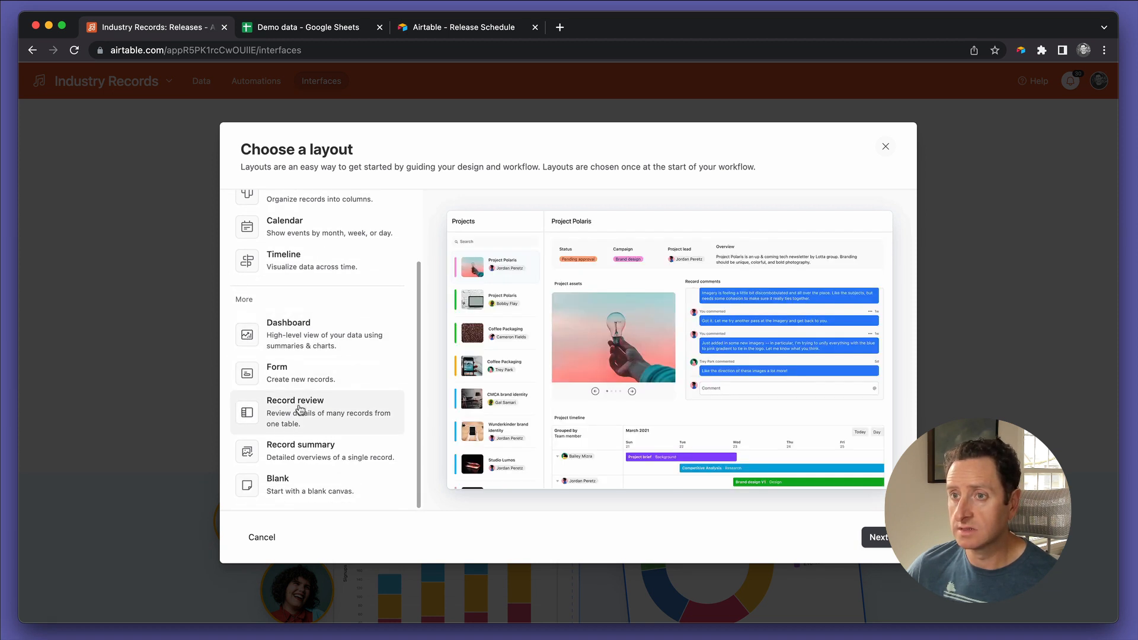
pyautogui.click(295, 451)
# Step: Create the interface's first page with the Blank layout and rename the page Artists
pyautogui.click(292, 491)
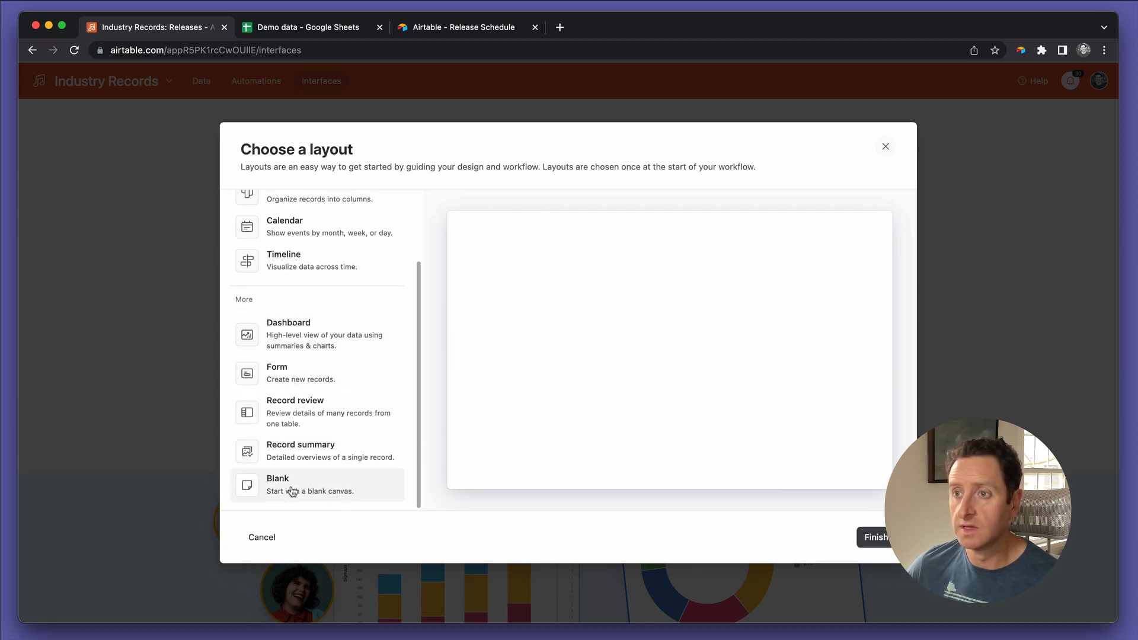
pyautogui.click(873, 537)
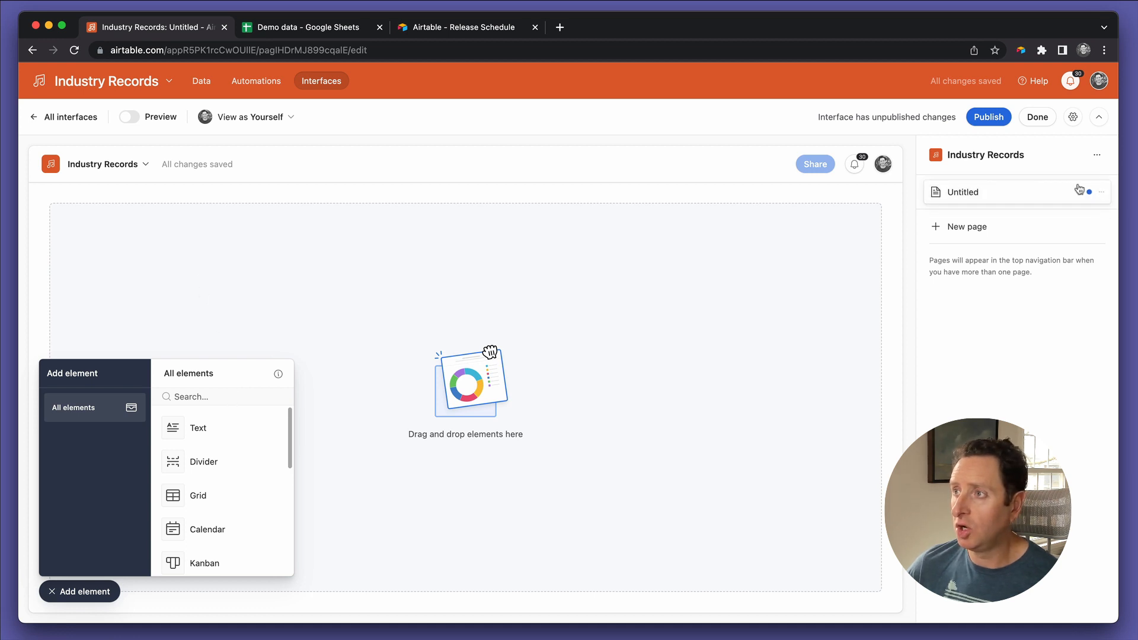
pyautogui.click(1097, 192)
pyautogui.click(1039, 230)
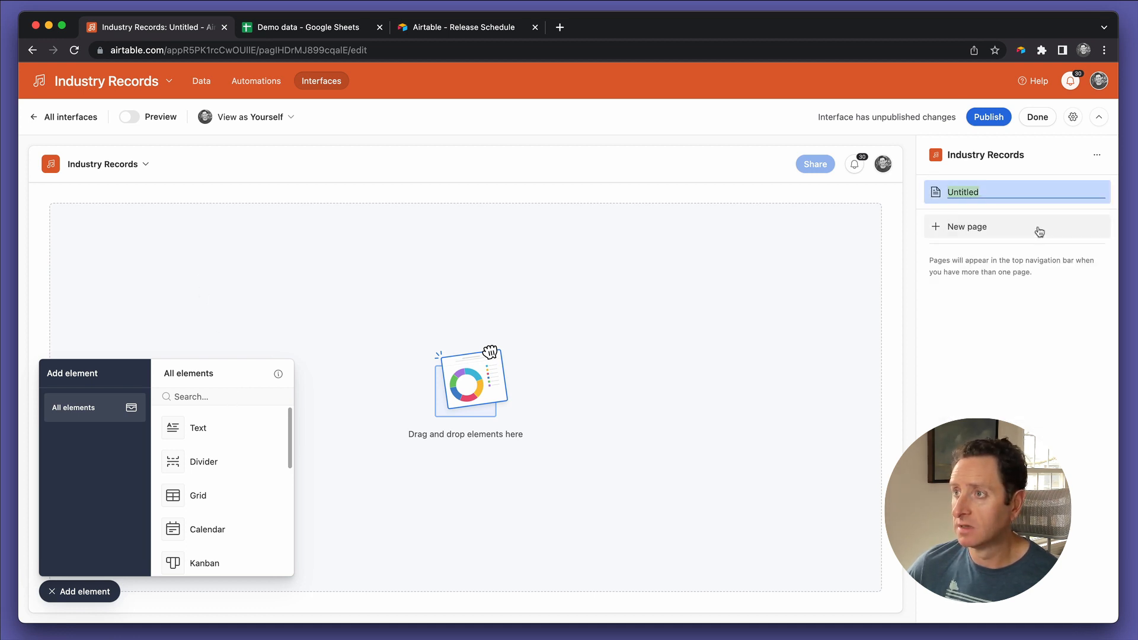
pyautogui.write('Artists')
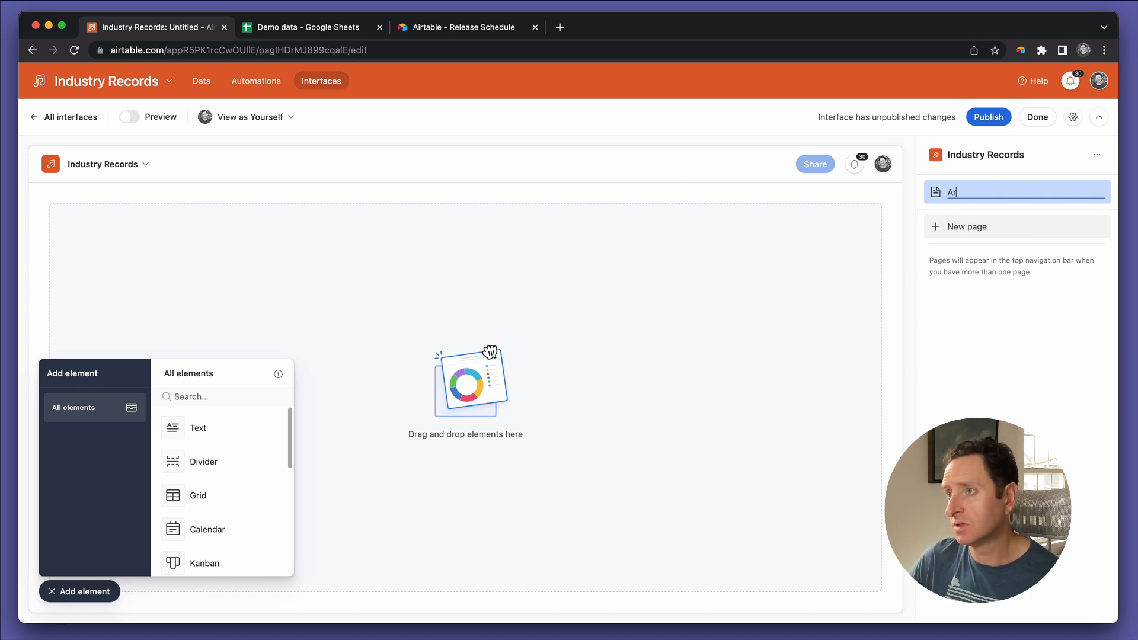
# Step: Add a second page to the interface with the Blank layout and rename it Releases
pyautogui.click(1001, 225)
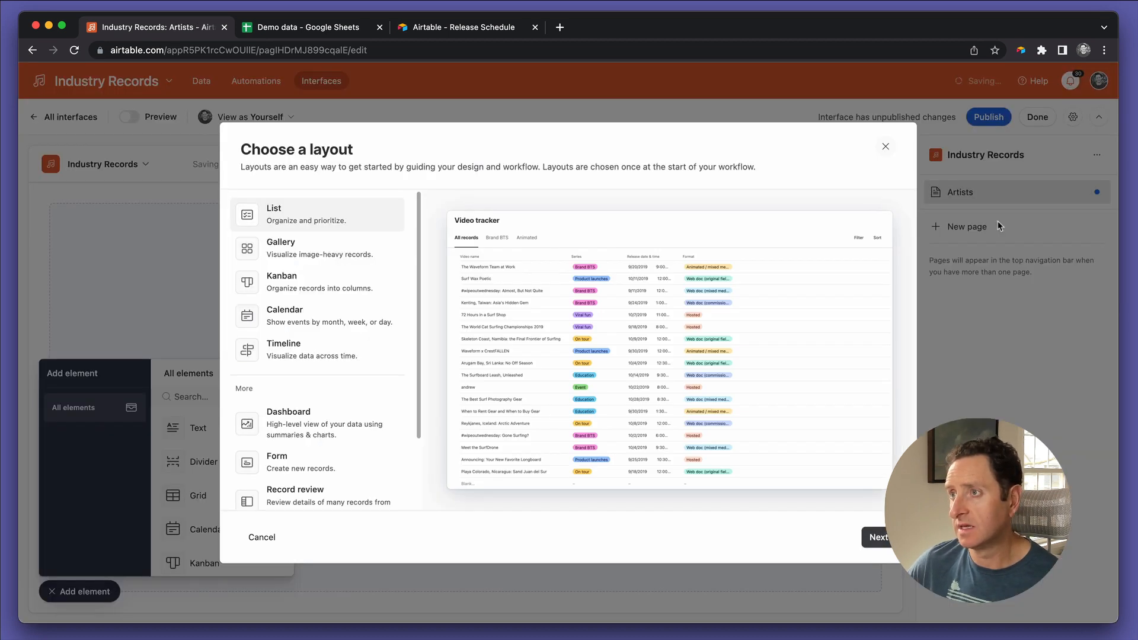
pyautogui.scroll(-3, 349, 439)
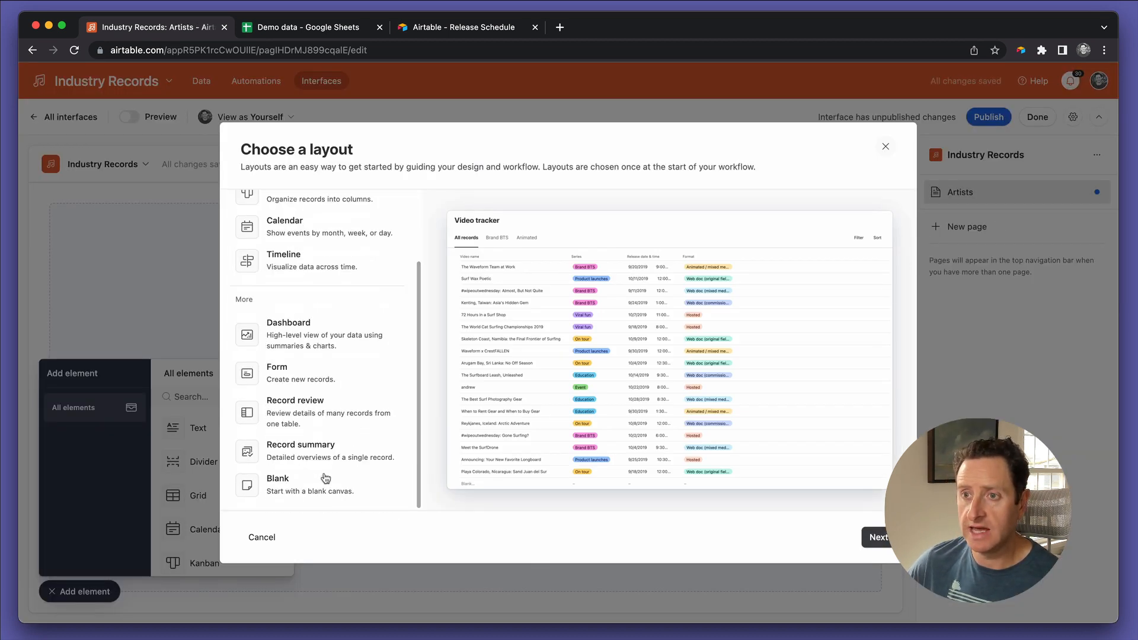
pyautogui.click(325, 480)
pyautogui.click(871, 539)
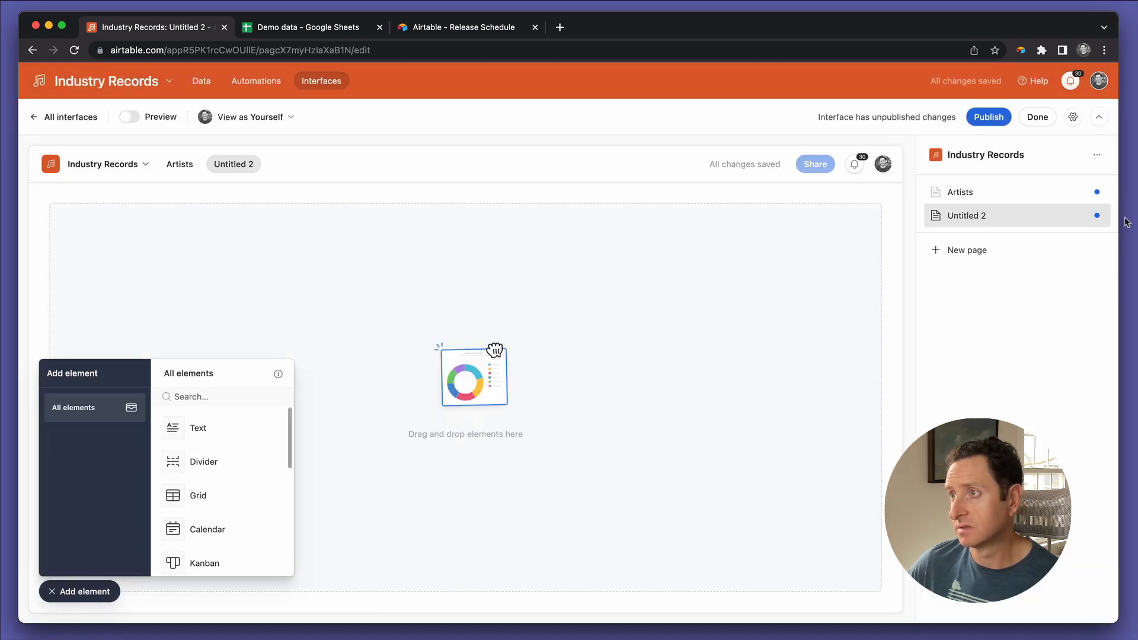
pyautogui.click(1097, 216)
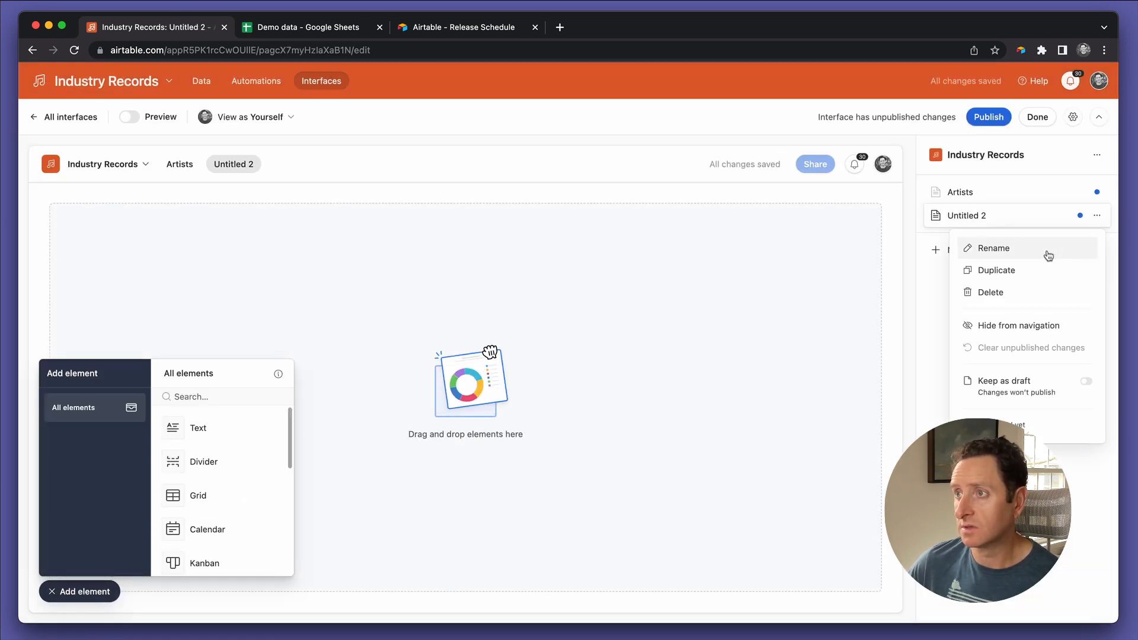
pyautogui.click(1049, 255)
pyautogui.write('Re')
pyautogui.write('lease C')
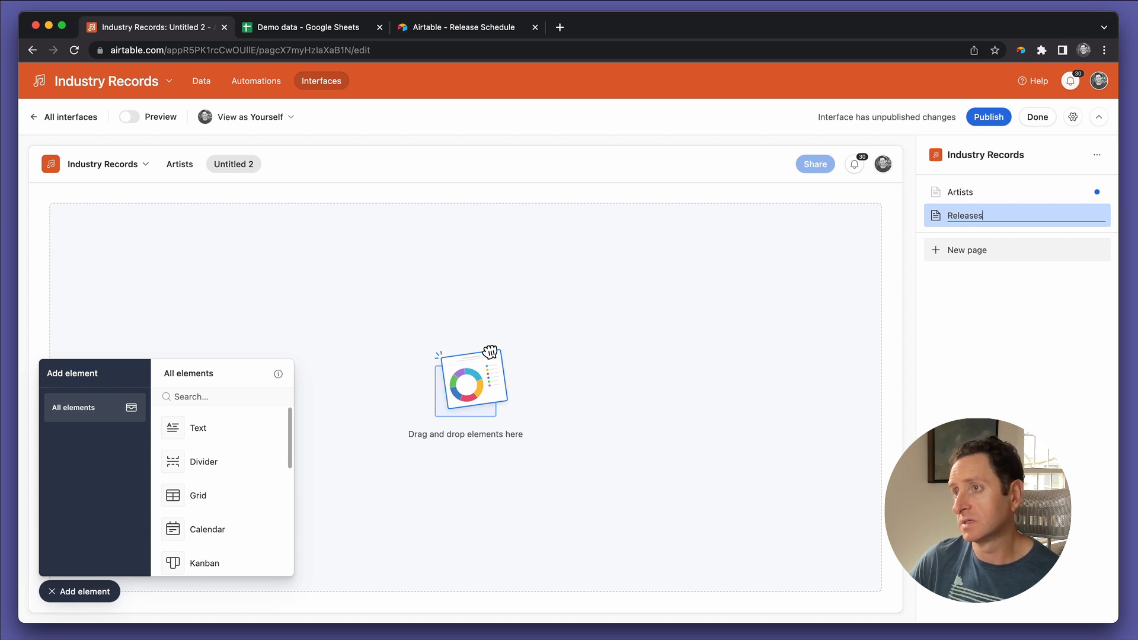
pyautogui.press('Return')
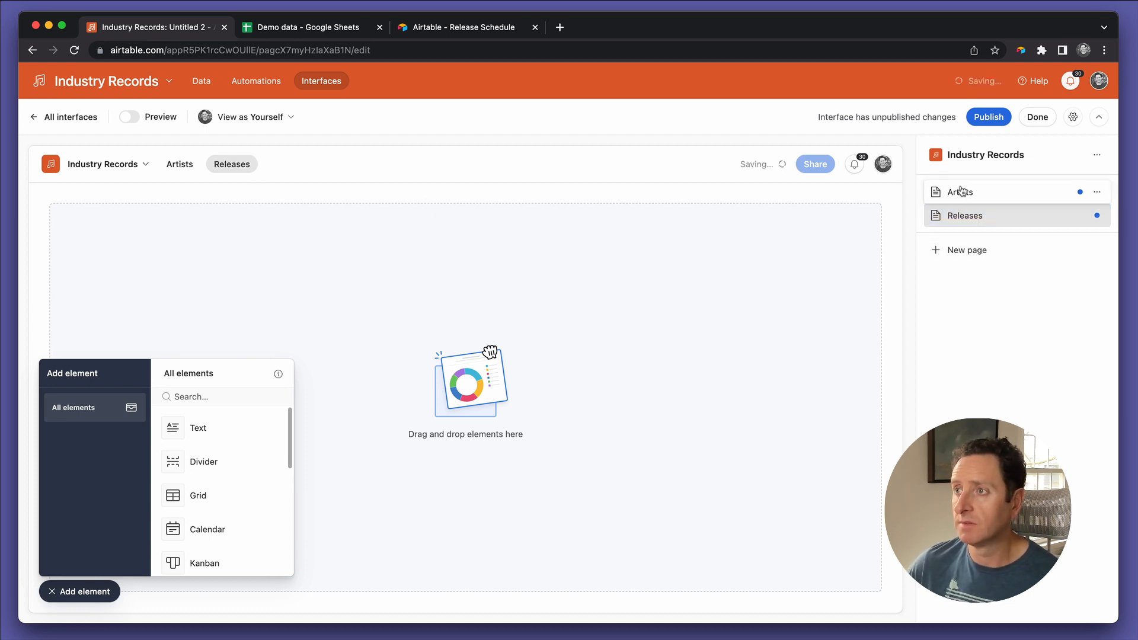
# Step: Place a text element at the top of the Artists page reading Artists and format it as a Small heading
pyautogui.click(962, 190)
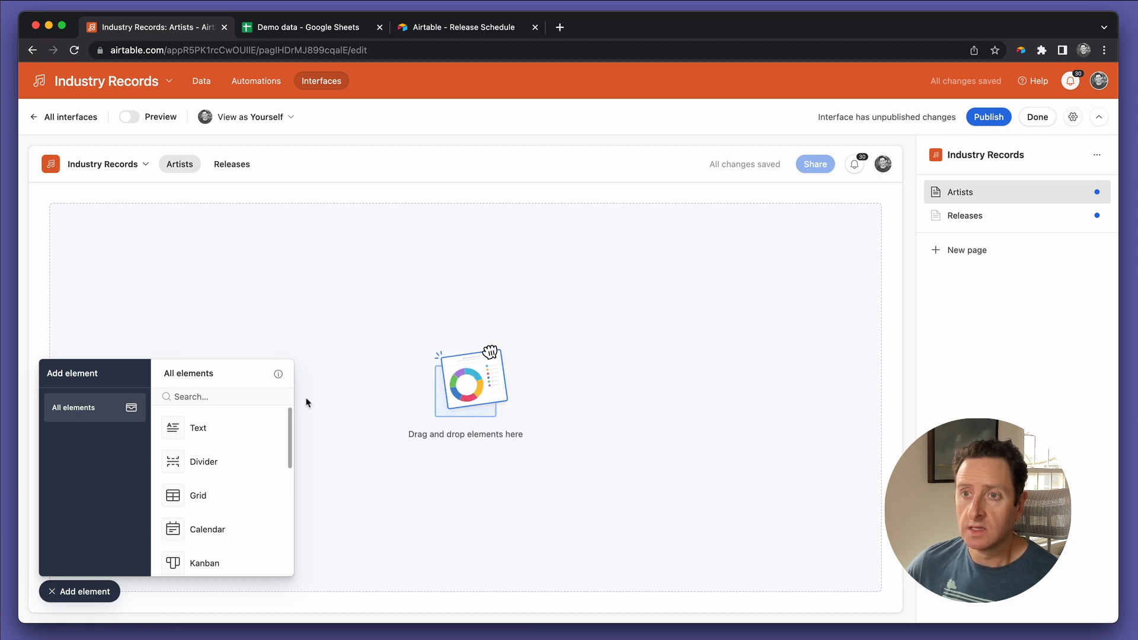
pyautogui.click(224, 430)
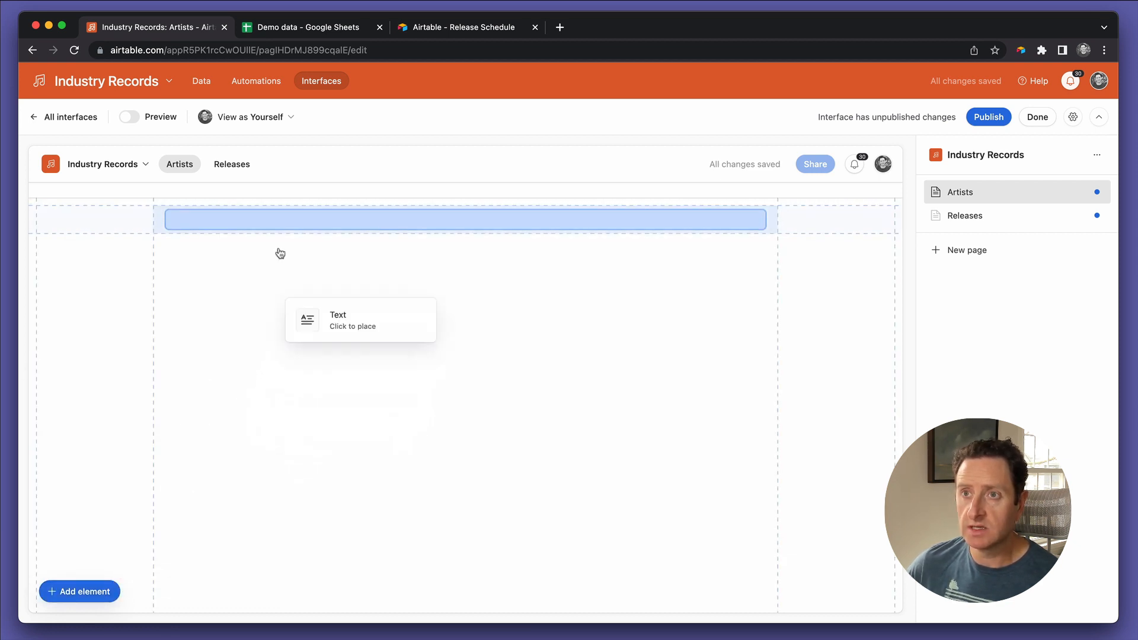
pyautogui.click(256, 218)
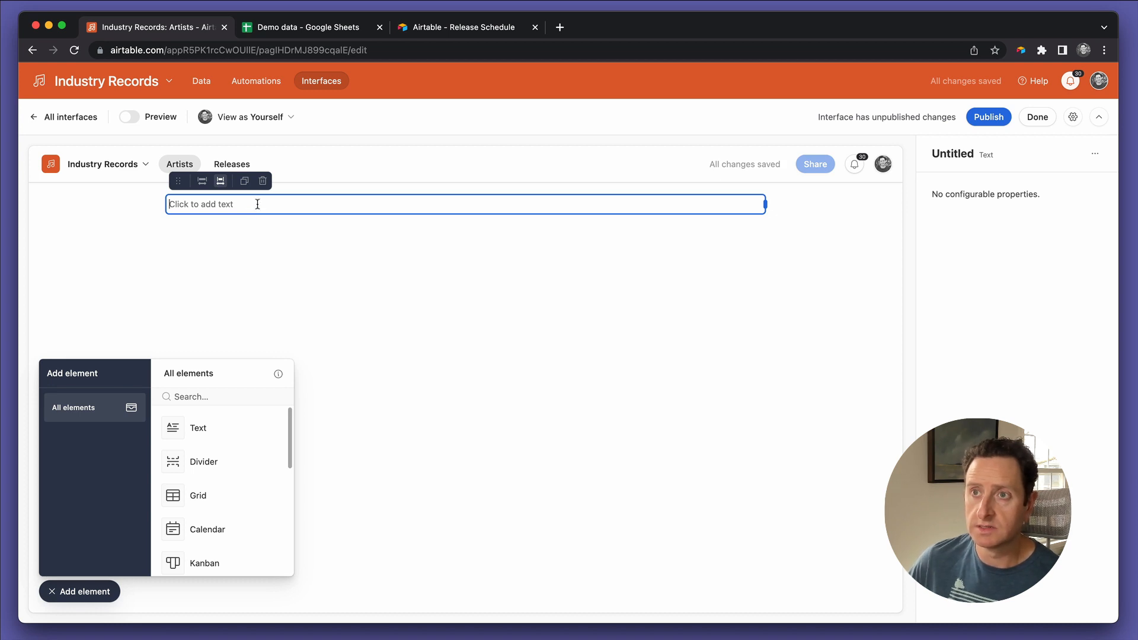
pyautogui.write('Artists')
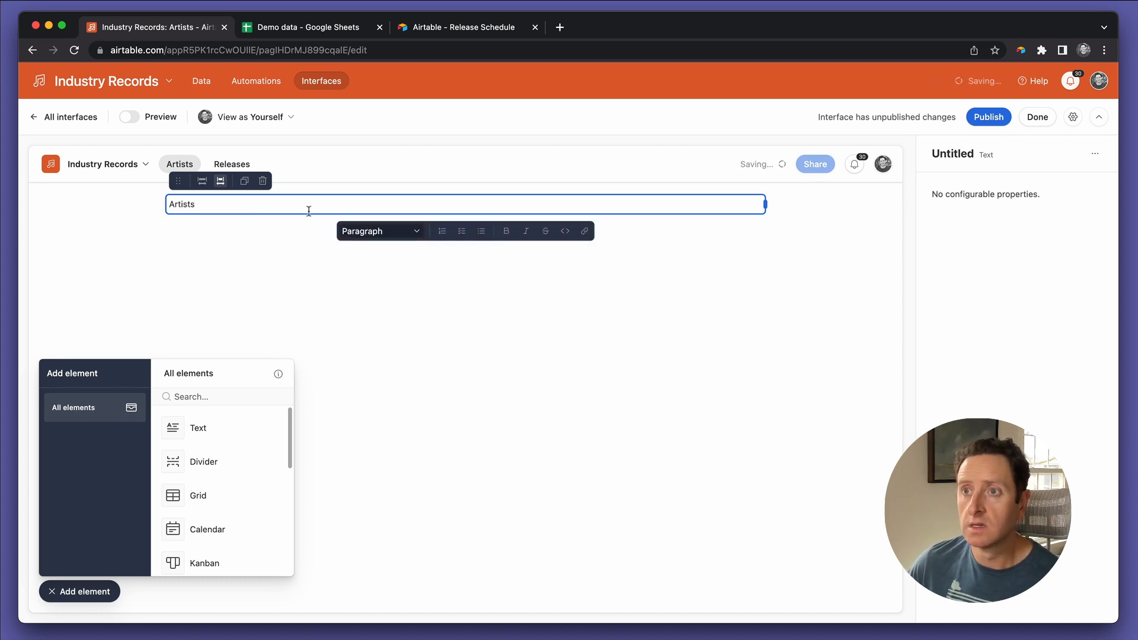
pyautogui.click(370, 237)
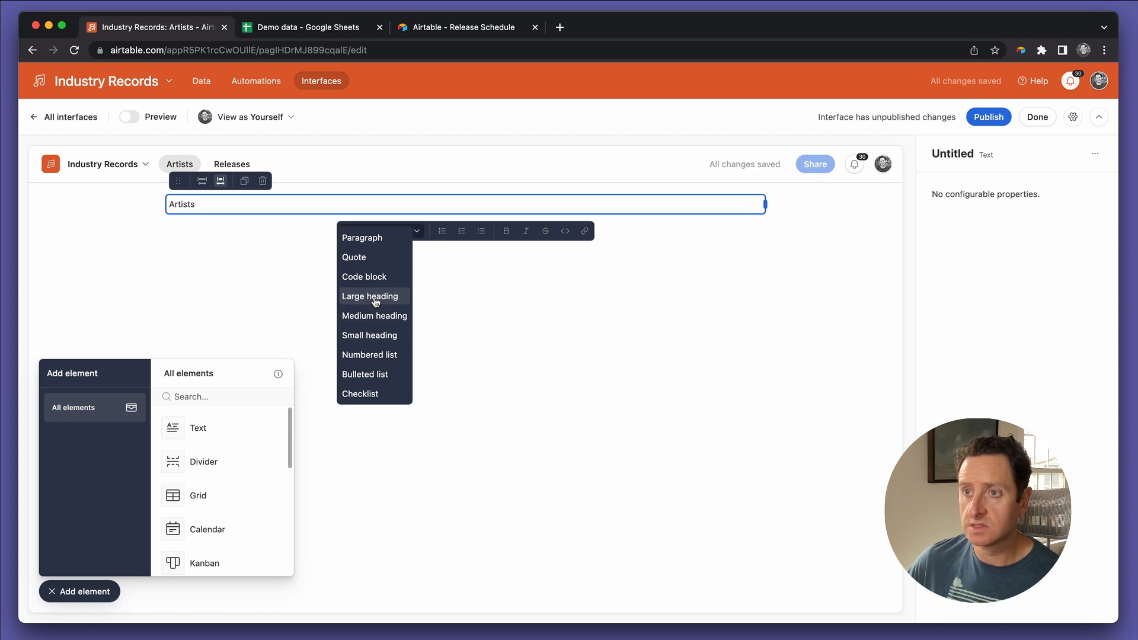
pyautogui.click(383, 335)
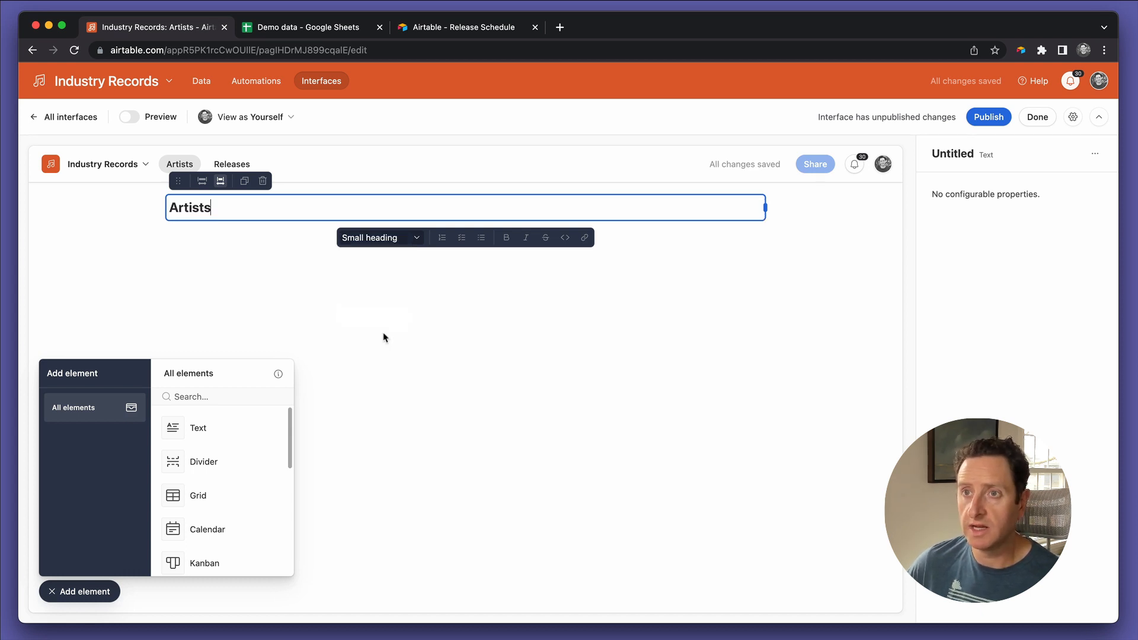
# Step: Duplicate the Artists heading, place the copy beside the original in a second column, and clear the copy's text
pyautogui.click(244, 181)
pyautogui.click(227, 240)
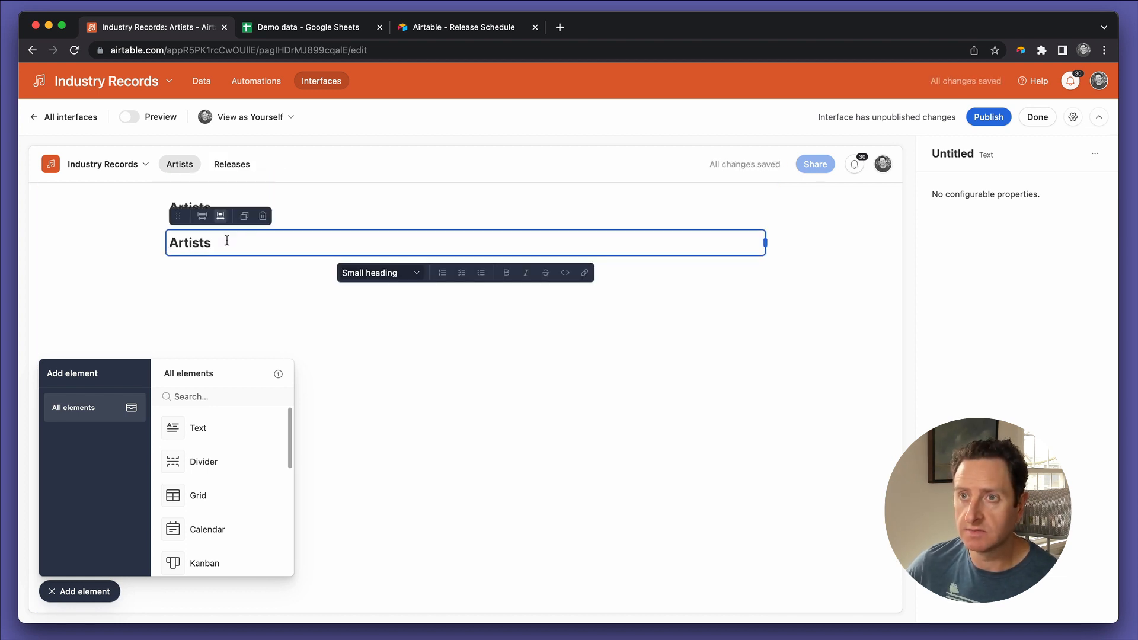
pyautogui.moveTo(178, 216); pyautogui.dragTo(511, 224)
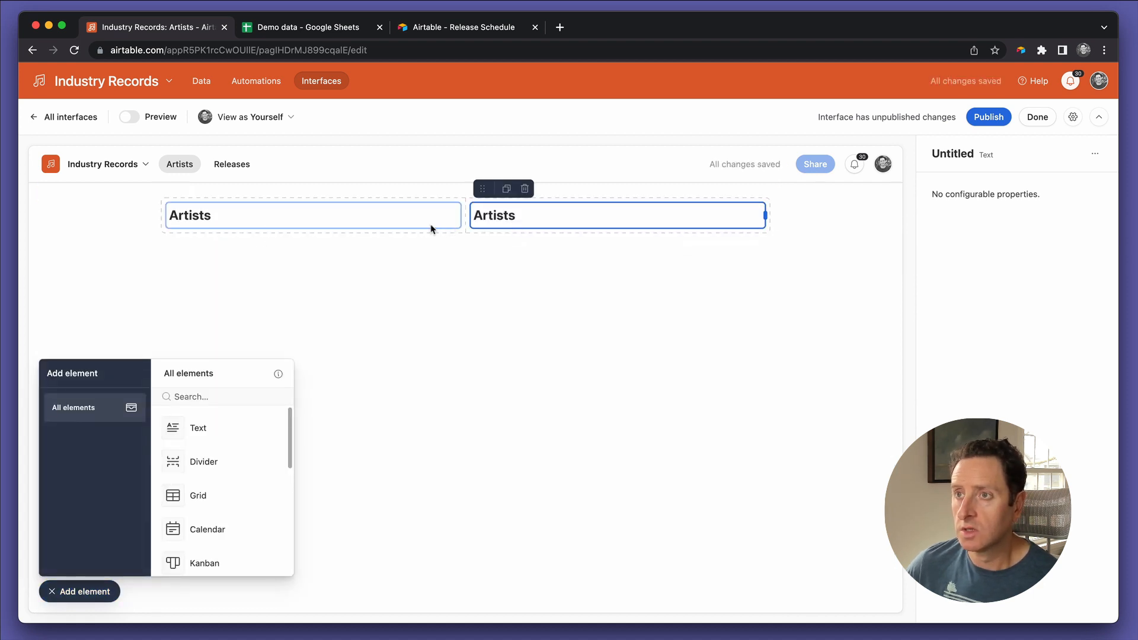
pyautogui.click(521, 209)
pyautogui.doubleClick(522, 209)
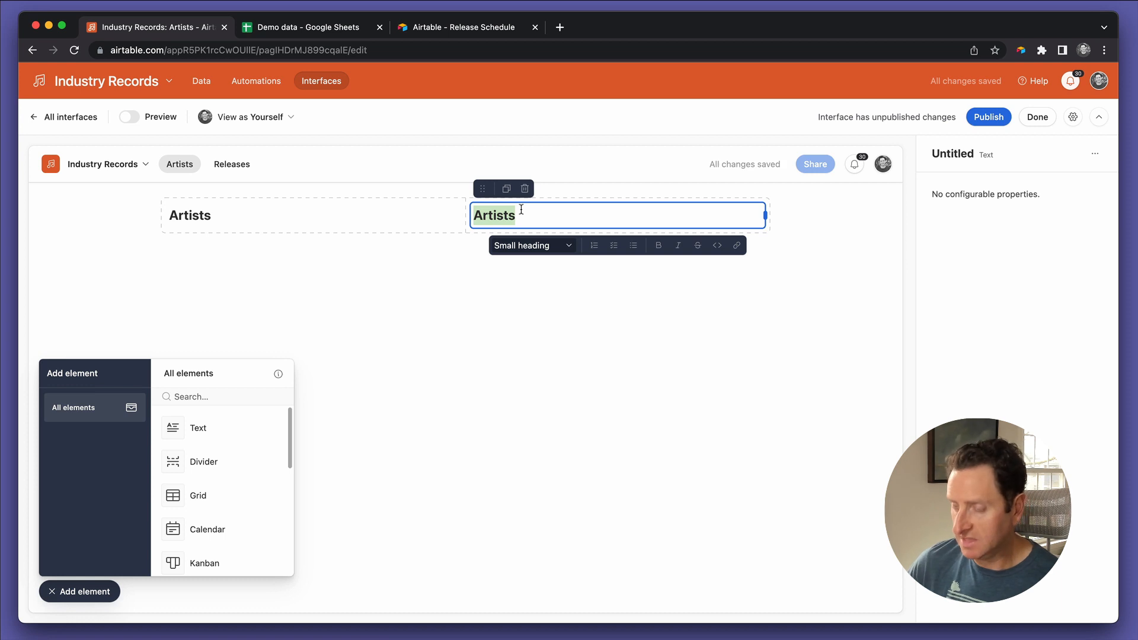
pyautogui.press('BackSpace')
# Step: Give the two-column section holding the Artists heading a light grey background
pyautogui.click(362, 275)
pyautogui.click(281, 214)
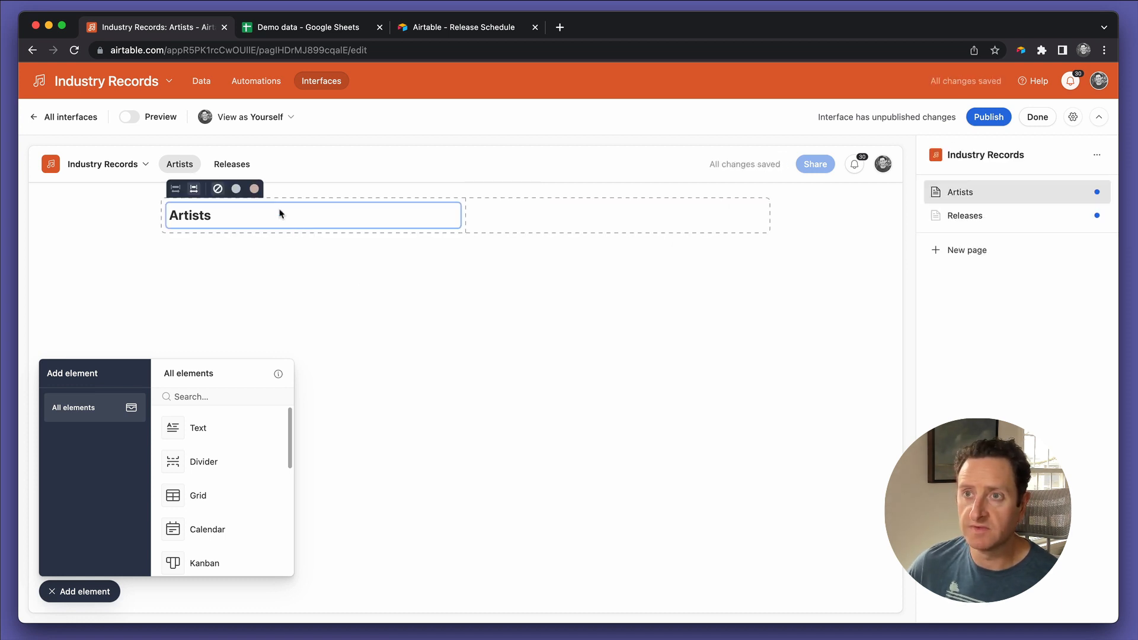
pyautogui.click(237, 189)
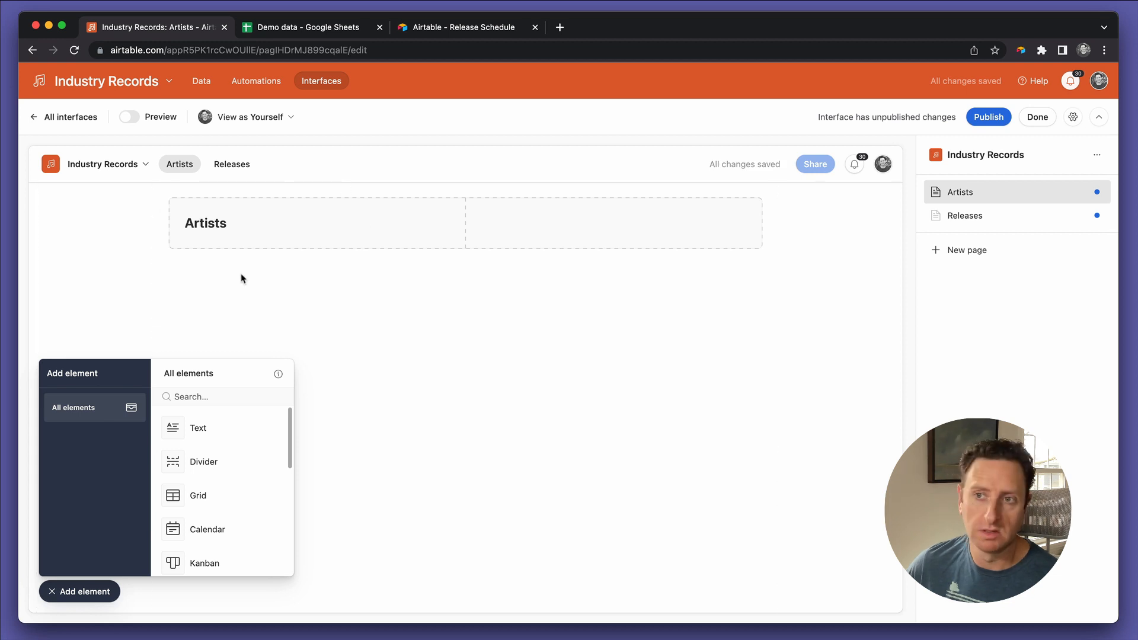
# Step: Add a Grid element directly below the heading section of the Artists page
pyautogui.scroll(-1, 218, 488)
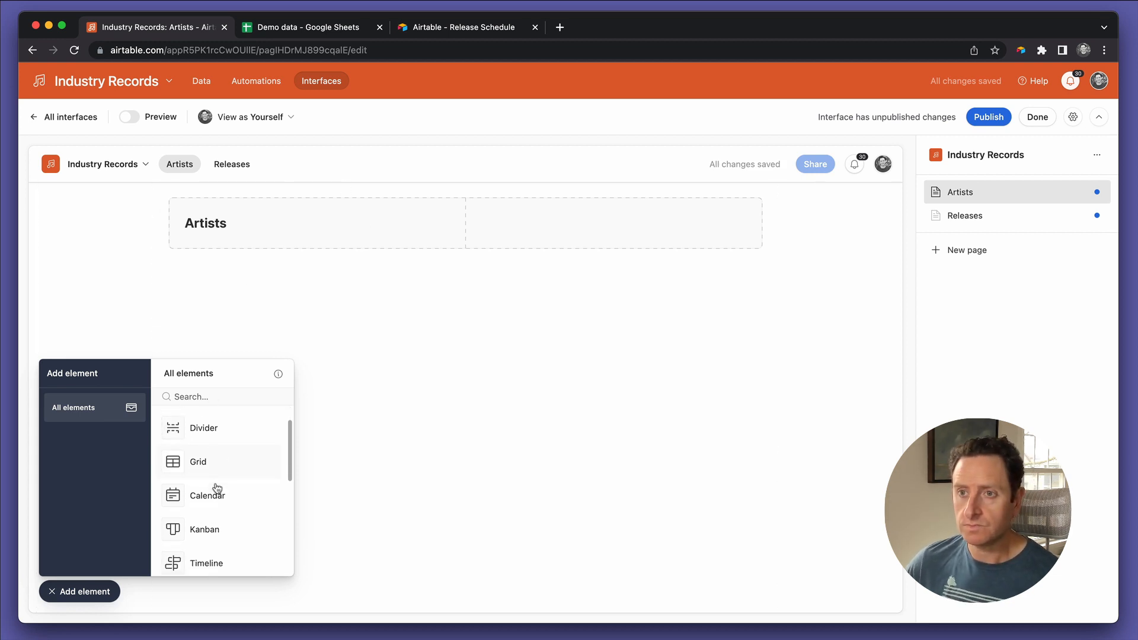
pyautogui.scroll(-3, 217, 488)
pyautogui.scroll(2, 217, 488)
pyautogui.scroll(1, 218, 488)
pyautogui.click(213, 493)
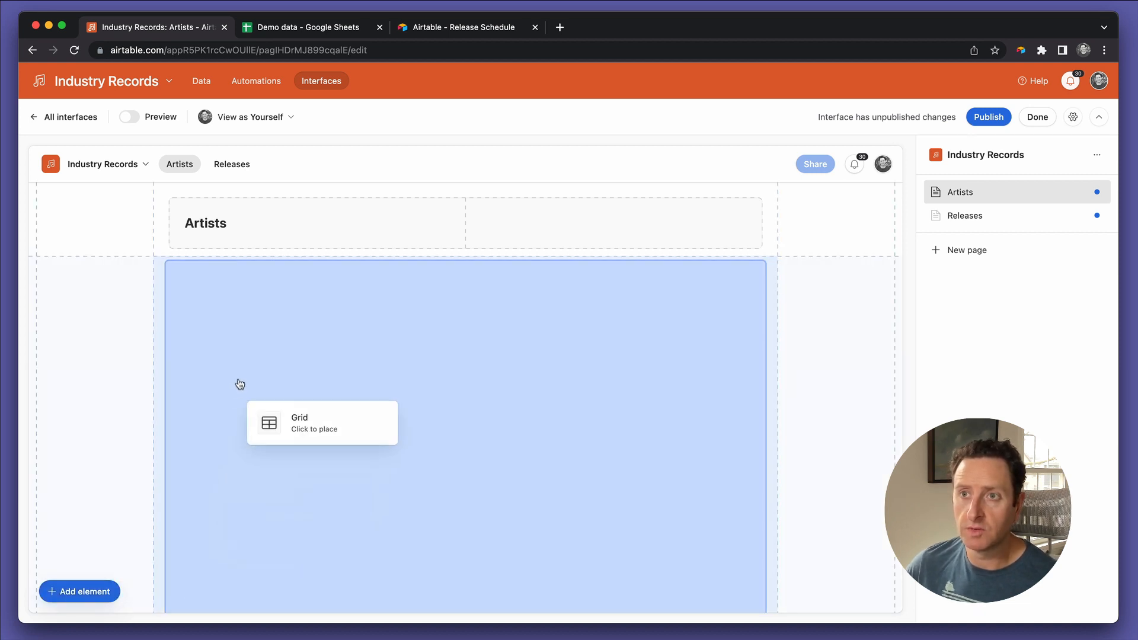
pyautogui.click(251, 373)
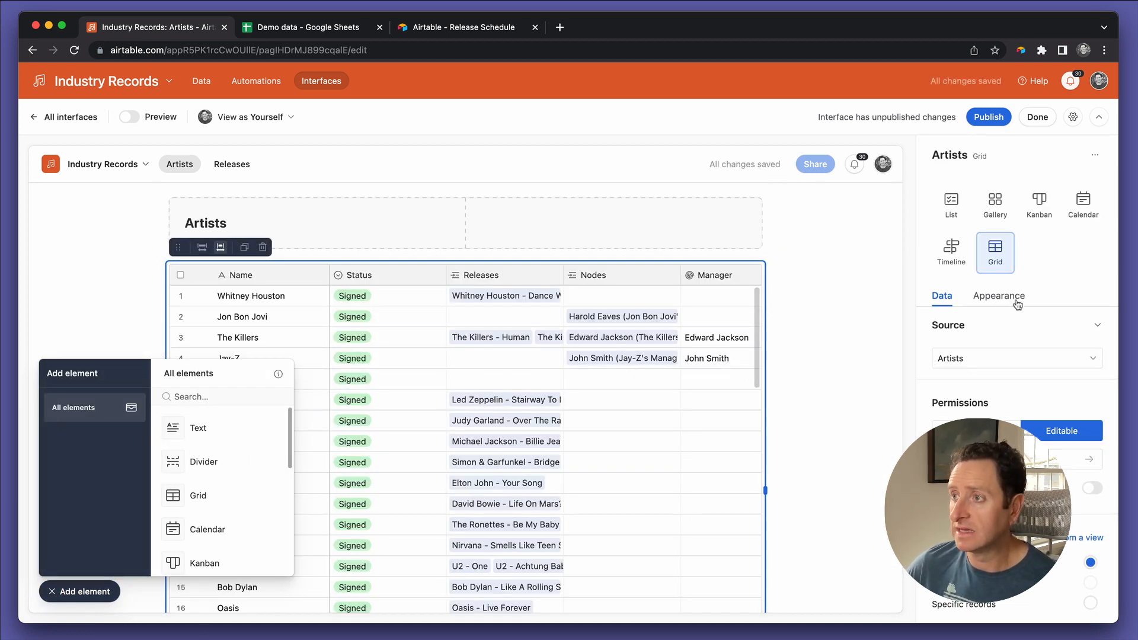
# Step: Hide all optional fields in the Artists grid and show only Status alongside the artist name
pyautogui.scroll(-2, 990, 356)
pyautogui.scroll(-2, 990, 357)
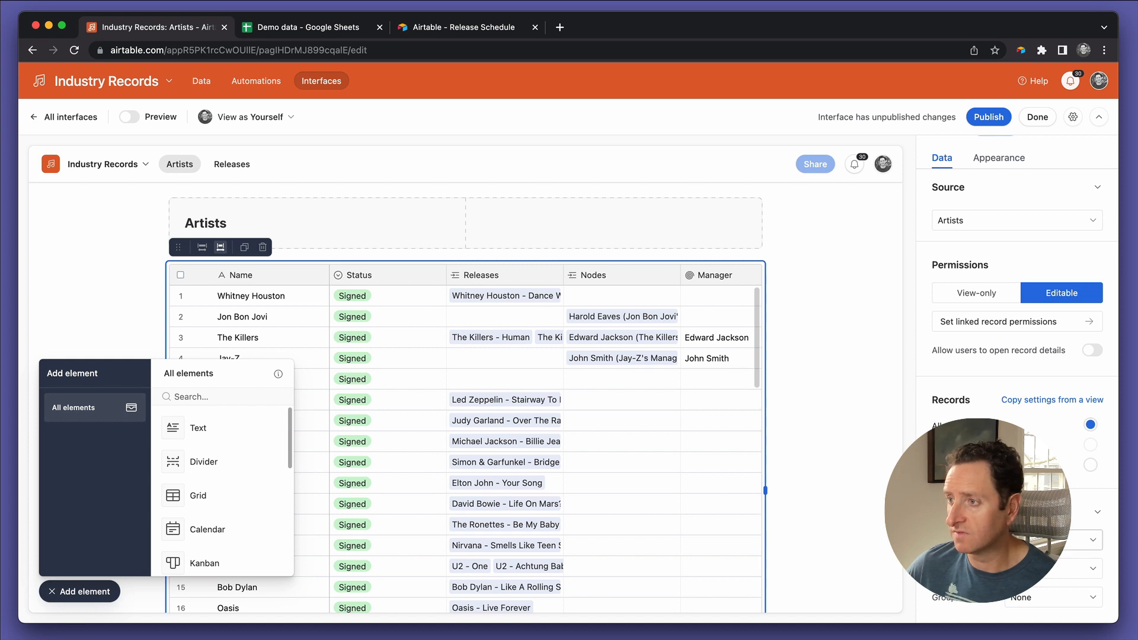
pyautogui.click(1046, 540)
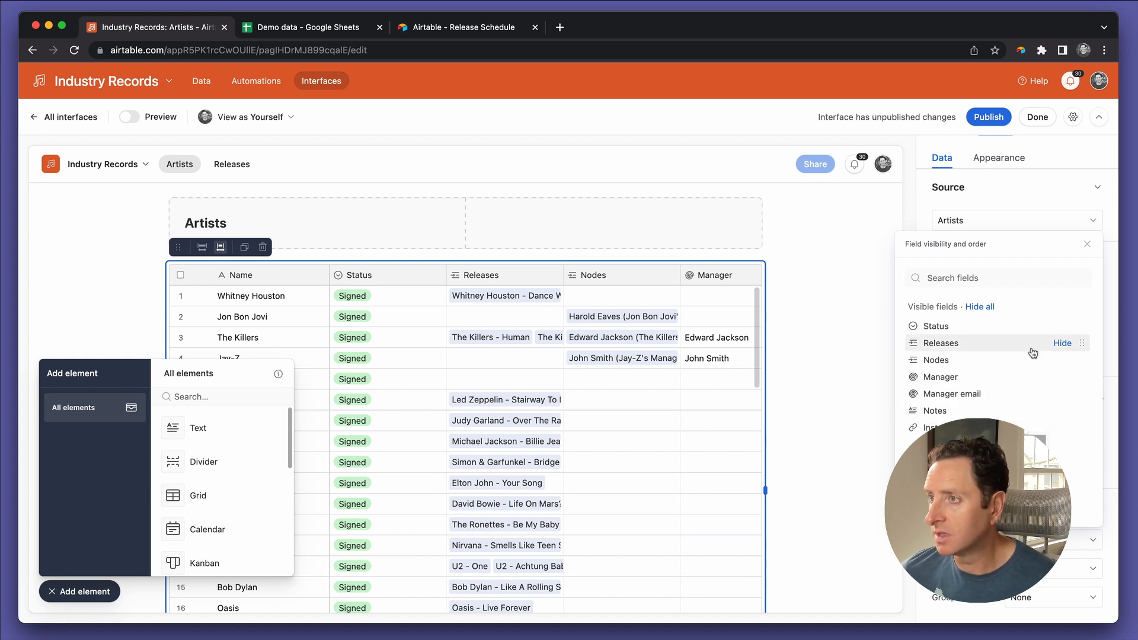
pyautogui.click(987, 308)
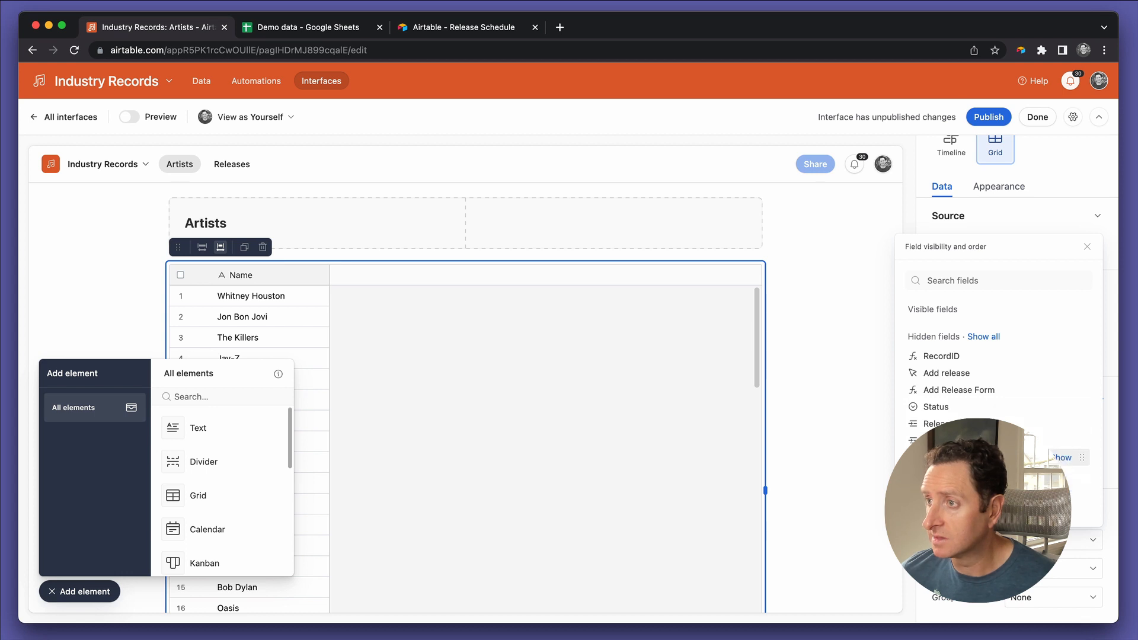
pyautogui.click(951, 407)
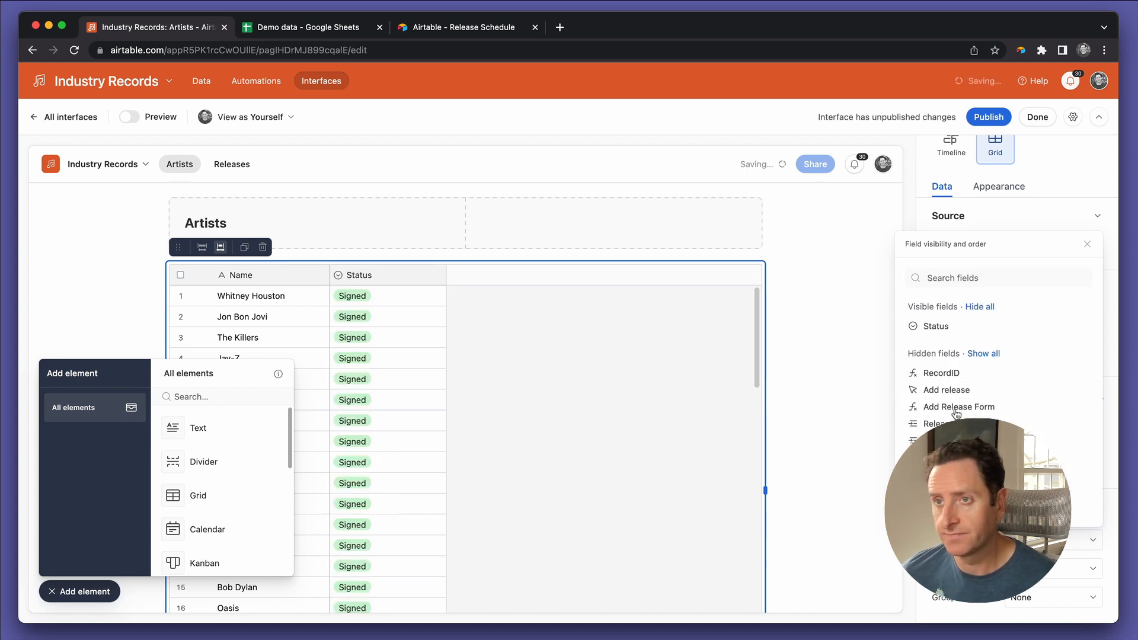
pyautogui.click(796, 396)
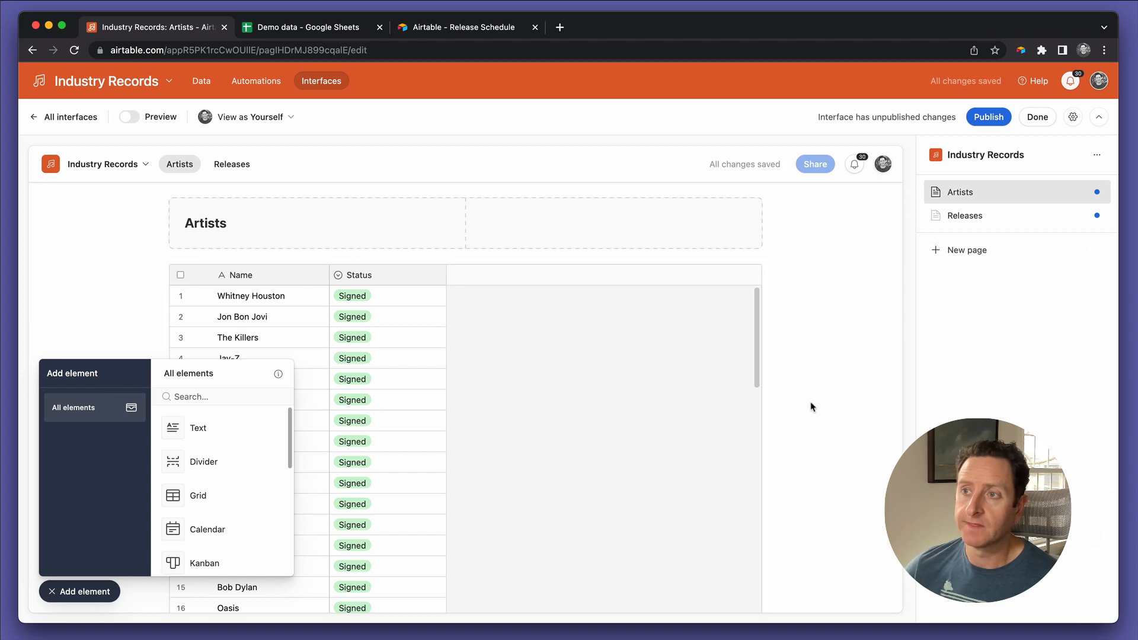
# Step: Extend the Artists grid downward so it is tall enough to list many more records
pyautogui.scroll(-5, 812, 411)
pyautogui.scroll(2, 812, 409)
pyautogui.scroll(-2, 810, 412)
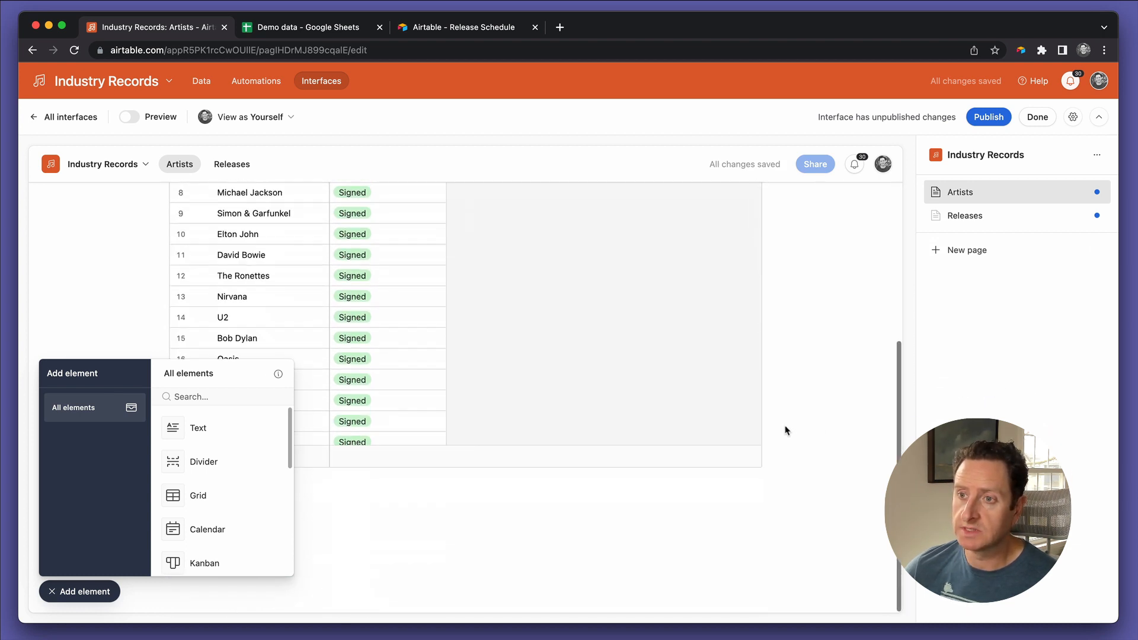
pyautogui.click(668, 437)
pyautogui.moveTo(466, 472); pyautogui.dragTo(460, 639)
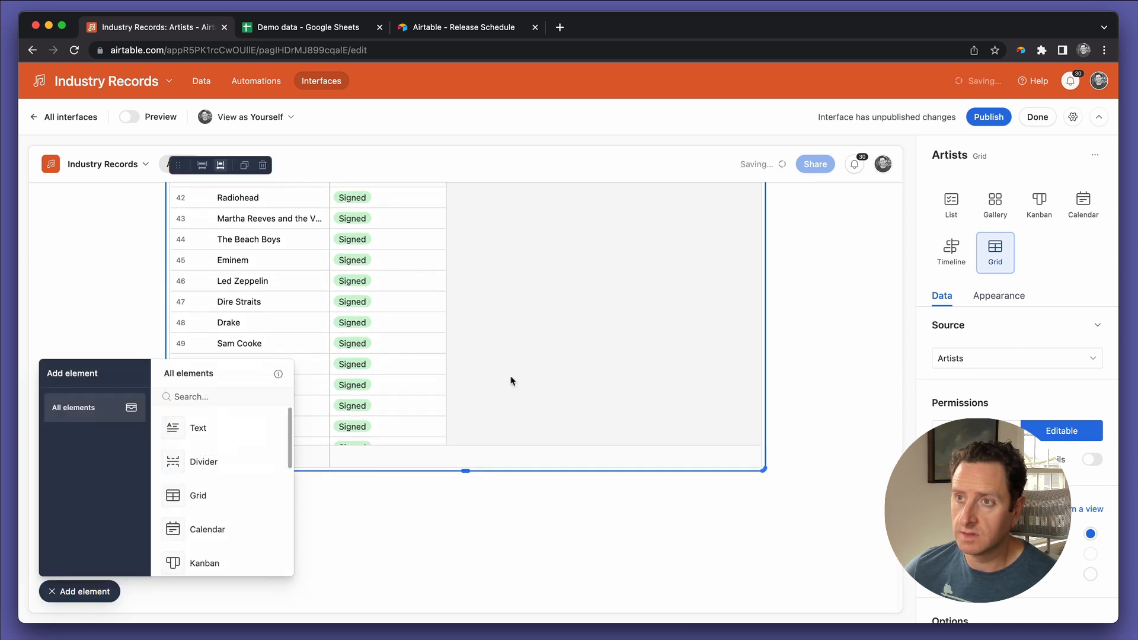
pyautogui.scroll(15, 510, 380)
pyautogui.click(858, 294)
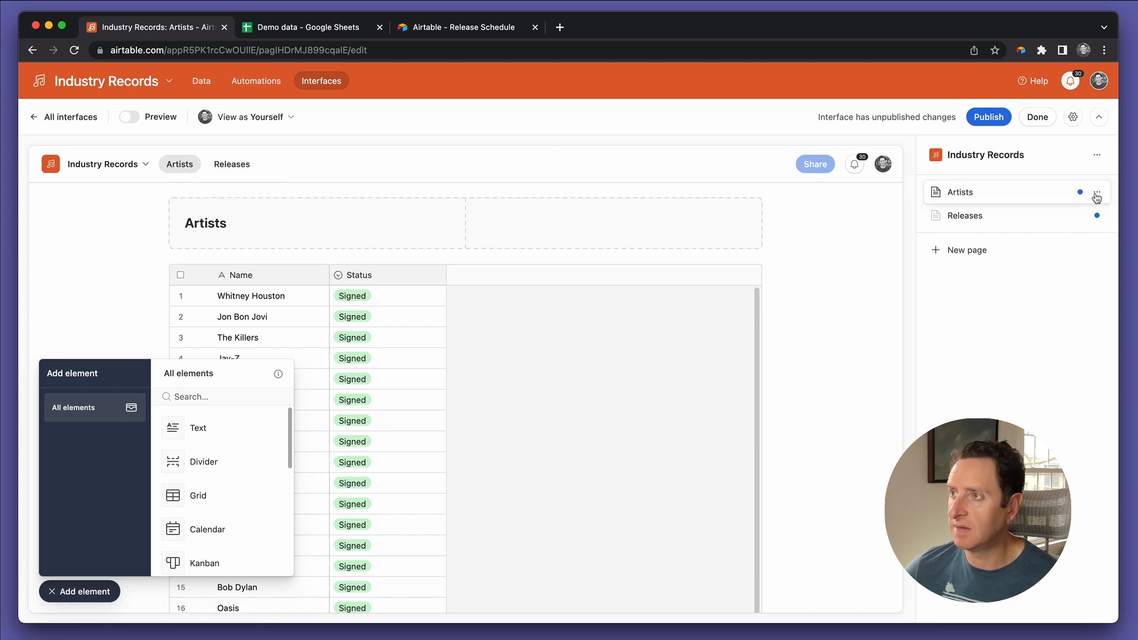
# Step: Duplicate the Artists page within the Industry Records interface
pyautogui.click(1097, 193)
pyautogui.click(1034, 247)
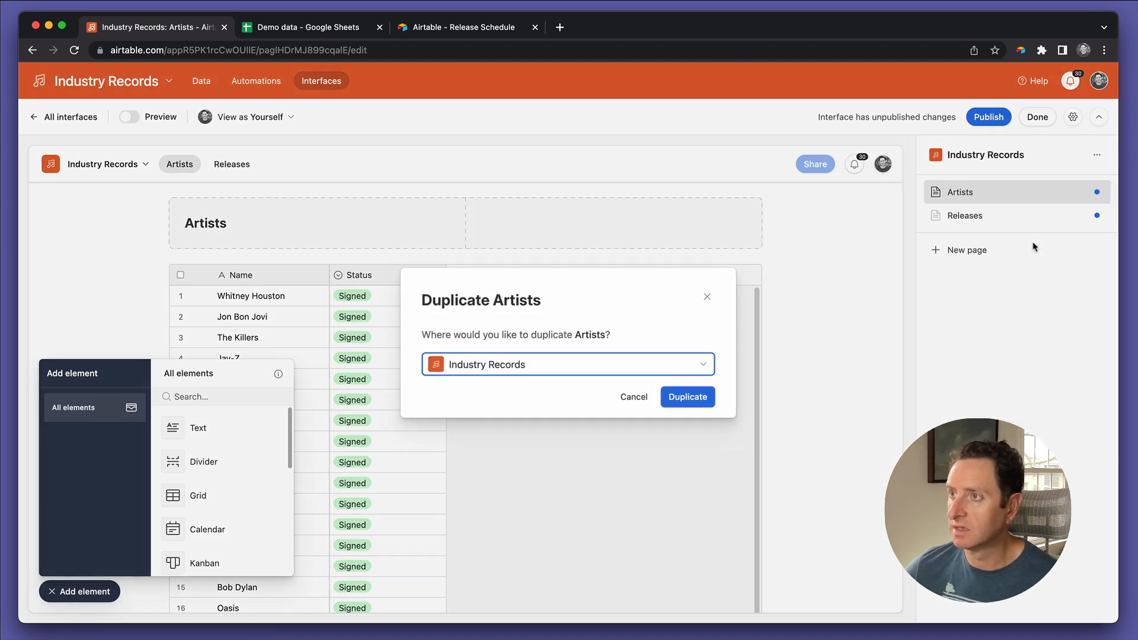
pyautogui.click(670, 397)
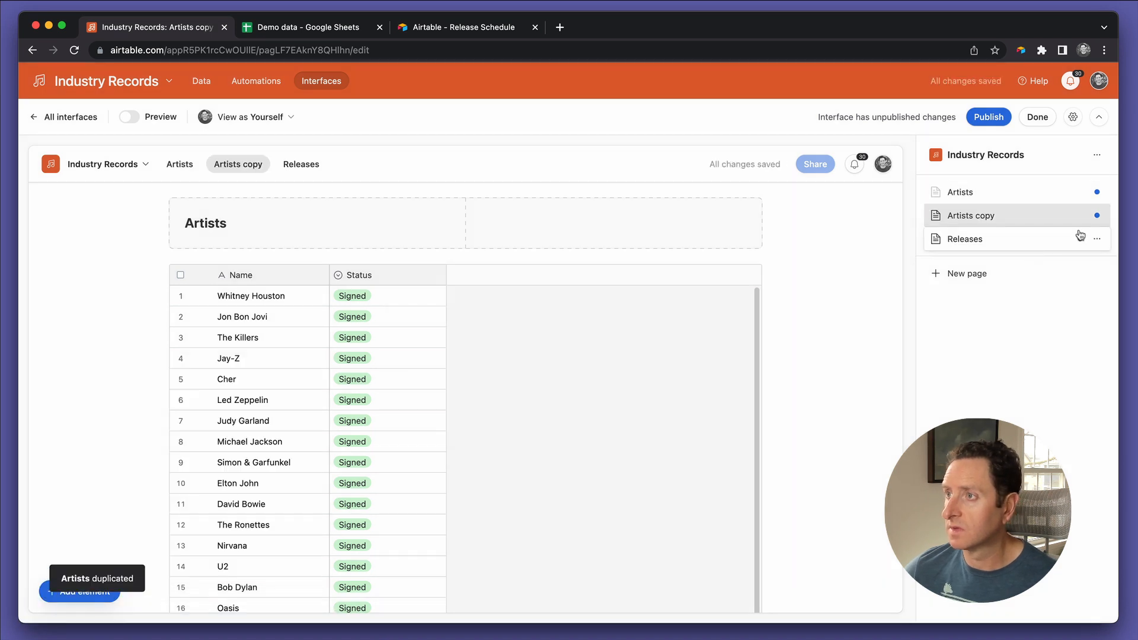
# Step: Delete the blank Releases page from the interface
pyautogui.click(1100, 240)
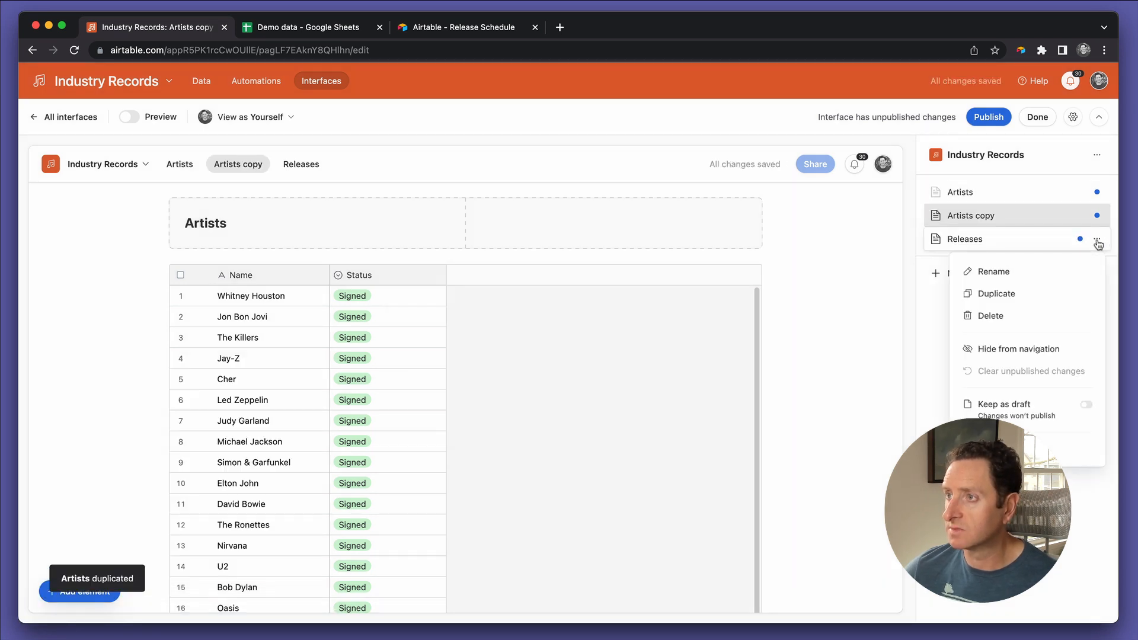
pyautogui.click(1032, 312)
pyautogui.click(700, 397)
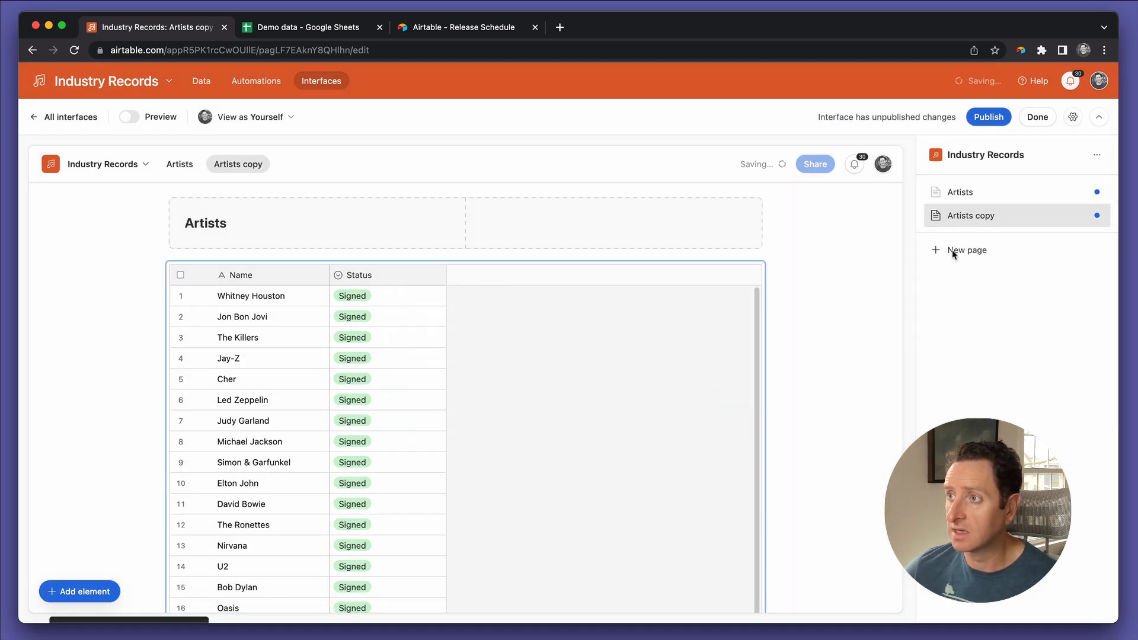
# Step: Rename the duplicated Artists page as Releases and change its heading text to Releases
pyautogui.doubleClick(1085, 215)
pyautogui.write('Releases')
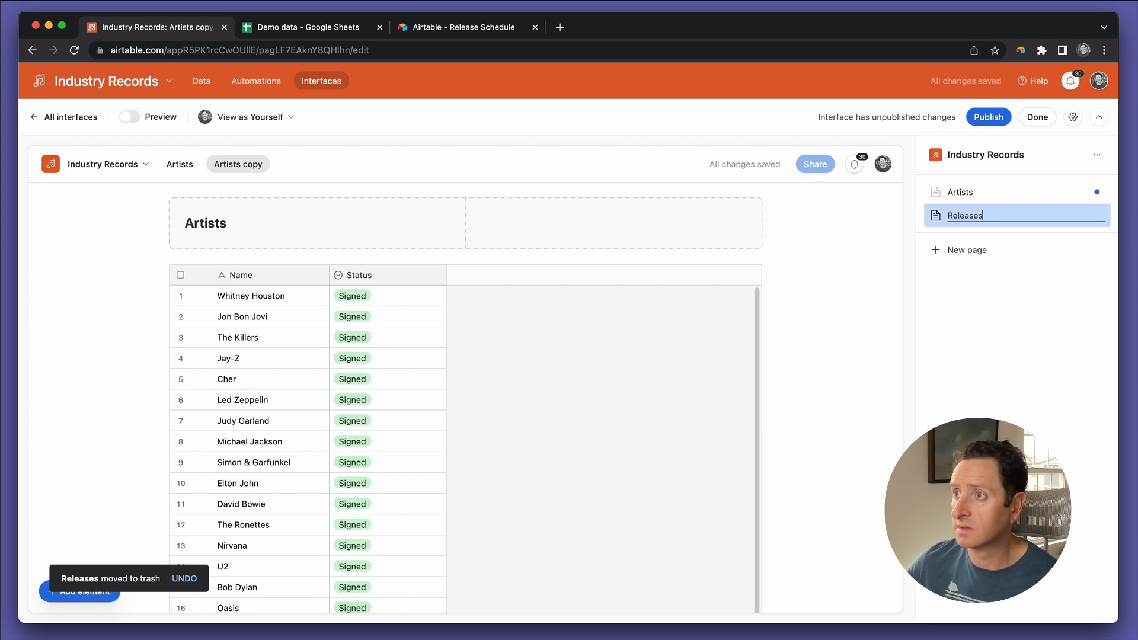
pyautogui.click(350, 228)
pyautogui.doubleClick(247, 224)
pyautogui.write('REleases')
pyautogui.click(201, 224)
pyautogui.press('BackSpace')
pyautogui.write('e')
# Step: Set the source table of the grid on the Releases page to Releases
pyautogui.click(540, 372)
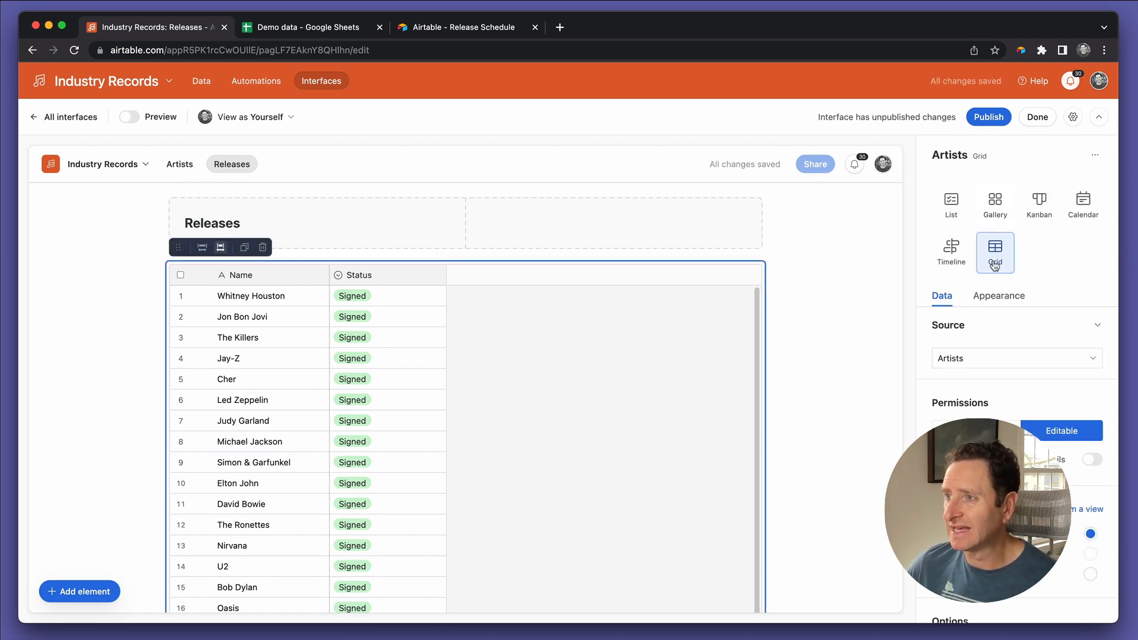
pyautogui.click(993, 357)
pyautogui.click(991, 501)
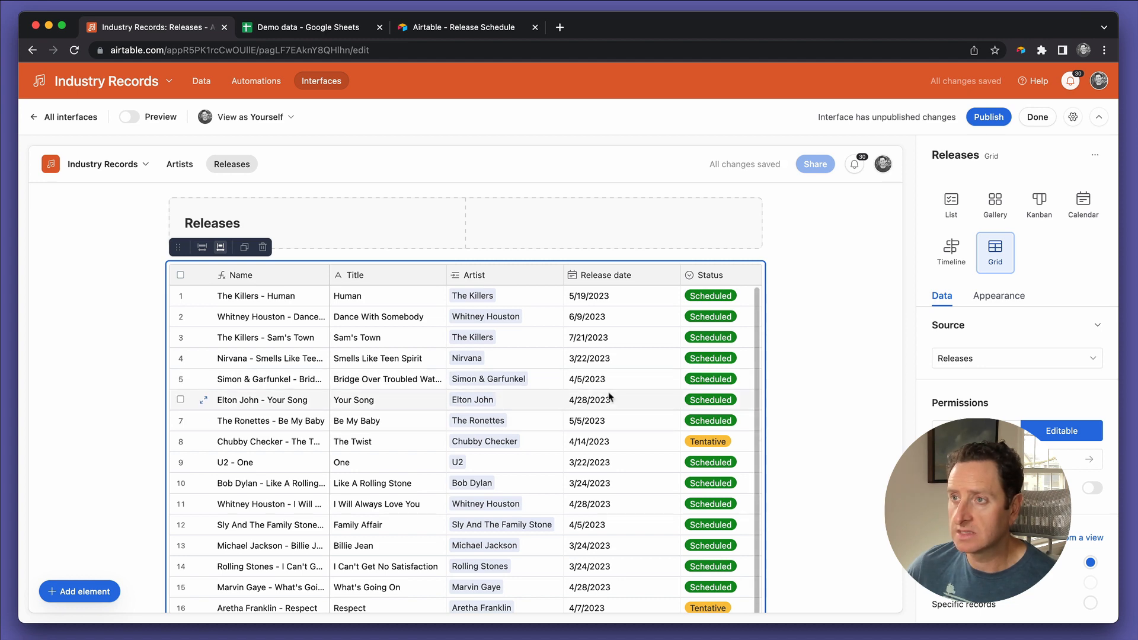
# Step: Copy the Release Schedule view's settings to the grid on the Releases page
pyautogui.hscroll(5, 609, 394)
pyautogui.hscroll(-5, 609, 396)
pyautogui.scroll(-4, 1044, 433)
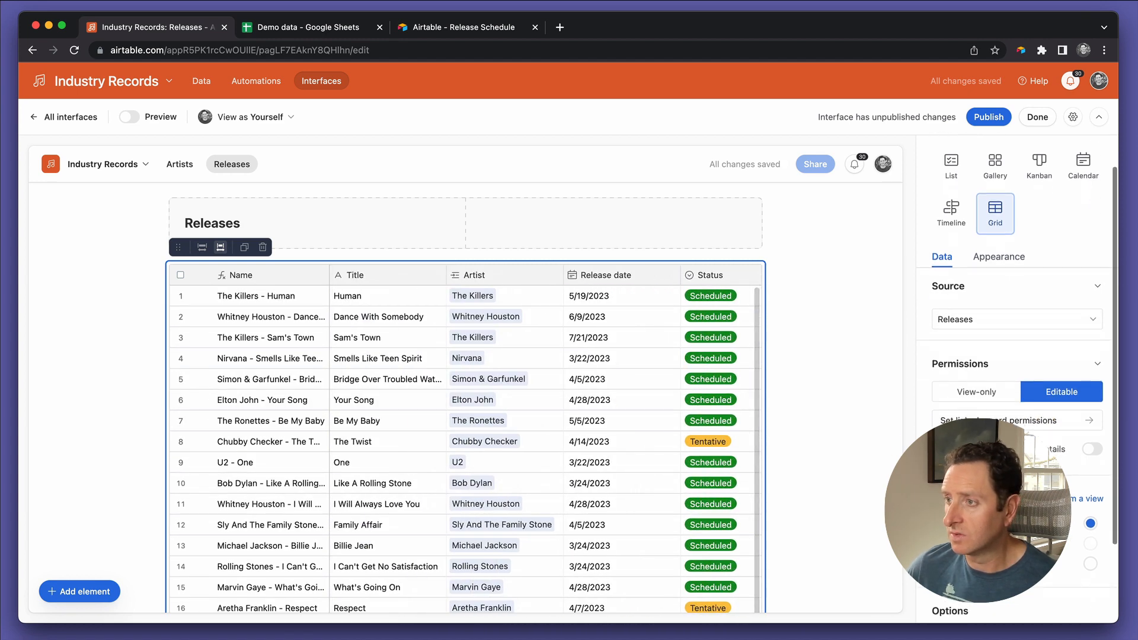
pyautogui.click(1044, 423)
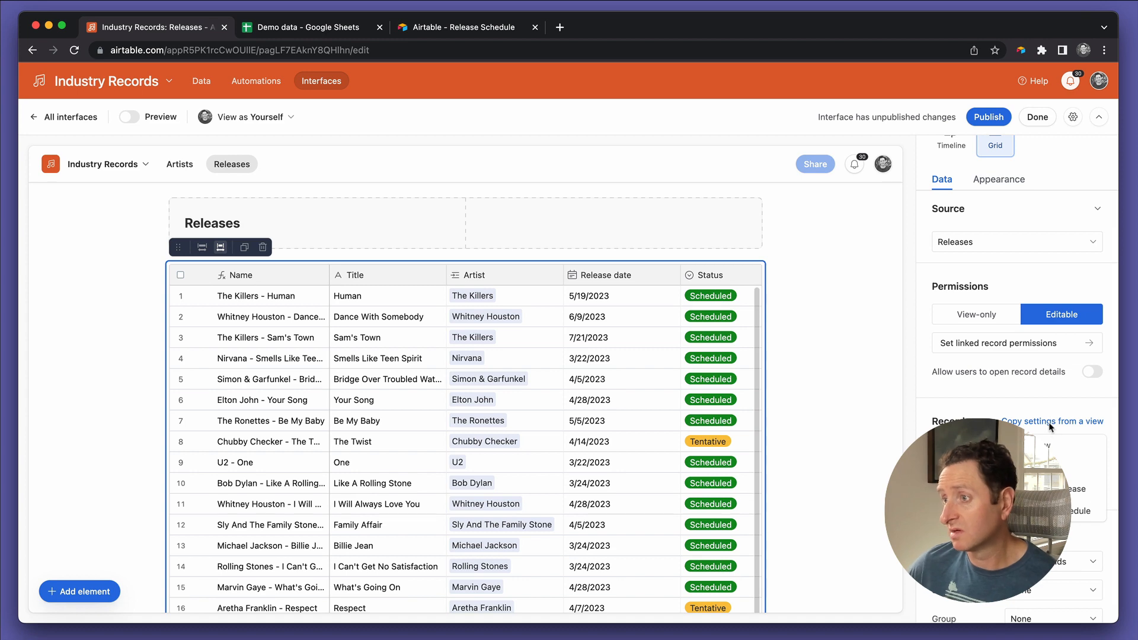
pyautogui.click(1043, 510)
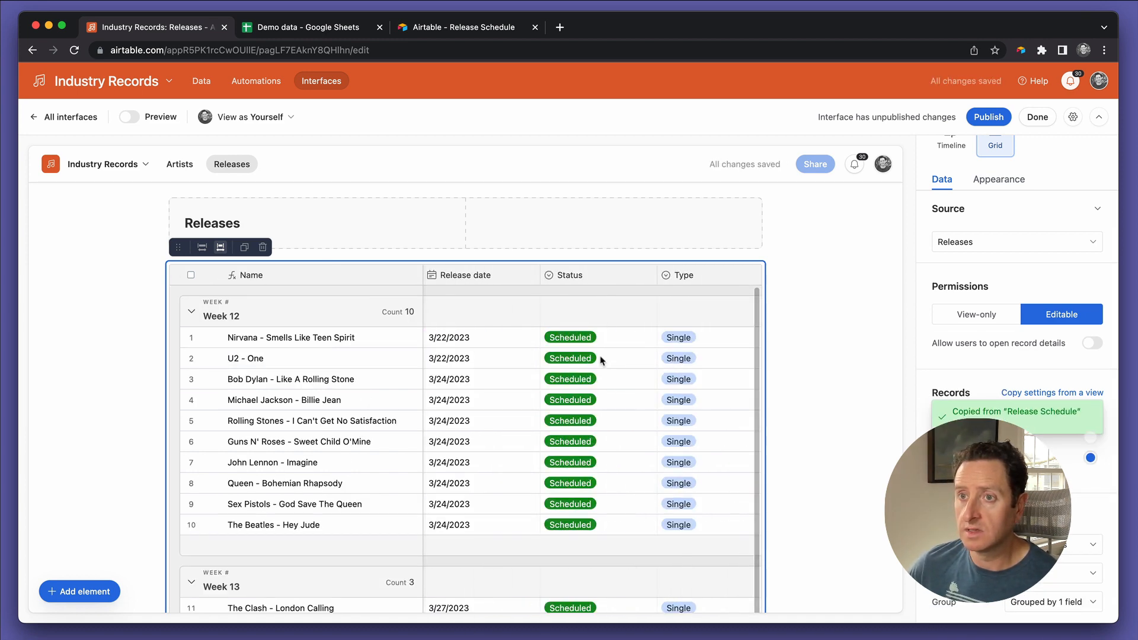
pyautogui.click(829, 390)
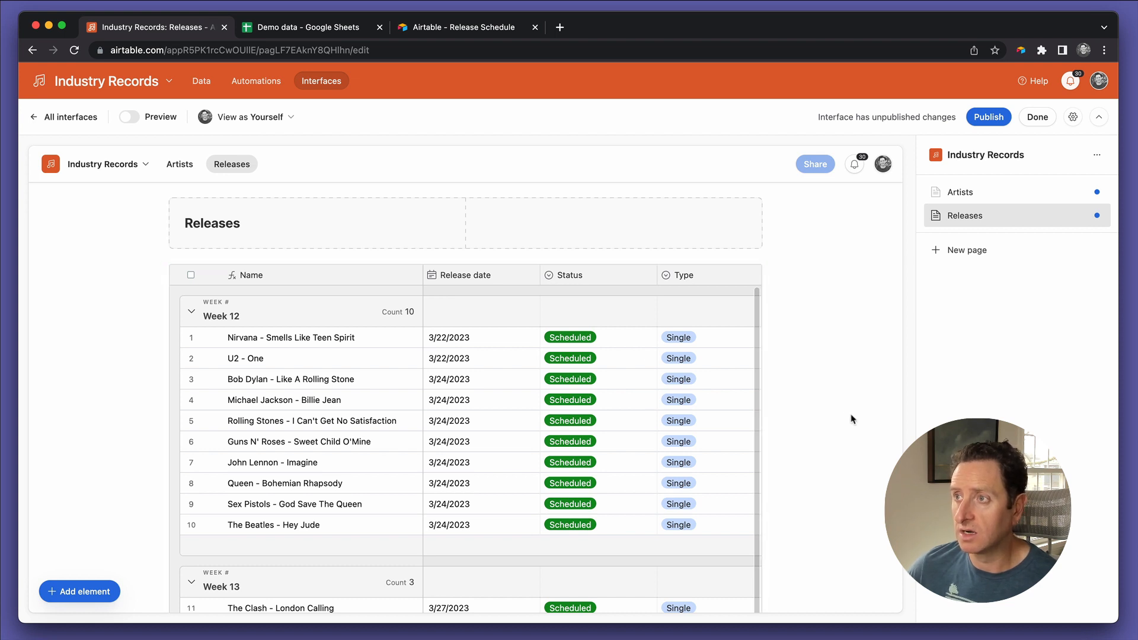
# Step: Publish the Industry Records interface and view its published Releases page
pyautogui.click(1037, 120)
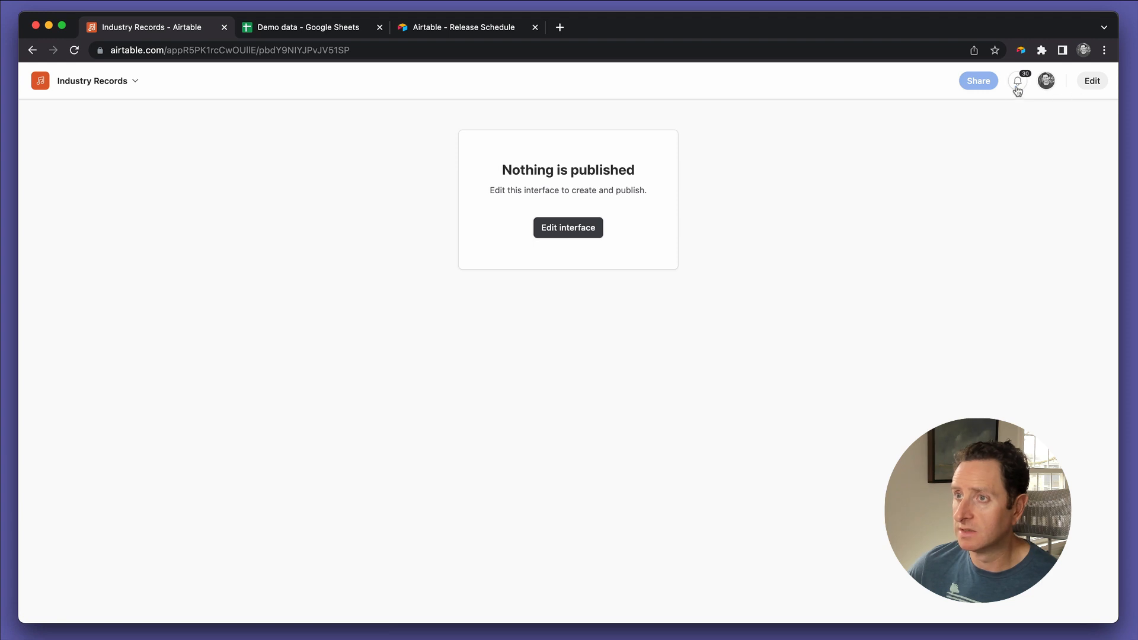
pyautogui.click(576, 230)
pyautogui.click(988, 116)
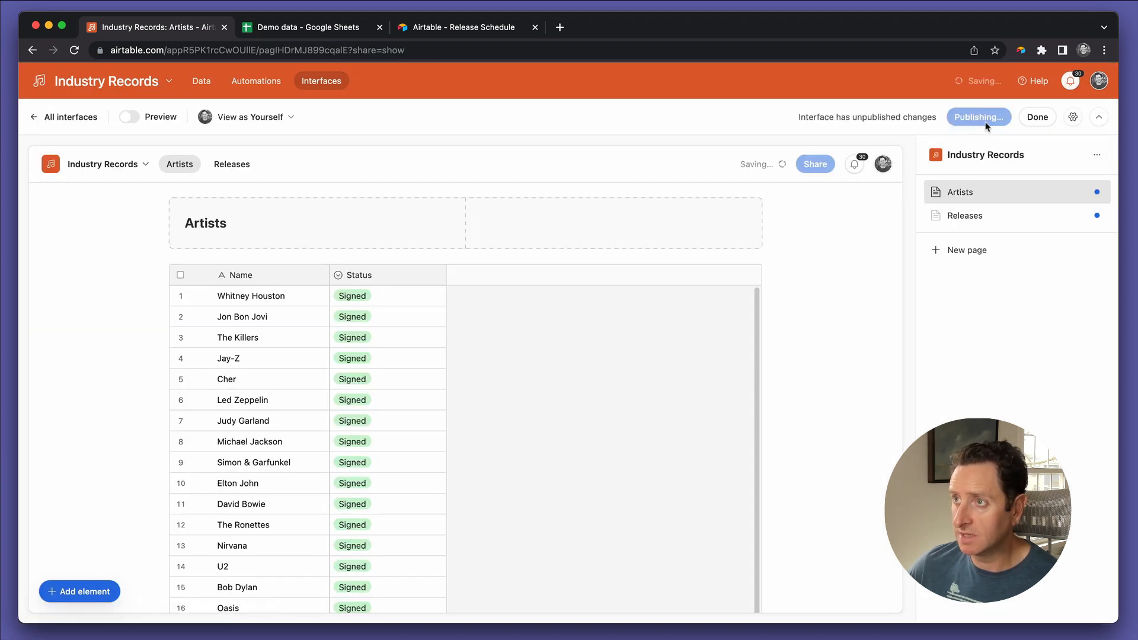
pyautogui.click(724, 272)
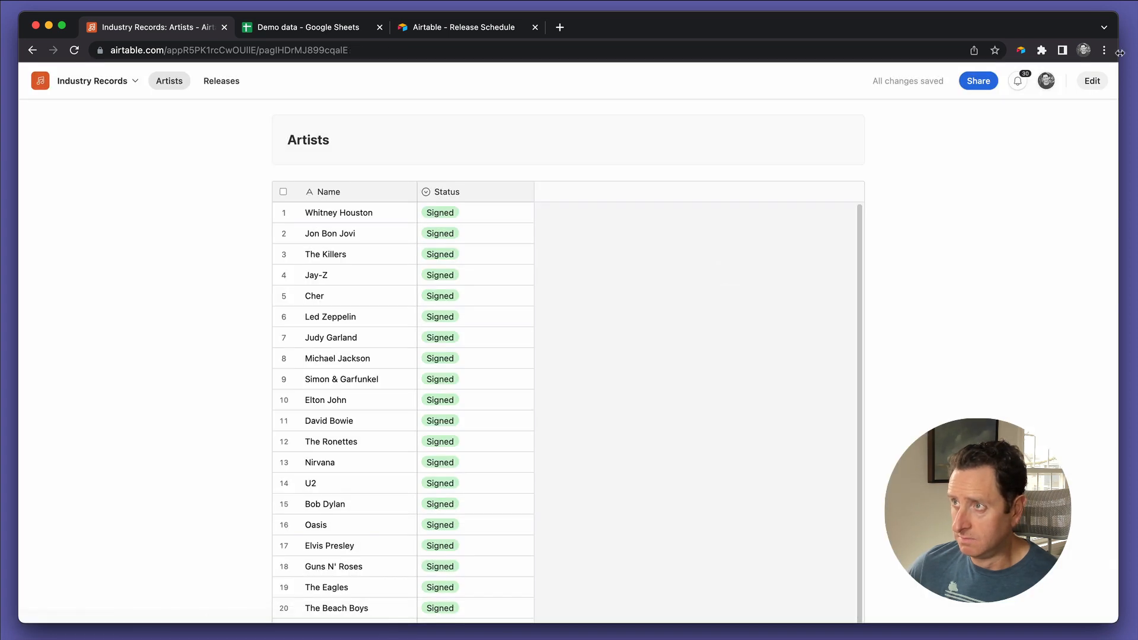
pyautogui.click(221, 83)
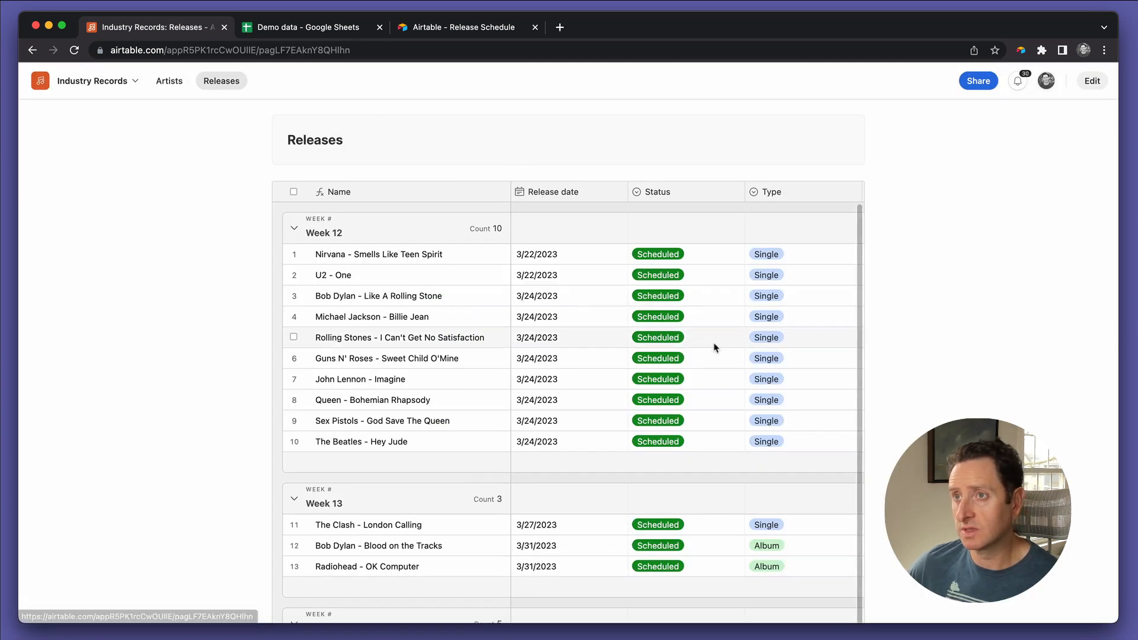
# Step: Reopen the Releases page for editing and set both its grid and its heading section to full width
pyautogui.click(1090, 82)
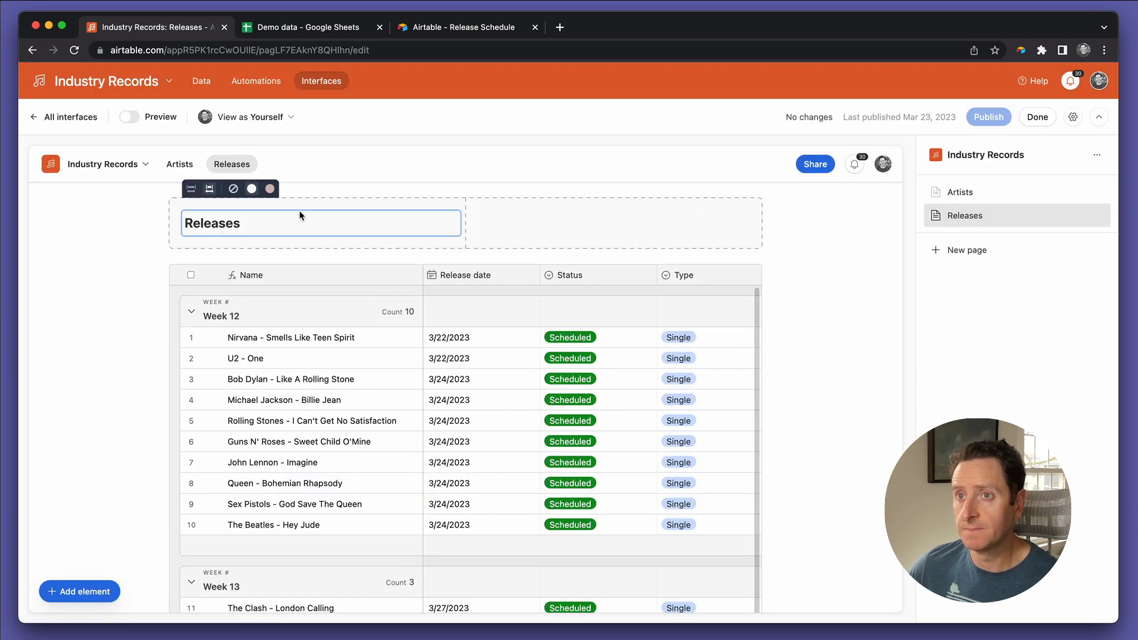
pyautogui.click(190, 363)
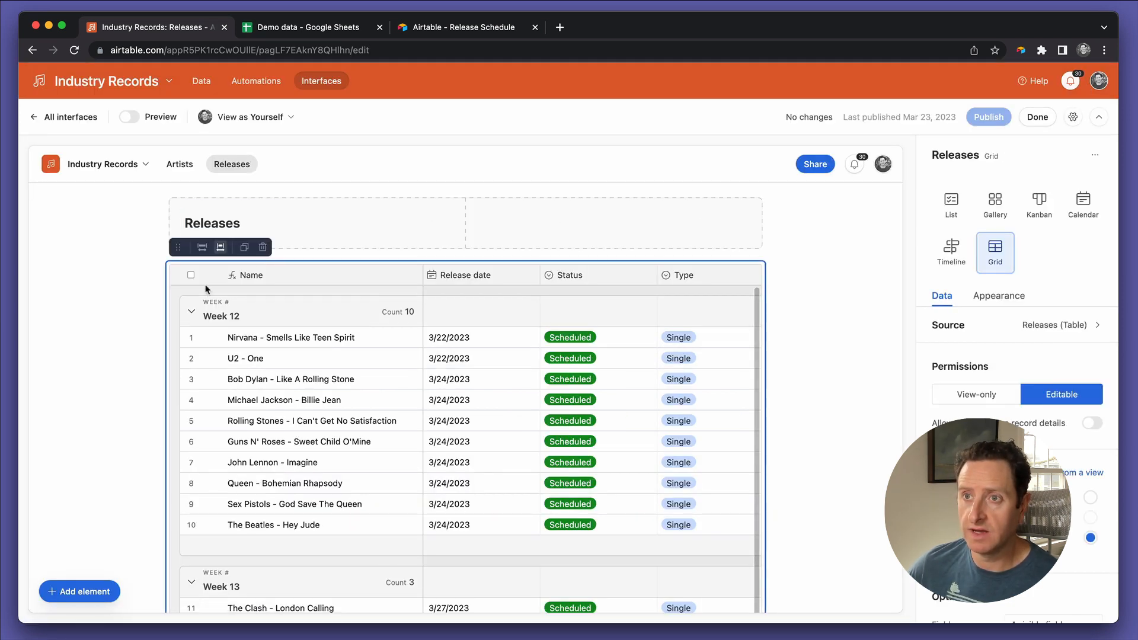
pyautogui.click(202, 247)
pyautogui.click(249, 235)
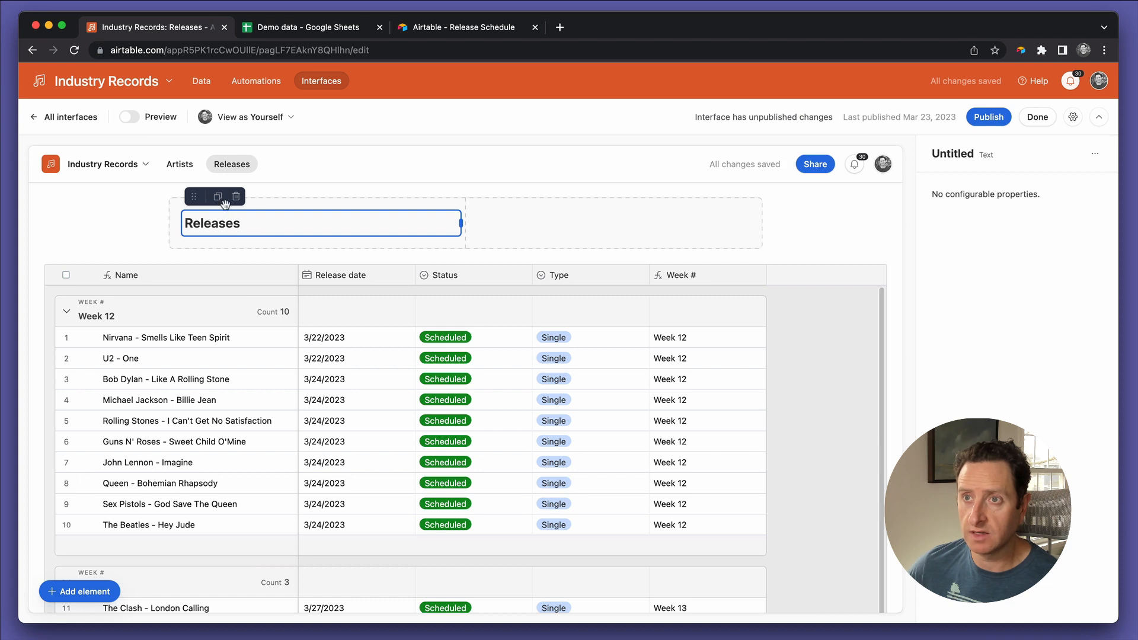
pyautogui.click(432, 248)
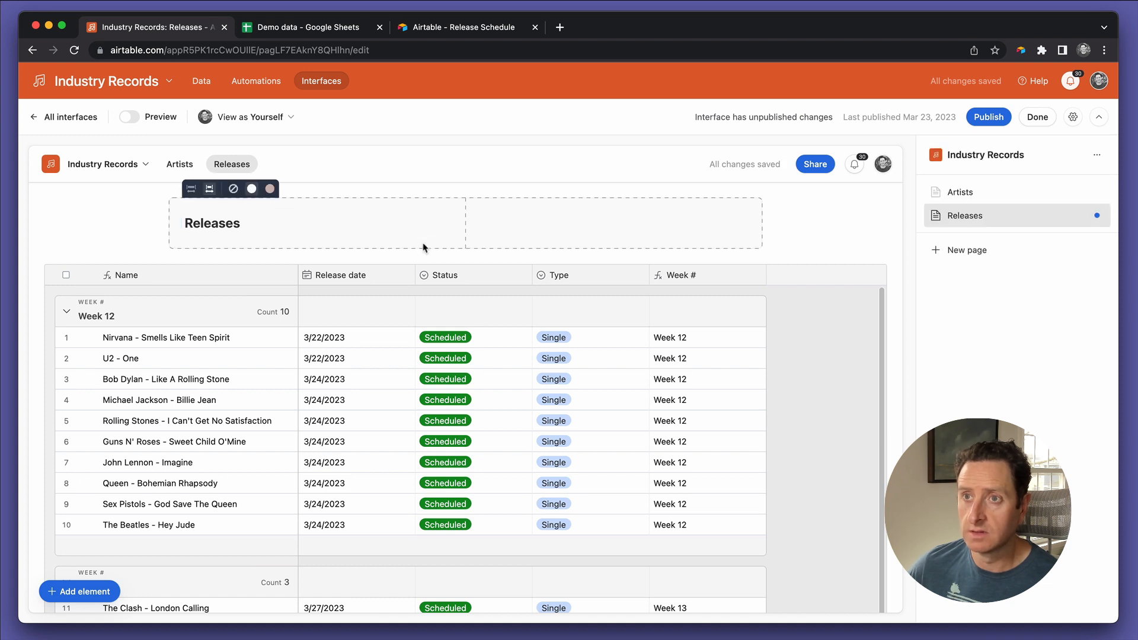
pyautogui.click(191, 189)
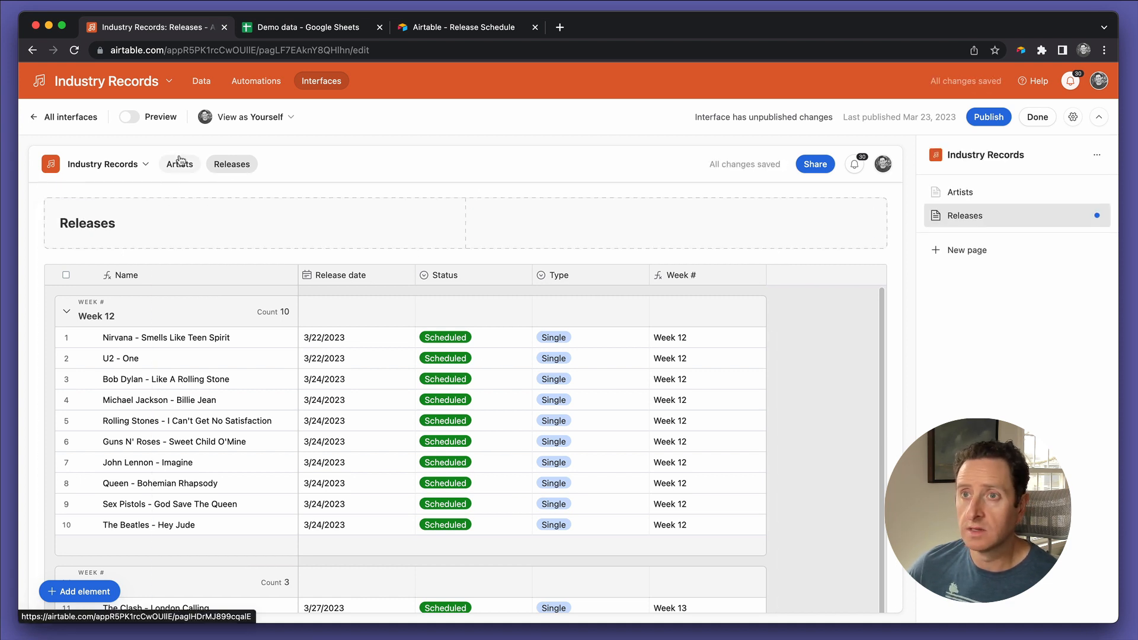
# Step: Set the heading section and the grid on the Artists page to full width
pyautogui.click(178, 161)
pyautogui.click(178, 161)
pyautogui.moveTo(188, 242)
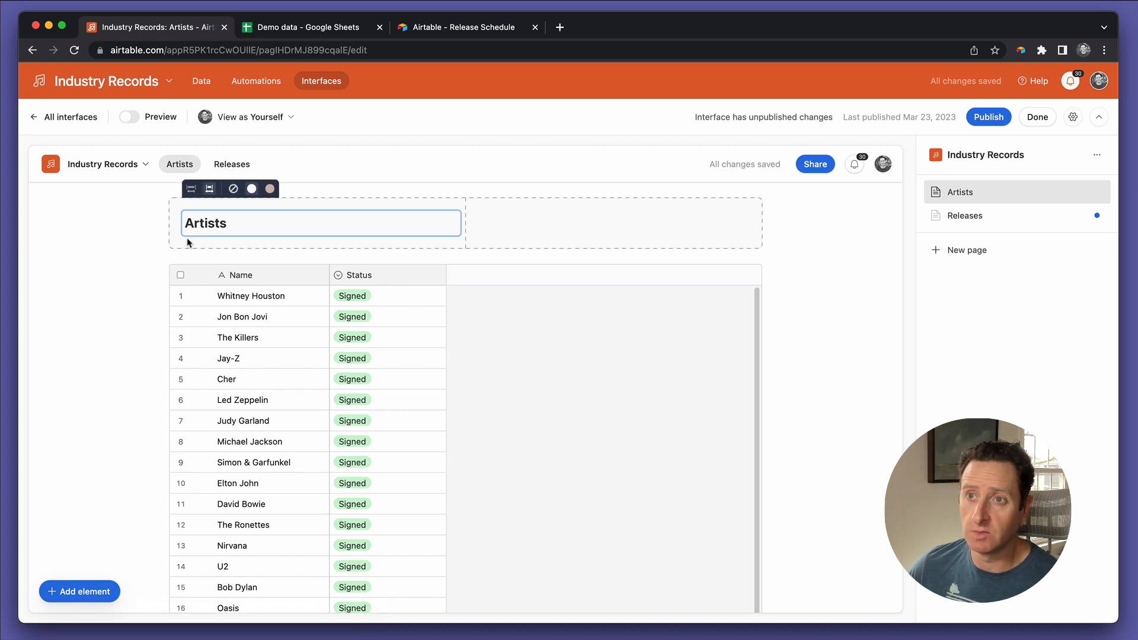
pyautogui.click(191, 189)
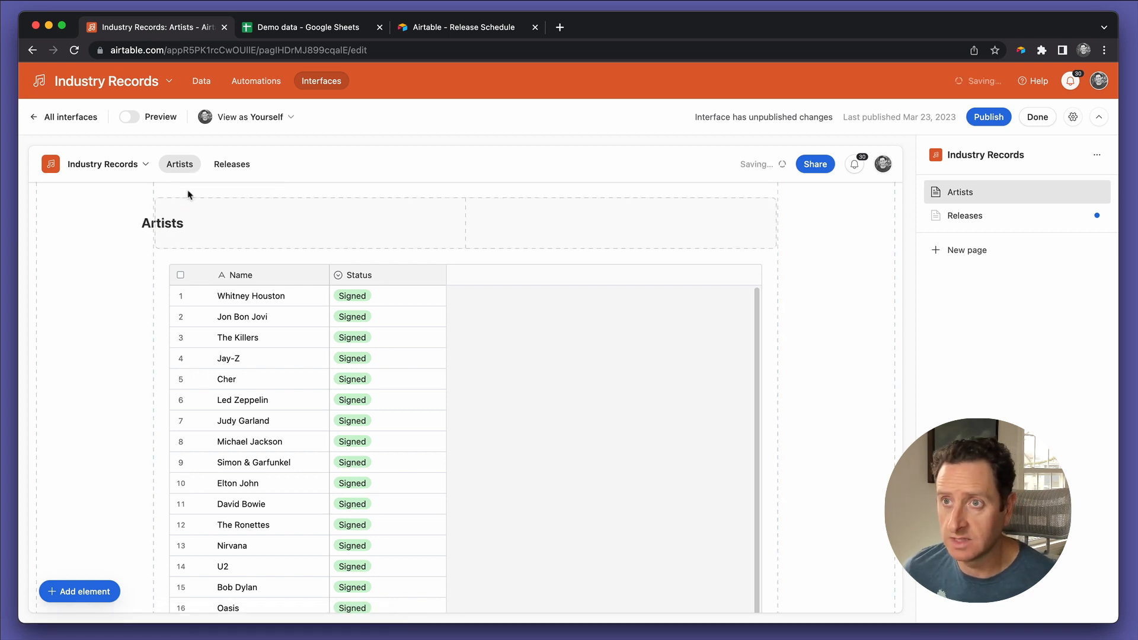
pyautogui.click(510, 461)
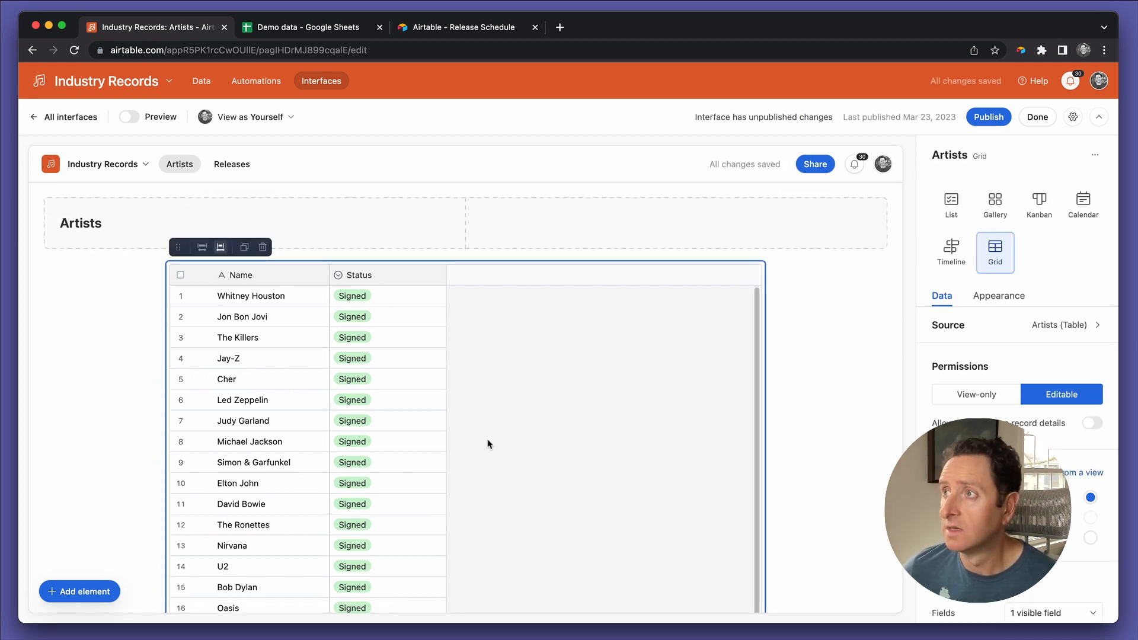
pyautogui.click(202, 248)
# Step: Publish the widened page layouts and check the published Artists and Releases pages
pyautogui.click(987, 119)
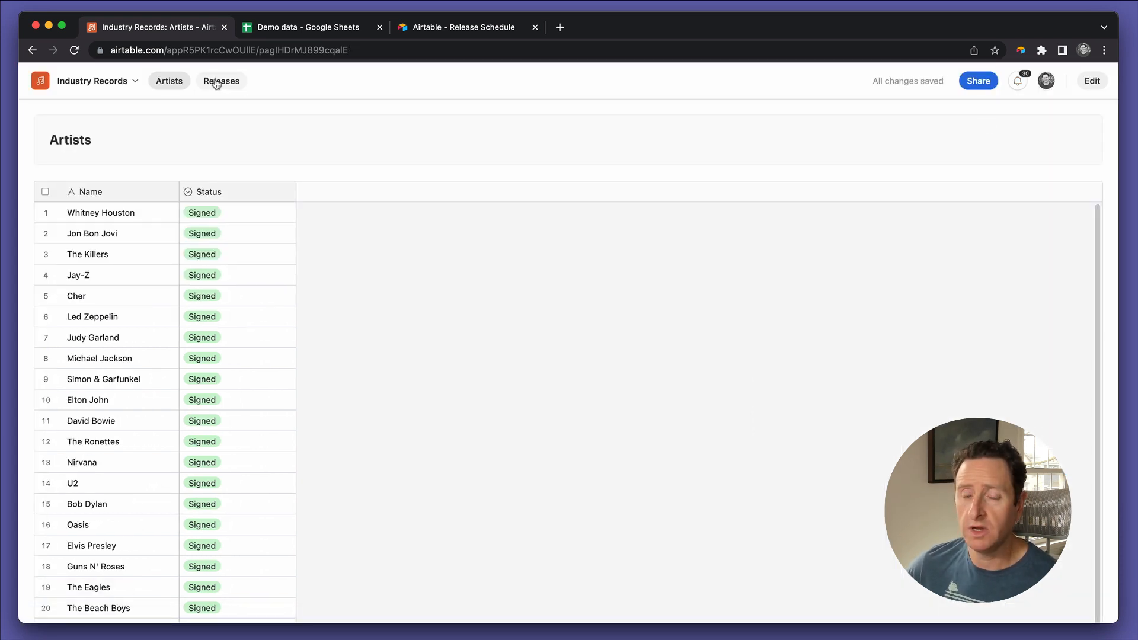
pyautogui.scroll(-10, 408, 424)
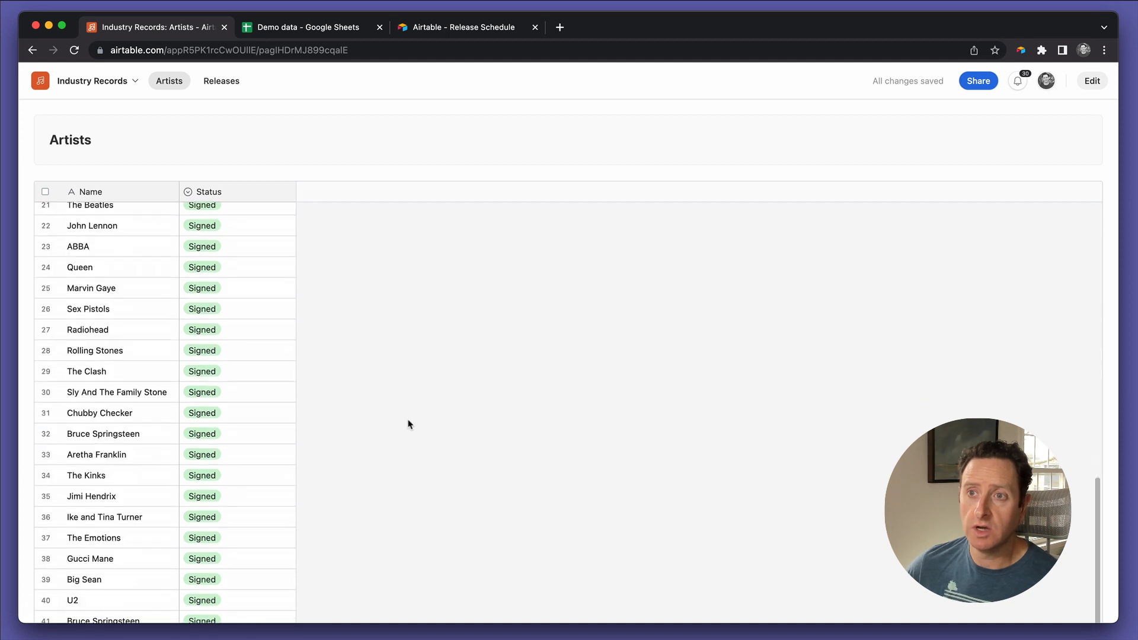
pyautogui.scroll(10, 408, 422)
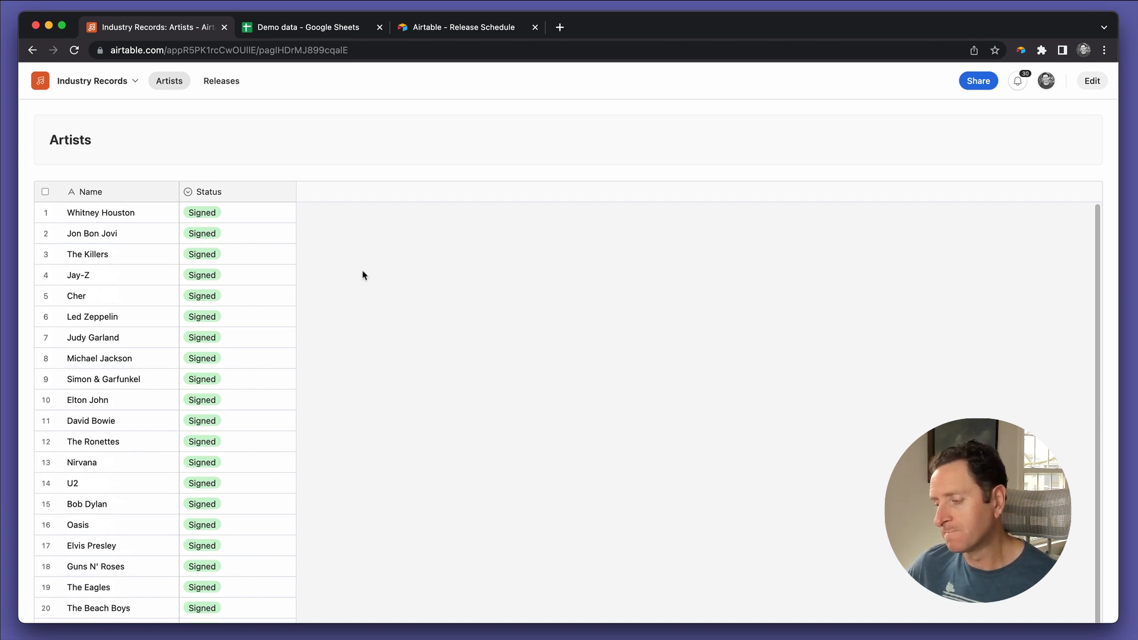
pyautogui.click(221, 81)
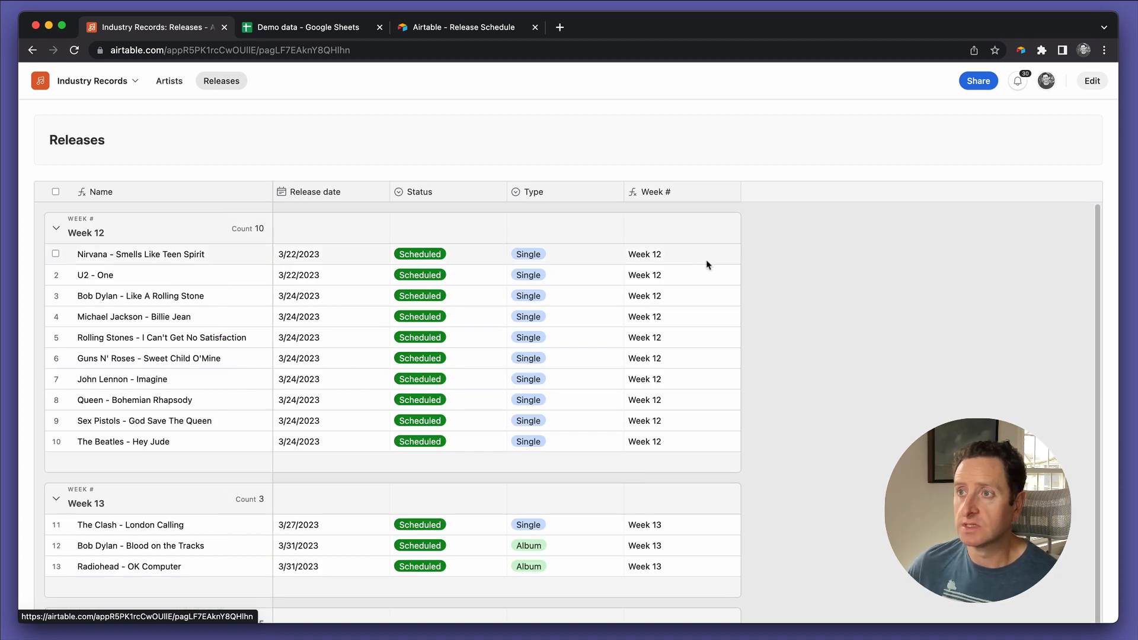
# Step: Return to editing the Releases page and hide the Week # field in its grid
pyautogui.click(1093, 83)
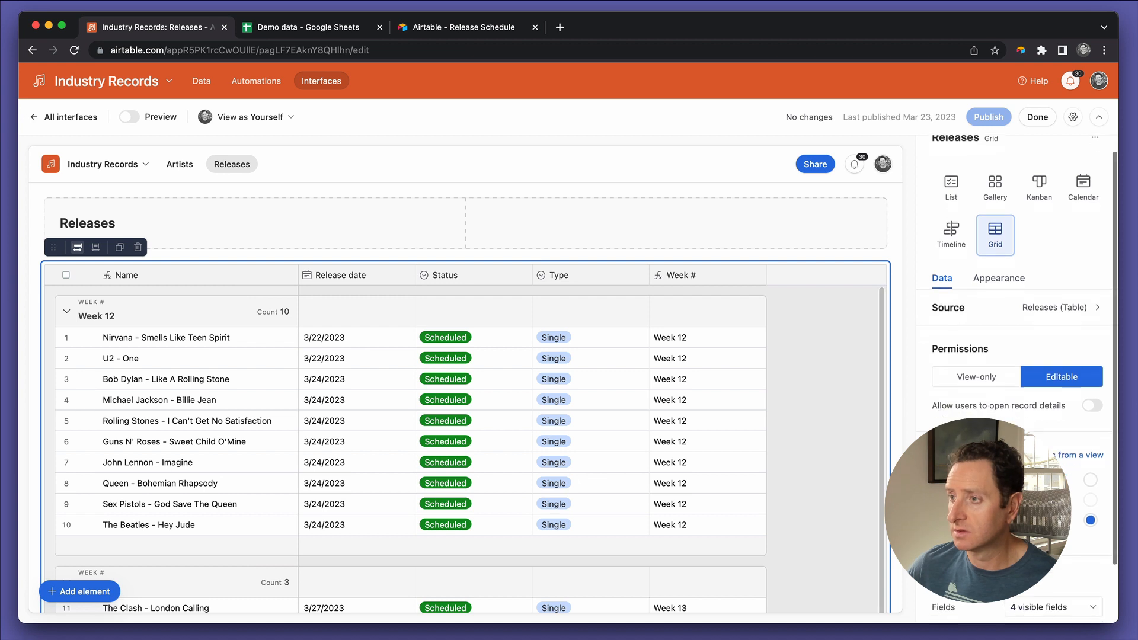
pyautogui.scroll(-2, 1017, 379)
pyautogui.click(1033, 558)
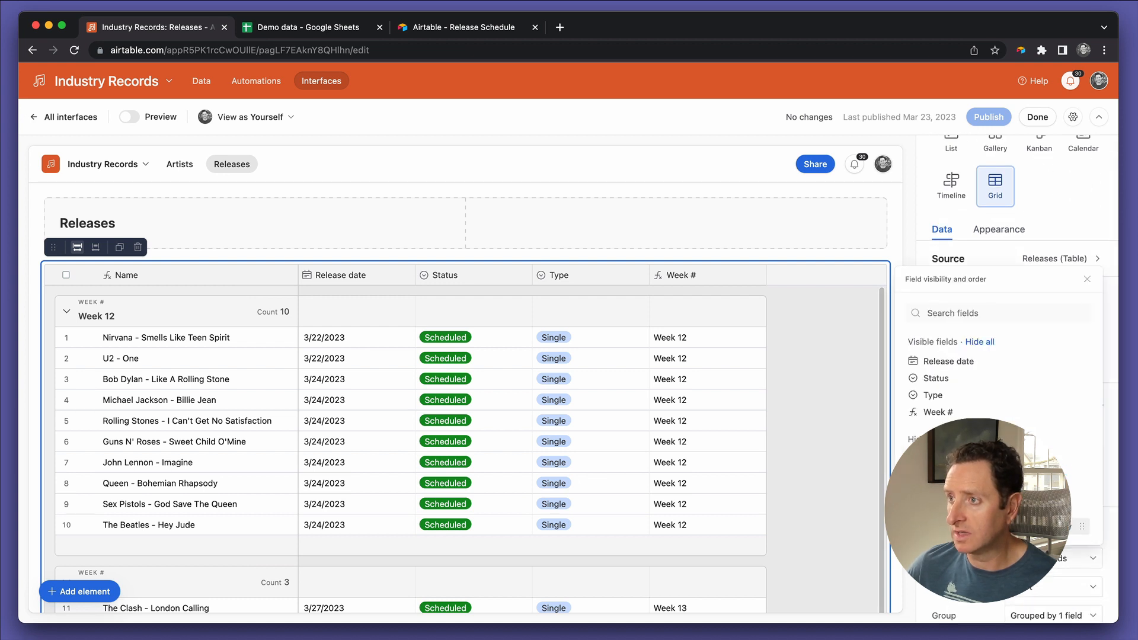
pyautogui.click(1057, 412)
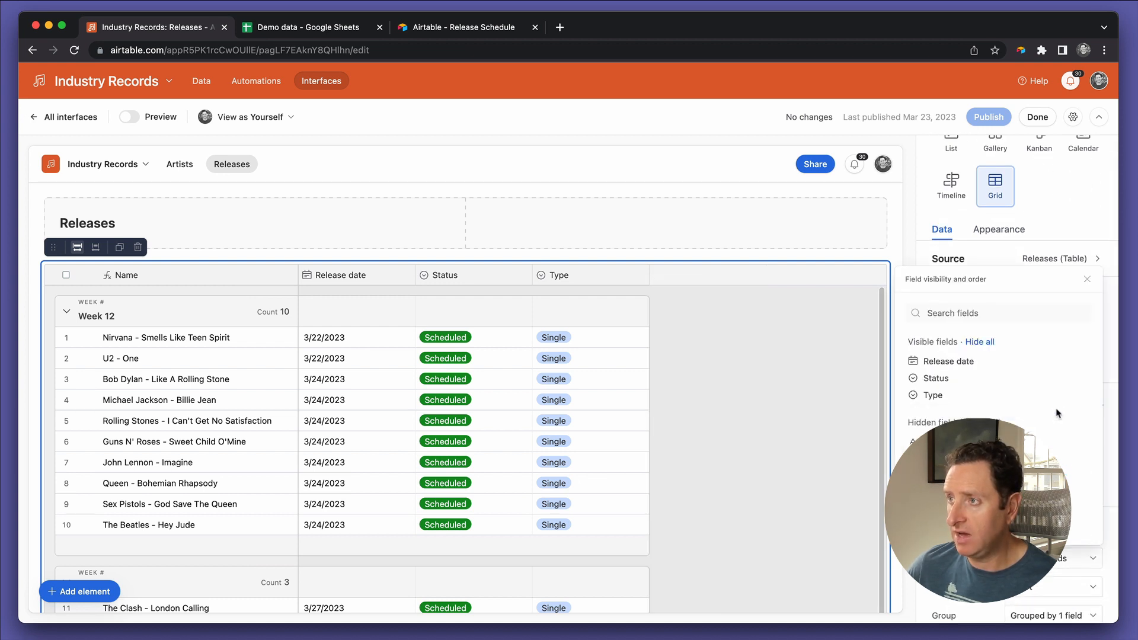
pyautogui.click(1087, 281)
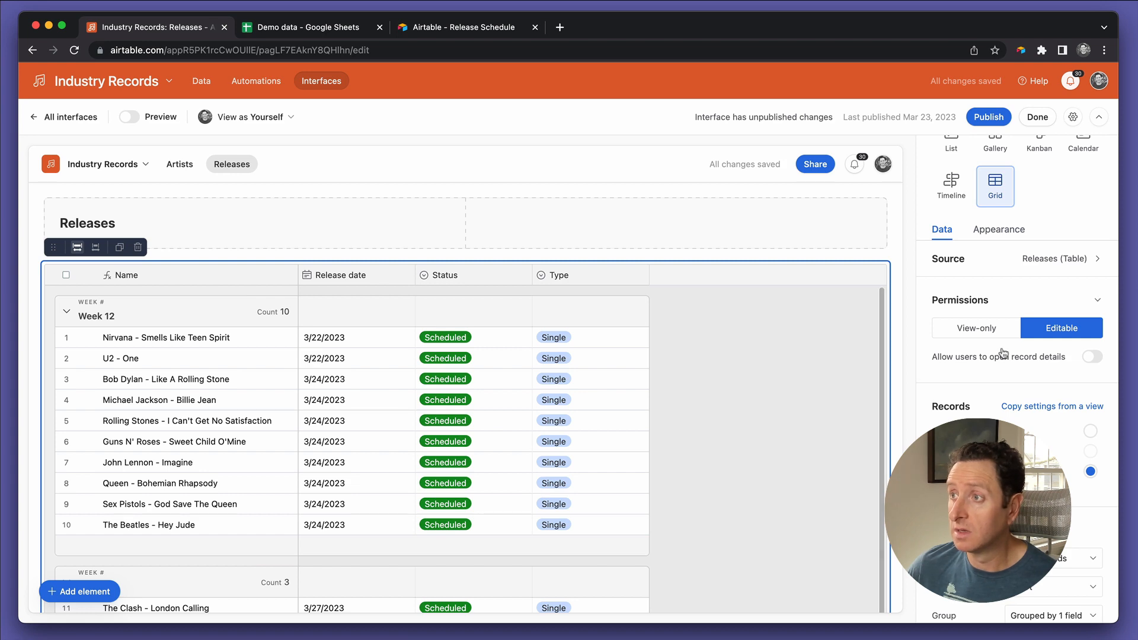
# Step: Publish the updated grid fields and review the release groups on the published Releases page
pyautogui.click(988, 116)
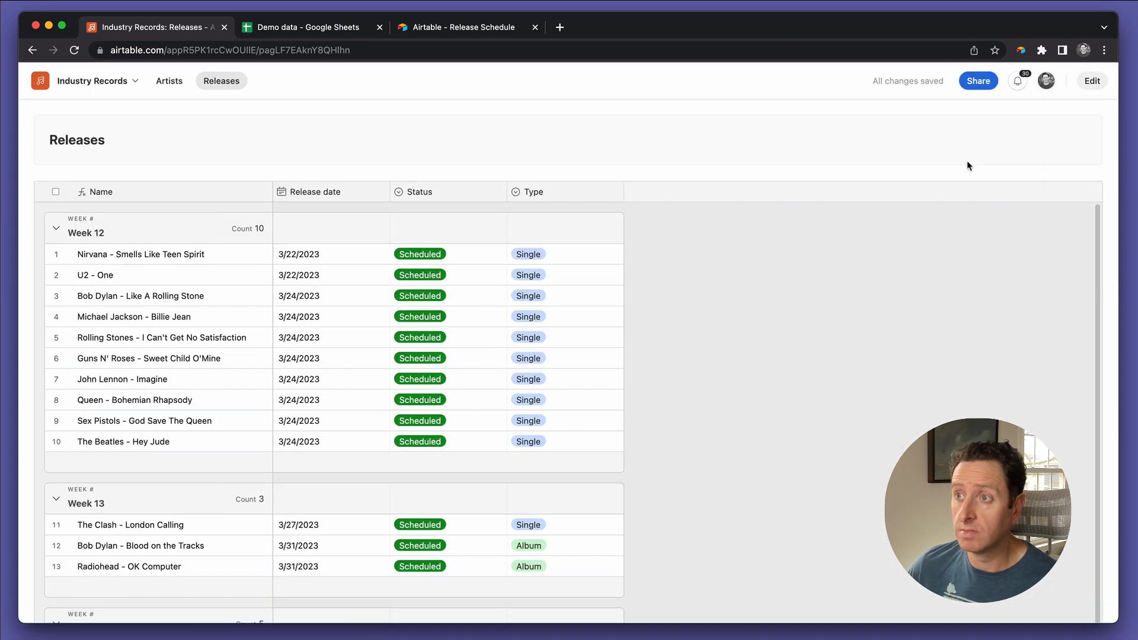
pyautogui.scroll(-3, 779, 389)
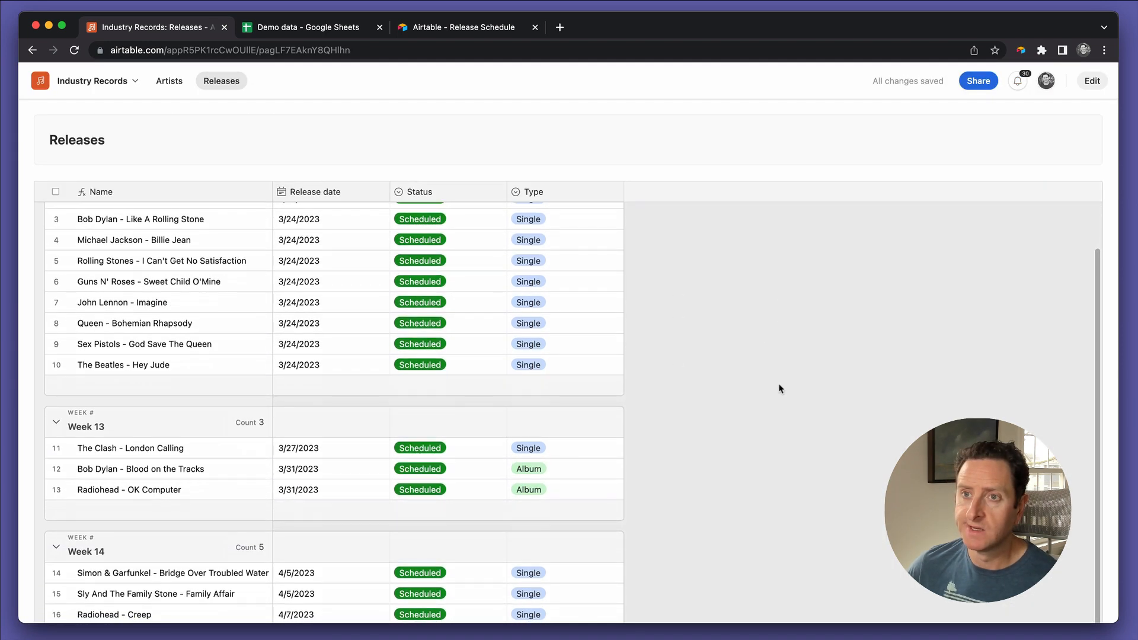
pyautogui.scroll(-15, 779, 389)
pyautogui.scroll(-7, 779, 389)
pyautogui.scroll(20, 779, 389)
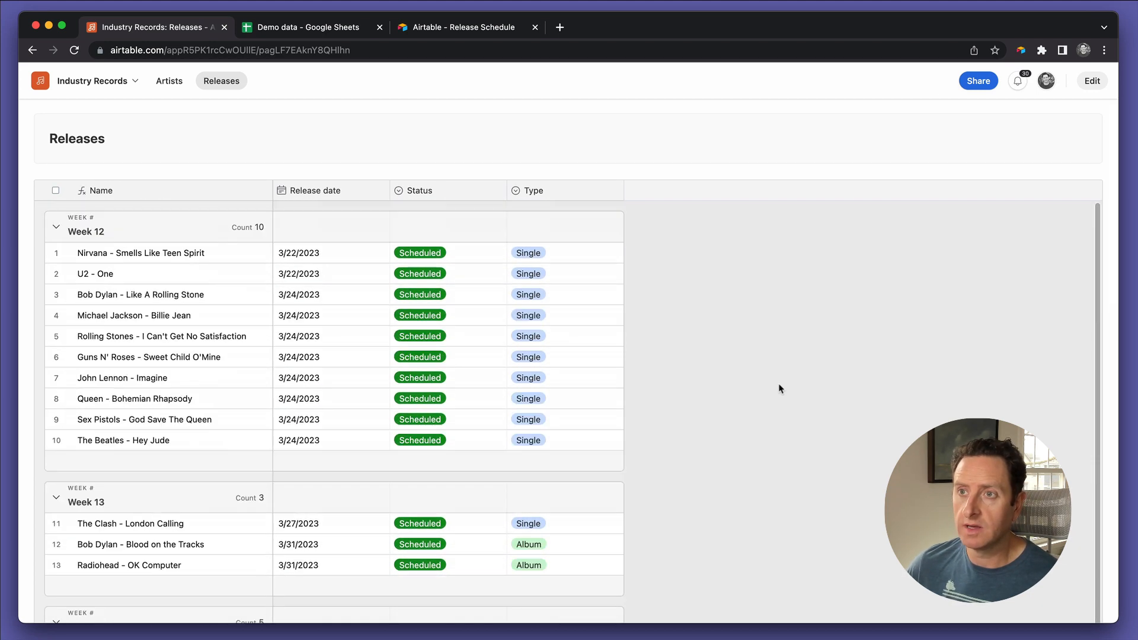